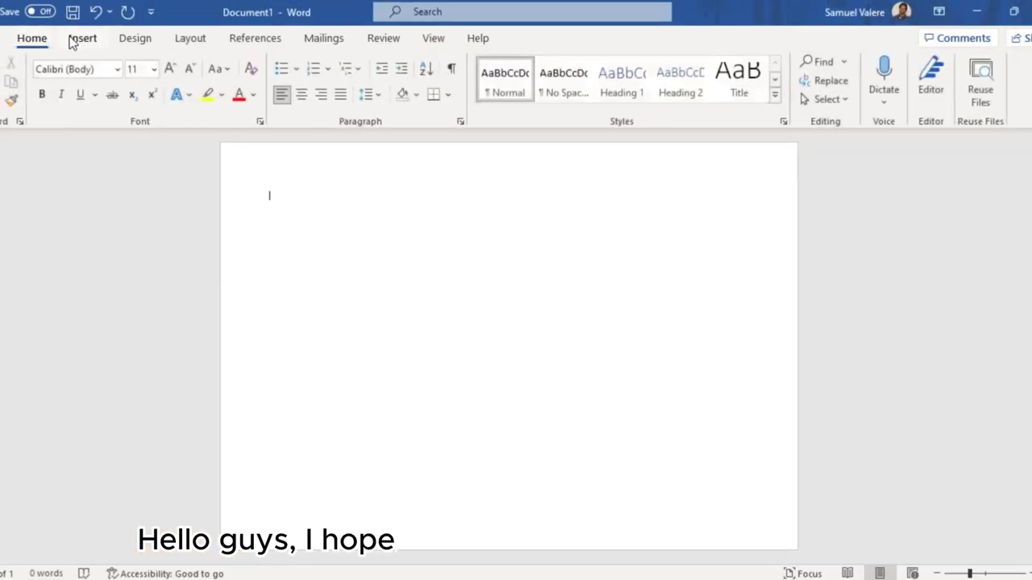
- Draw a rectangle and stretch it to the page edges, 8.44" by 12.38"
left_click(80, 38)
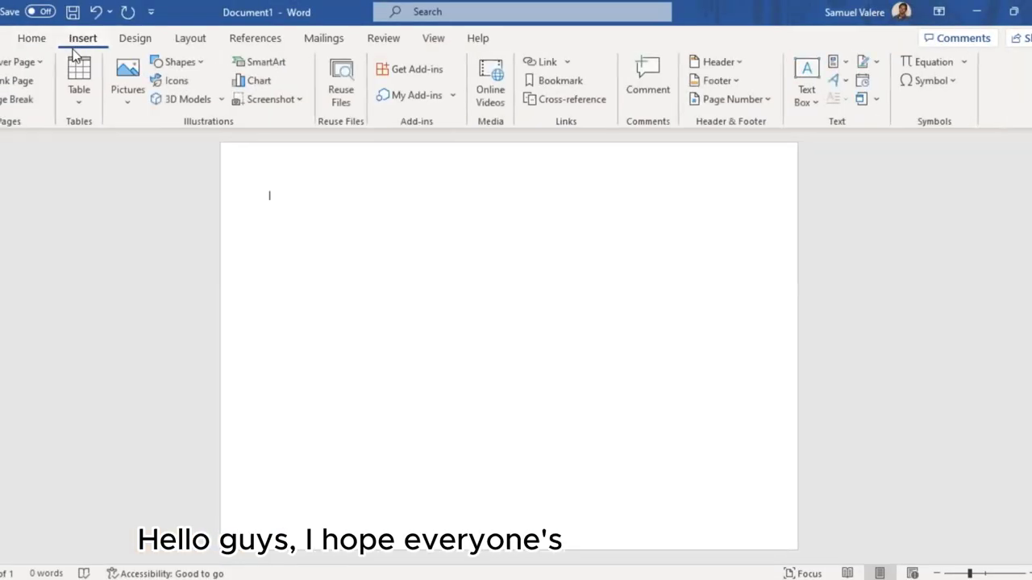
left_click(169, 62)
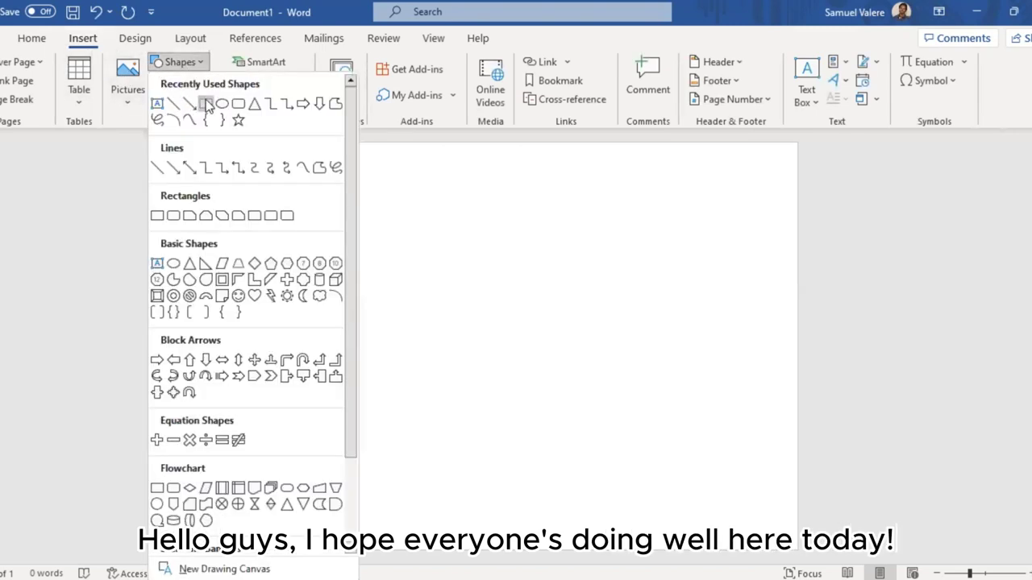
left_click(205, 104)
mouse_move(226, 154)
left_mouse_down()
mouse_move(672, 430)
mouse_move(838, 553)
left_mouse_up()
left_click_drag(730, 443, 697, 444)
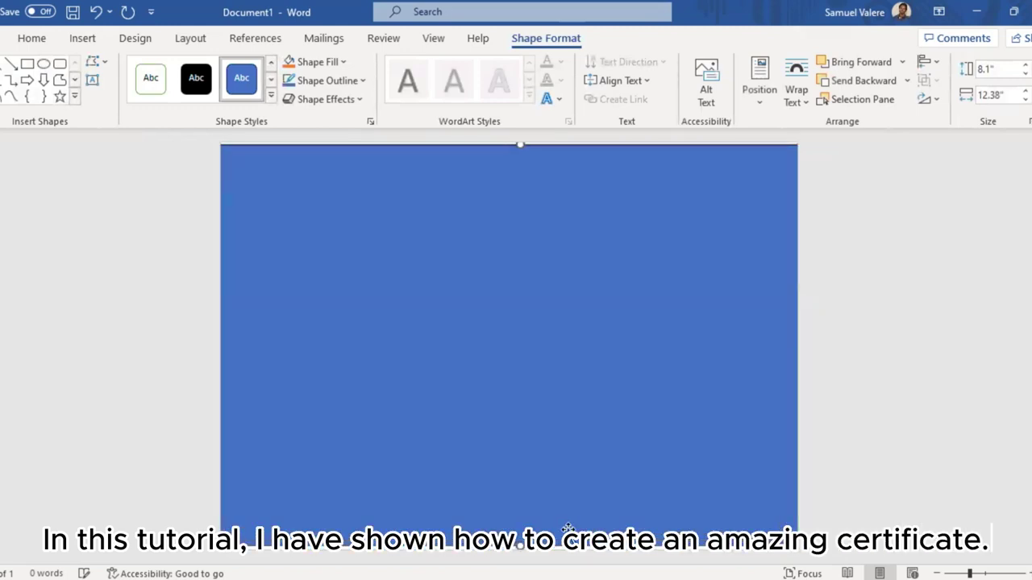
left_click_drag(525, 546, 525, 555)
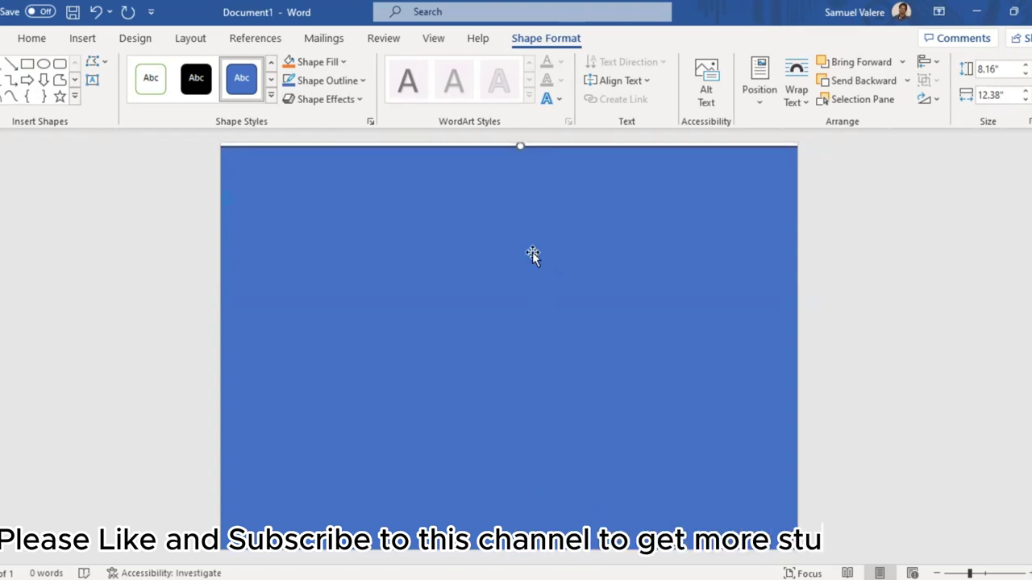
left_click_drag(521, 147, 519, 124)
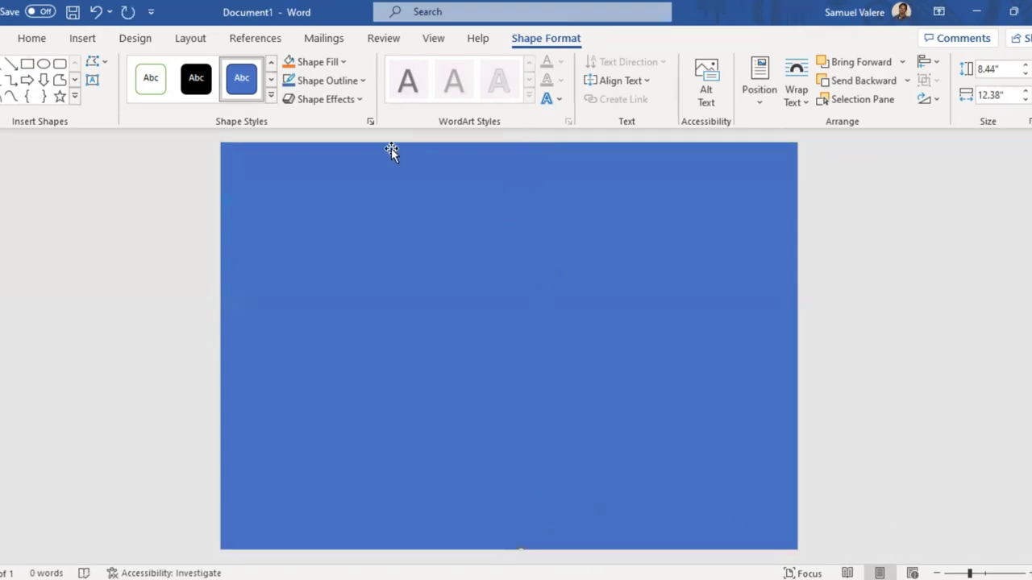
- Remove the page rectangle's outline
left_click(363, 83)
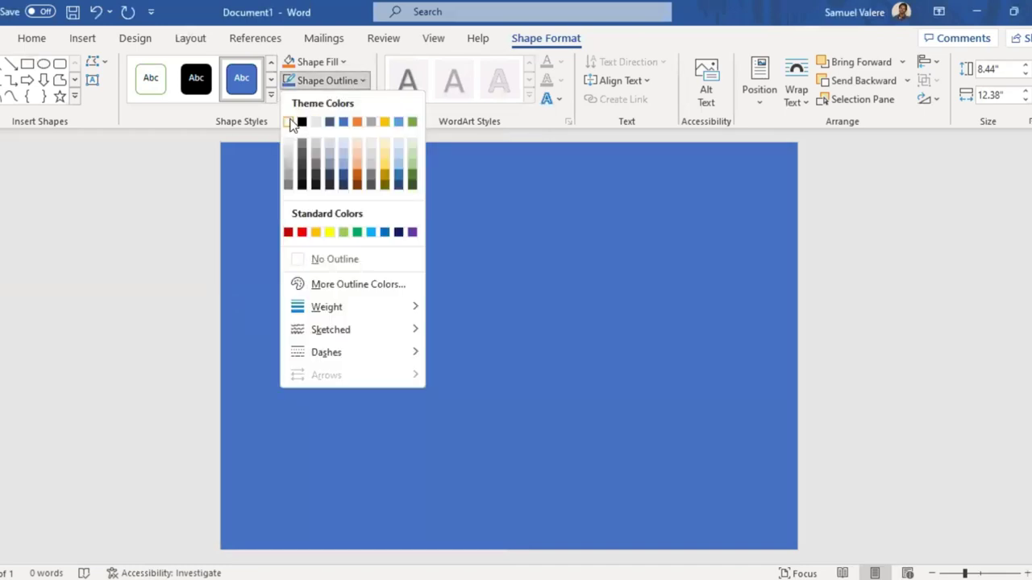
left_click(295, 118)
left_click(342, 84)
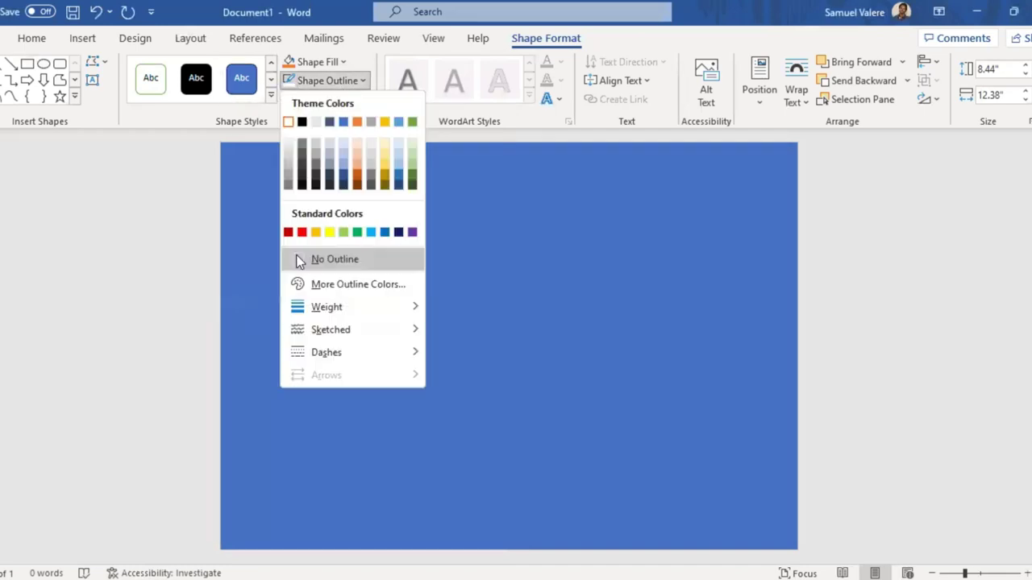
left_click(299, 260)
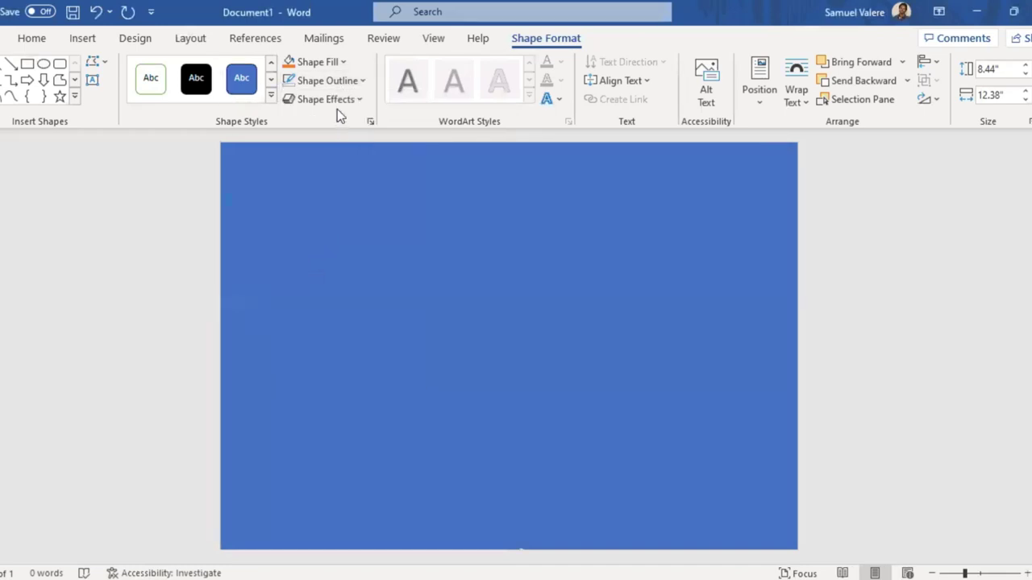
- Fill the rectangle with custom sky blue #00A1DA (RGB 0, 161, 218)
left_click(343, 62)
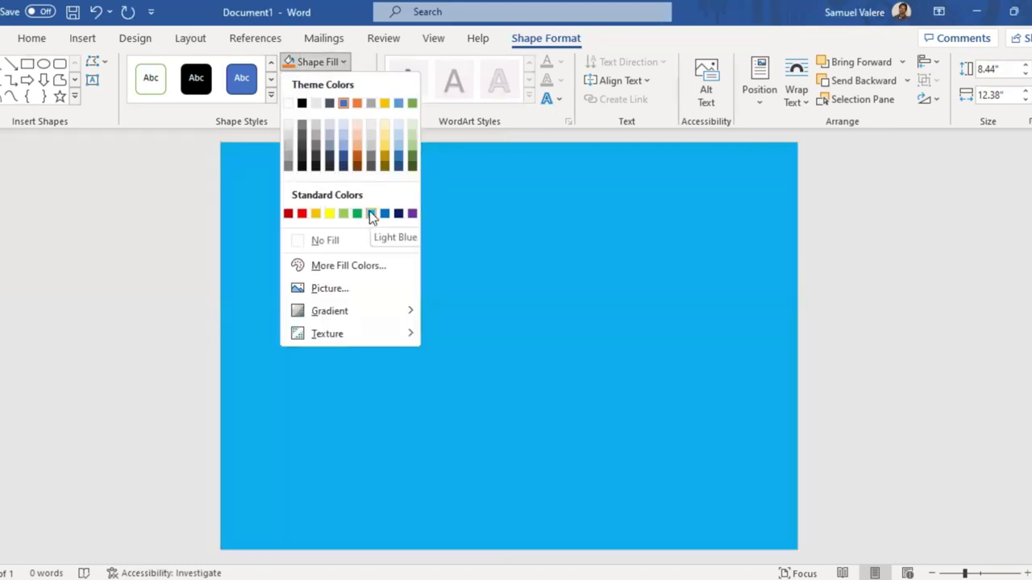
left_click(369, 213)
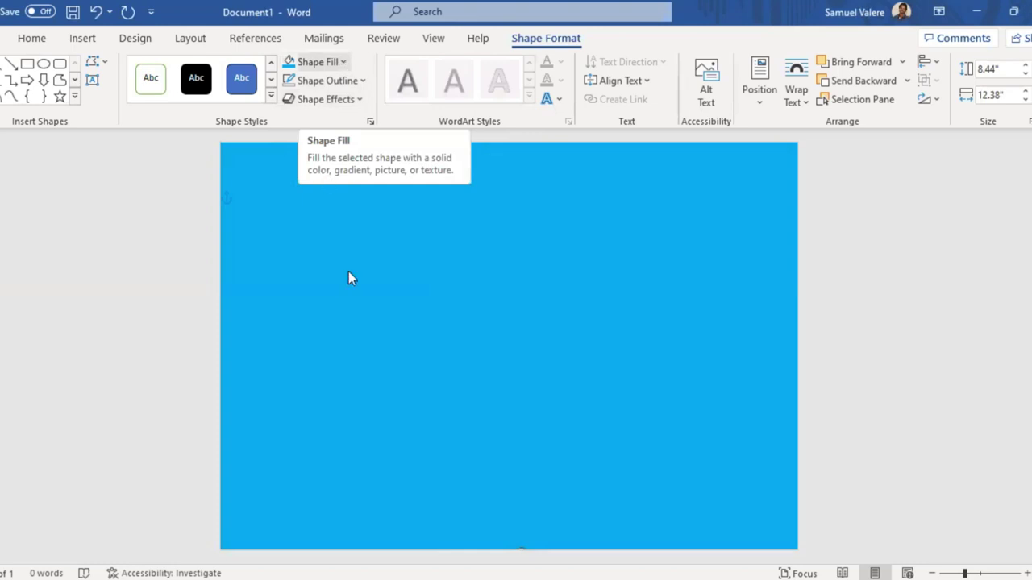
left_click(343, 62)
left_click(367, 265)
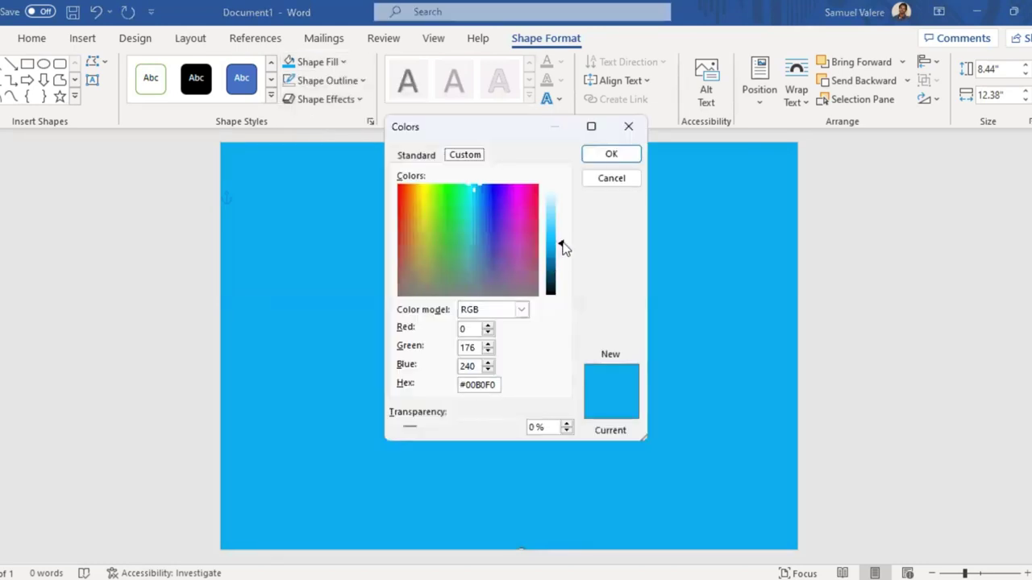
left_click_drag(562, 247, 562, 253)
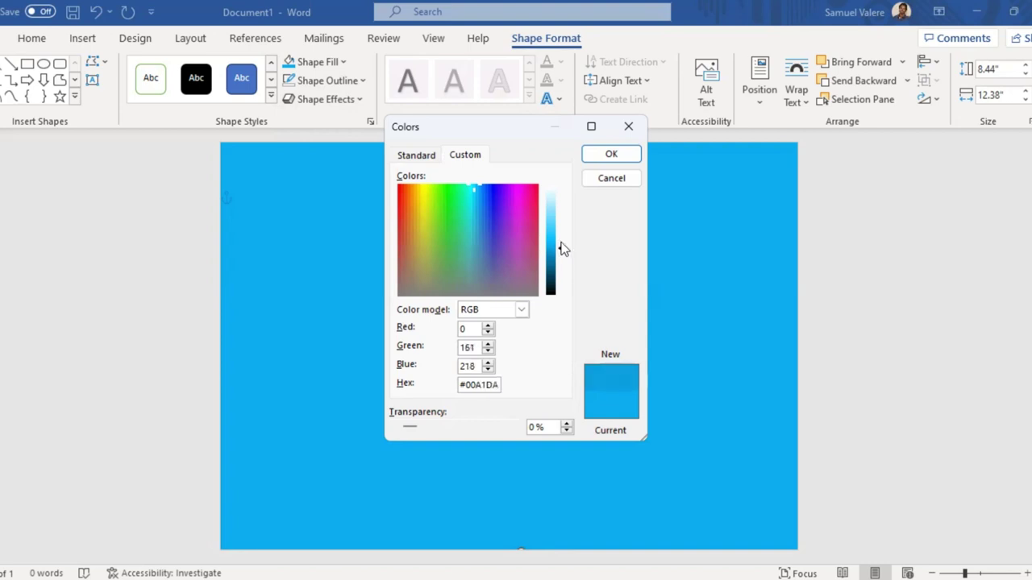
left_click(611, 154)
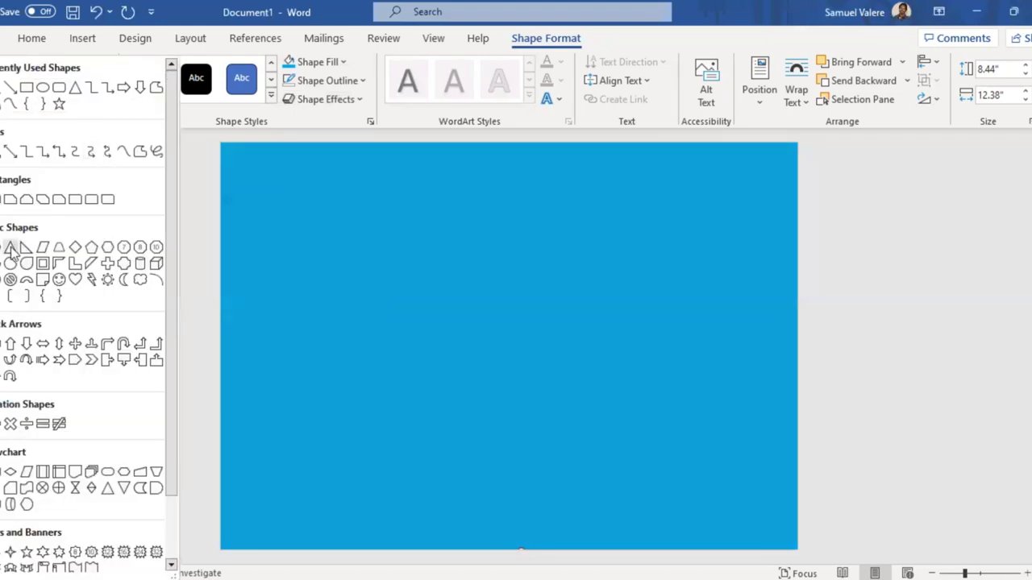
- Draw an isosceles triangle, flip it to point downward, and move it to the top-left corner
left_click(10, 250)
mouse_move(244, 169)
left_mouse_down()
mouse_move(634, 373)
mouse_move(637, 412)
left_mouse_up()
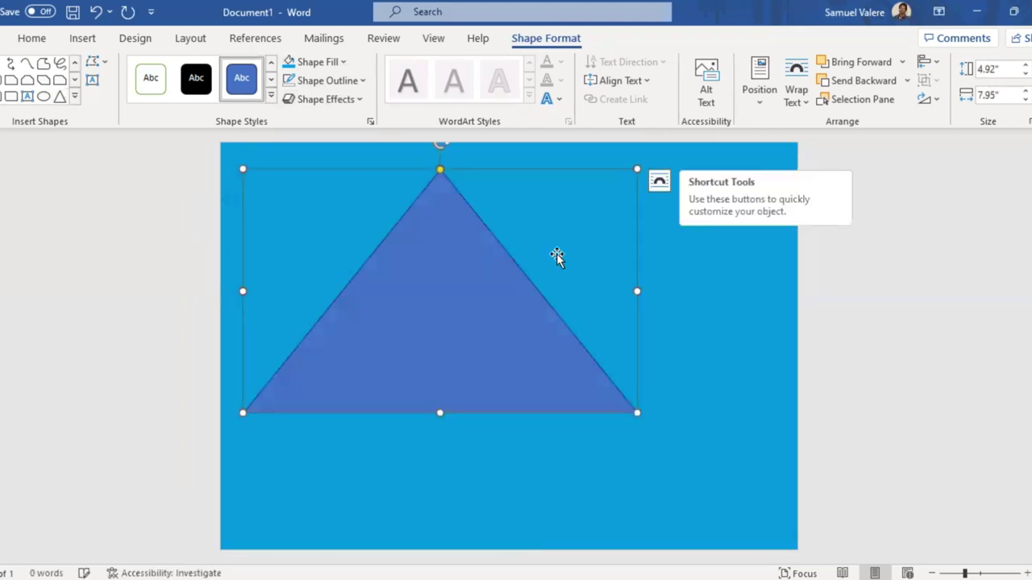
left_click_drag(441, 144, 439, 364)
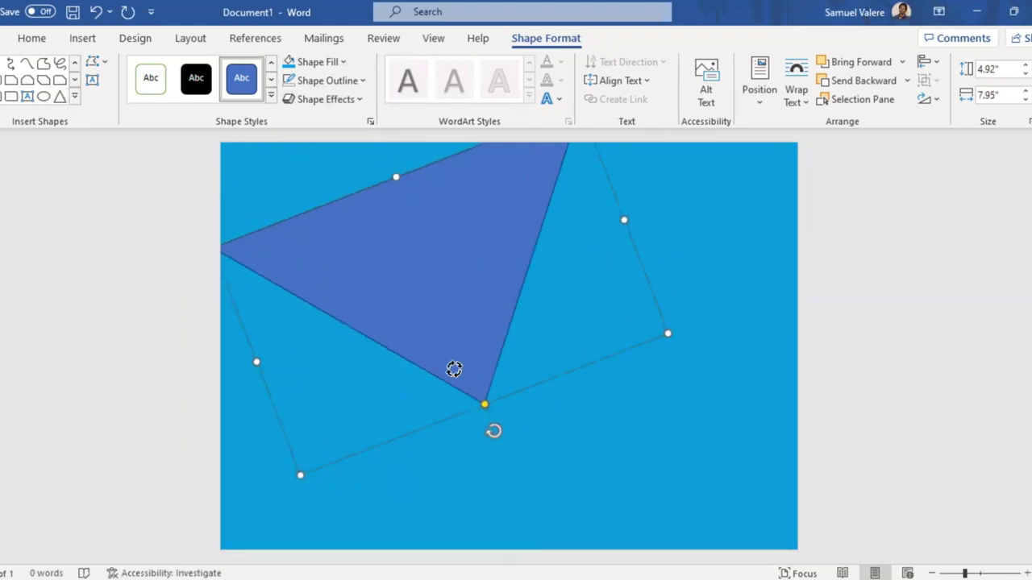
left_click_drag(462, 298, 433, 267)
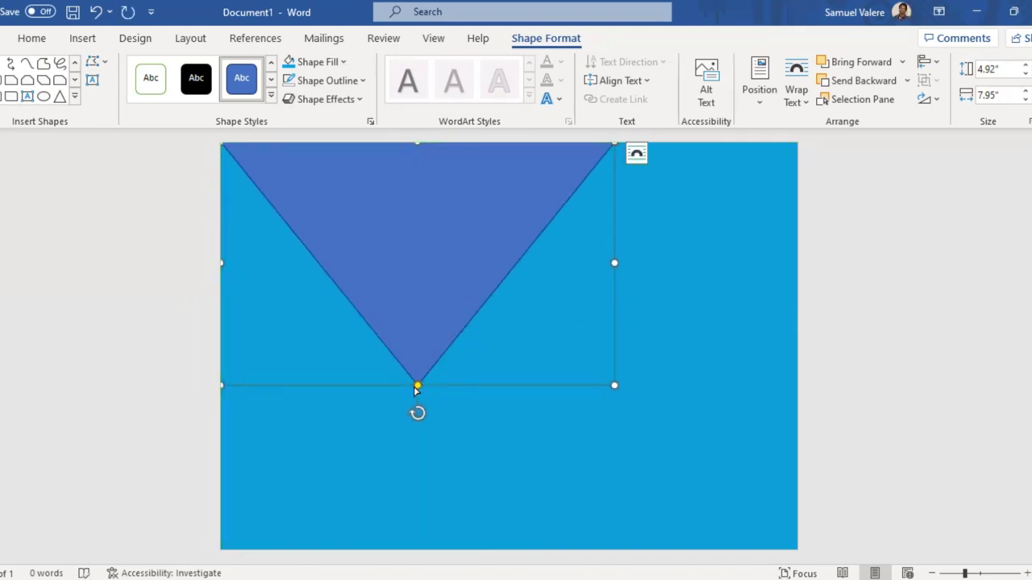
- Stretch and widen the triangle to about 7.66" by 11.45" down the page
left_click_drag(418, 387, 360, 395)
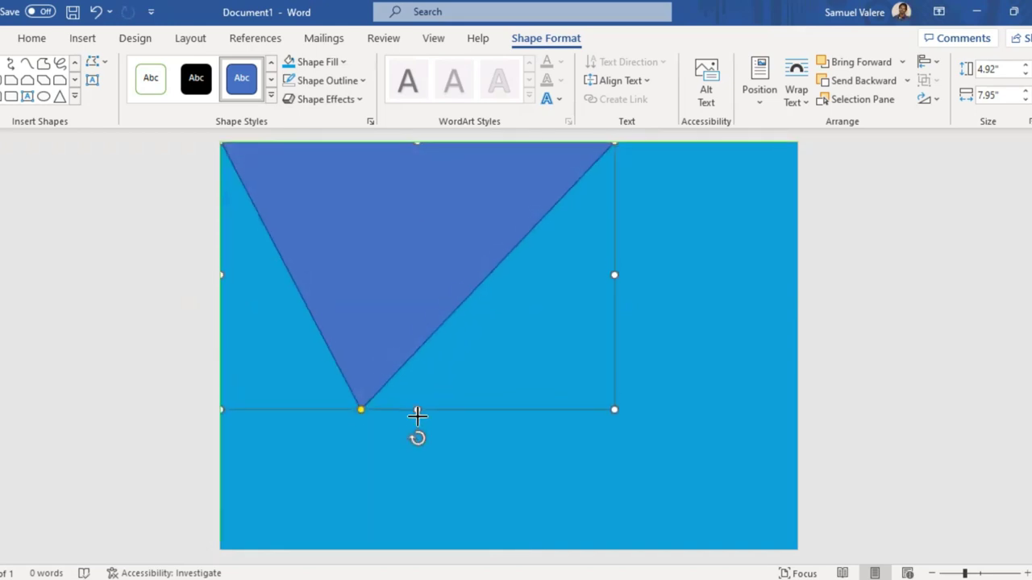
left_click_drag(417, 387, 416, 442)
left_click_drag(398, 334, 398, 355)
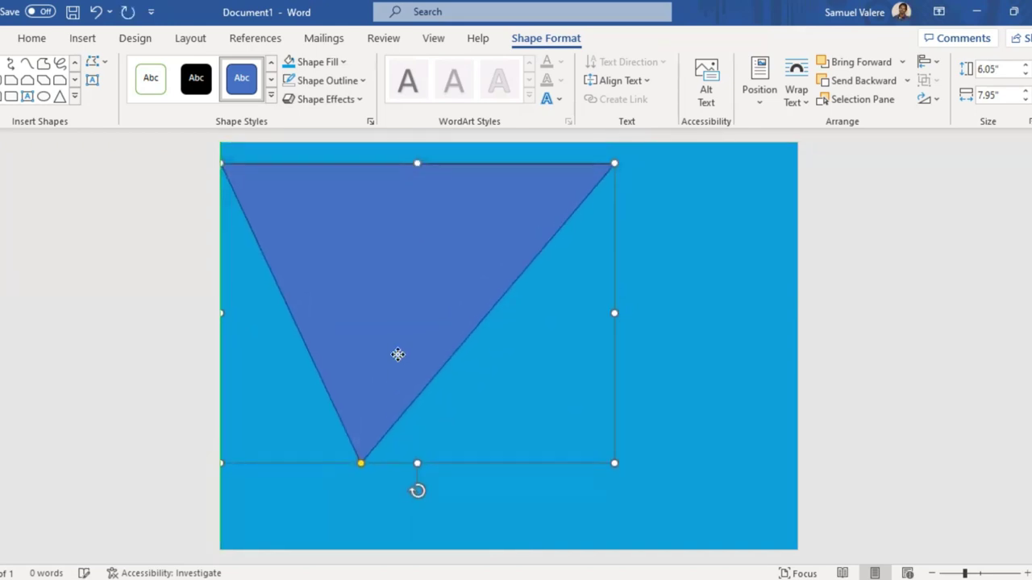
left_click_drag(615, 317, 702, 320)
left_click_drag(528, 299, 468, 283)
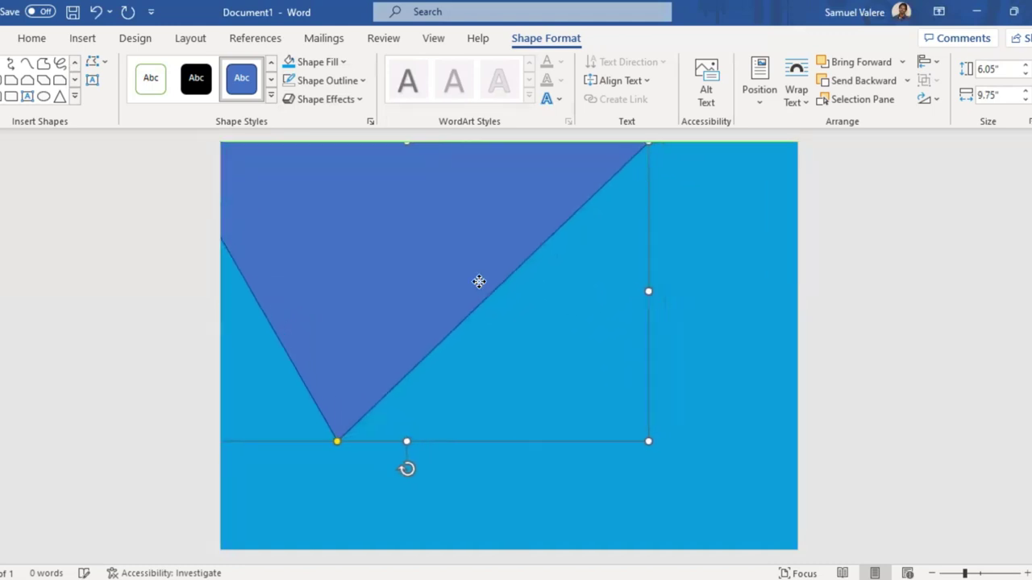
left_click_drag(389, 441, 390, 521)
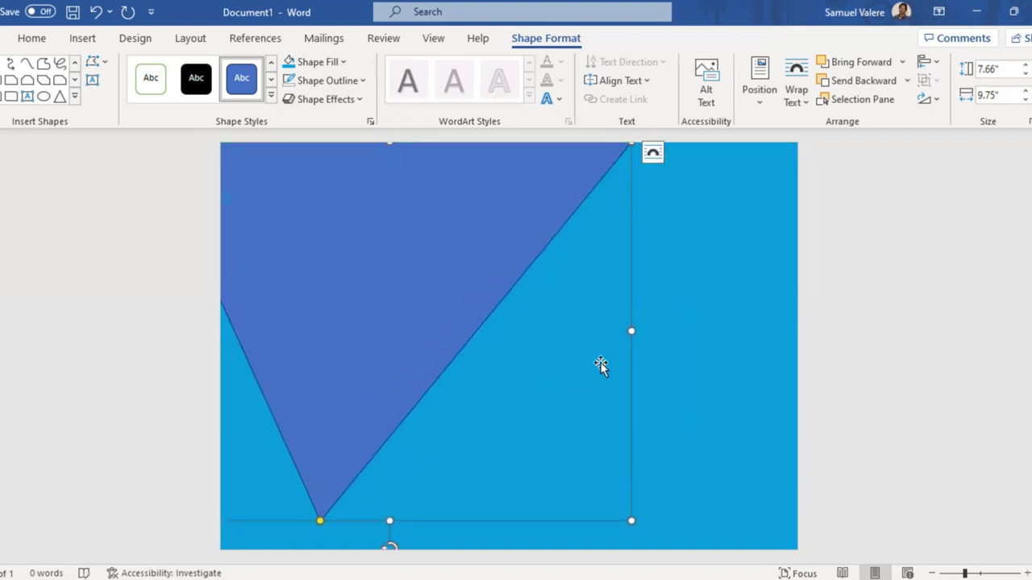
mouse_move(631, 333)
left_mouse_down()
mouse_move(717, 338)
mouse_move(710, 344)
left_mouse_up()
left_click_drag(485, 339, 497, 339)
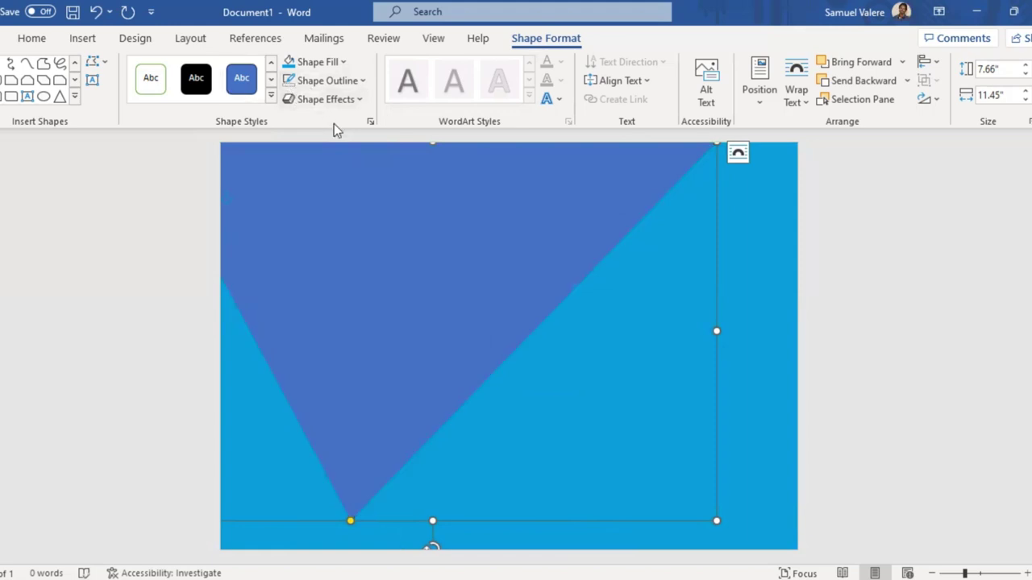
- Fill the triangle with Dark Blue, then darken it to custom navy #00133A
left_click(344, 62)
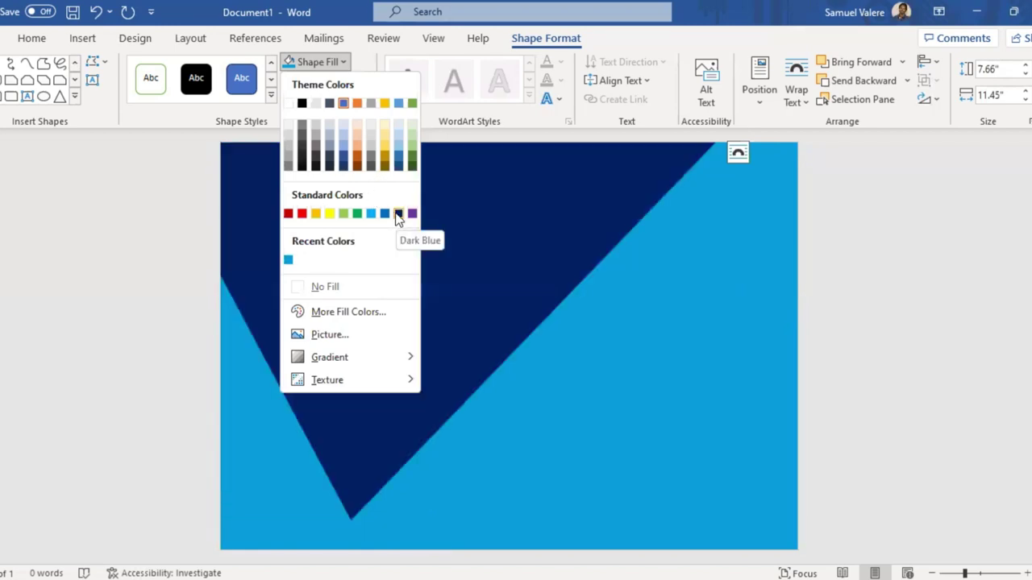
left_click(397, 215)
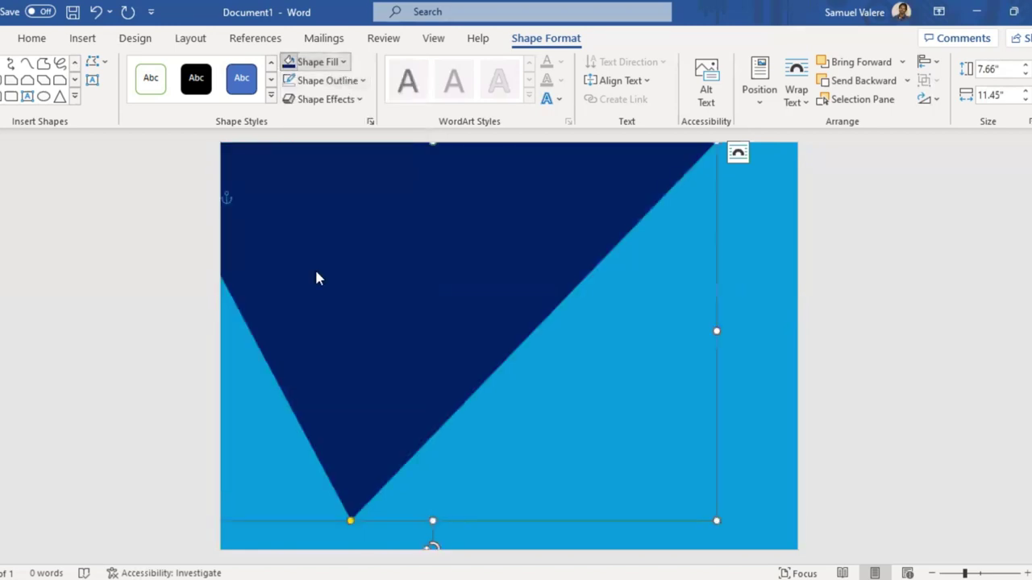
left_click(311, 61)
left_click(341, 308)
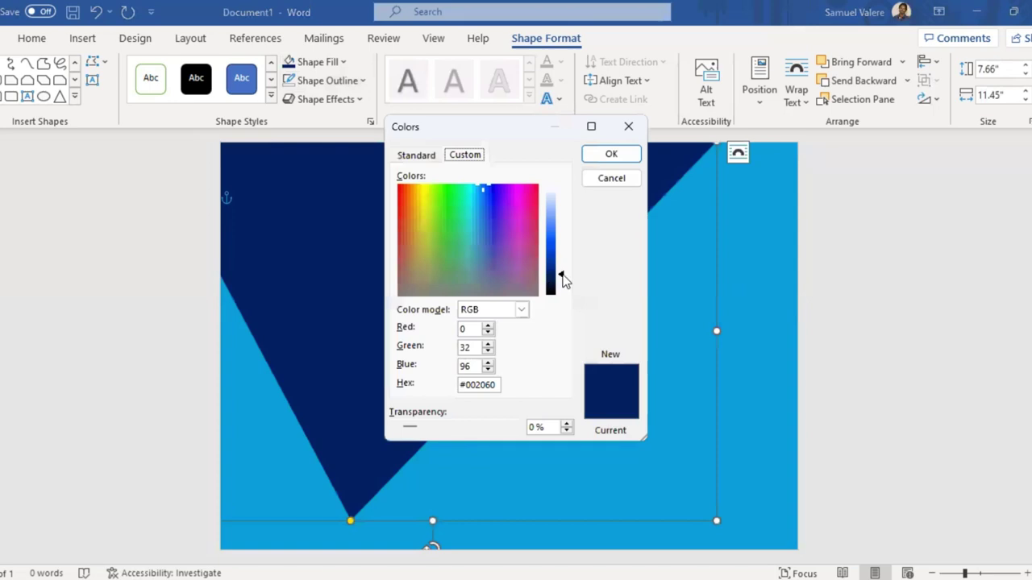
left_click_drag(562, 278, 562, 284)
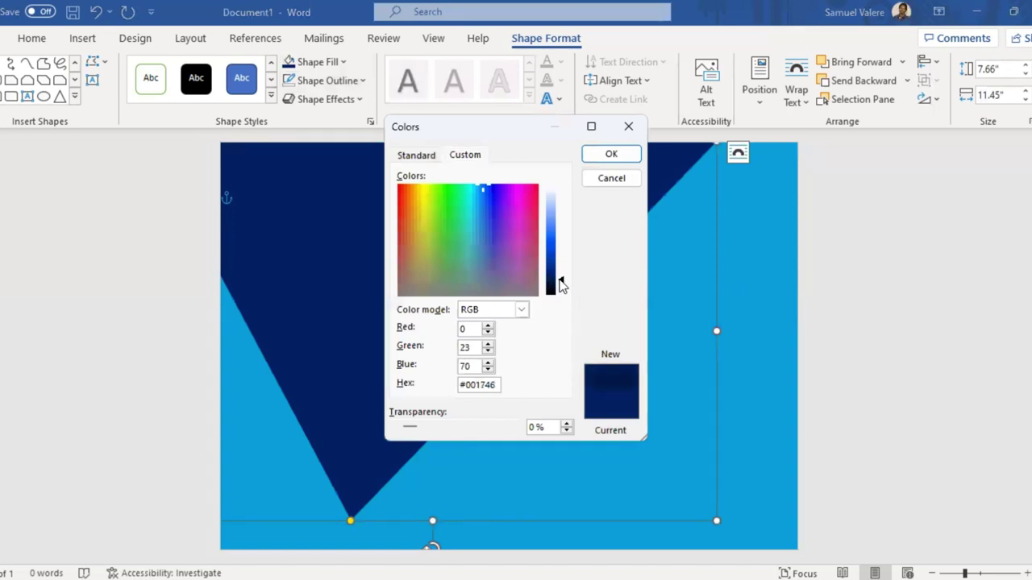
left_click_drag(562, 288, 562, 289)
left_click(610, 154)
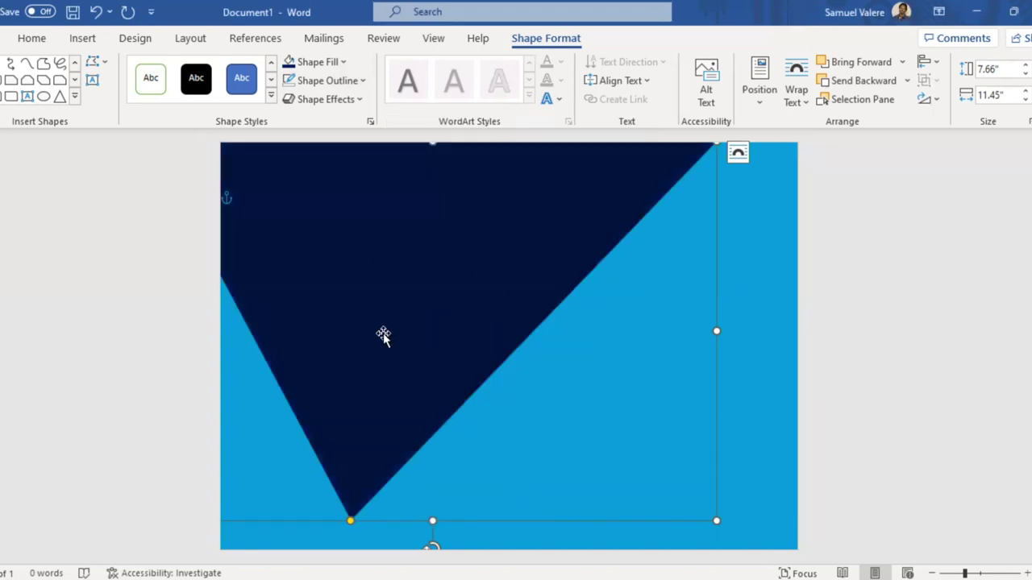
- Give the navy triangle an offset shadow at 60% transparency and 102% size
left_click(359, 98)
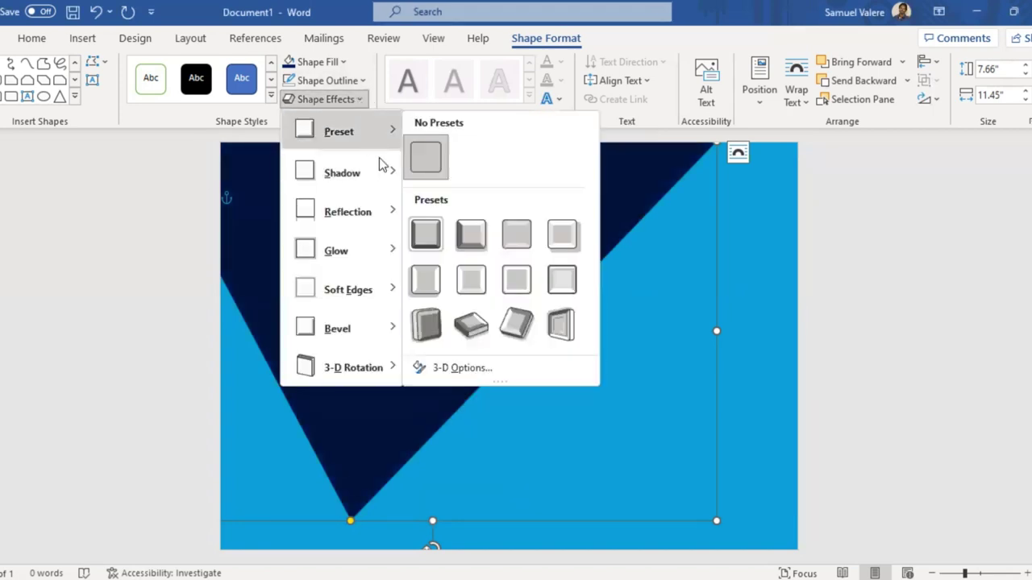
mouse_move(341, 173)
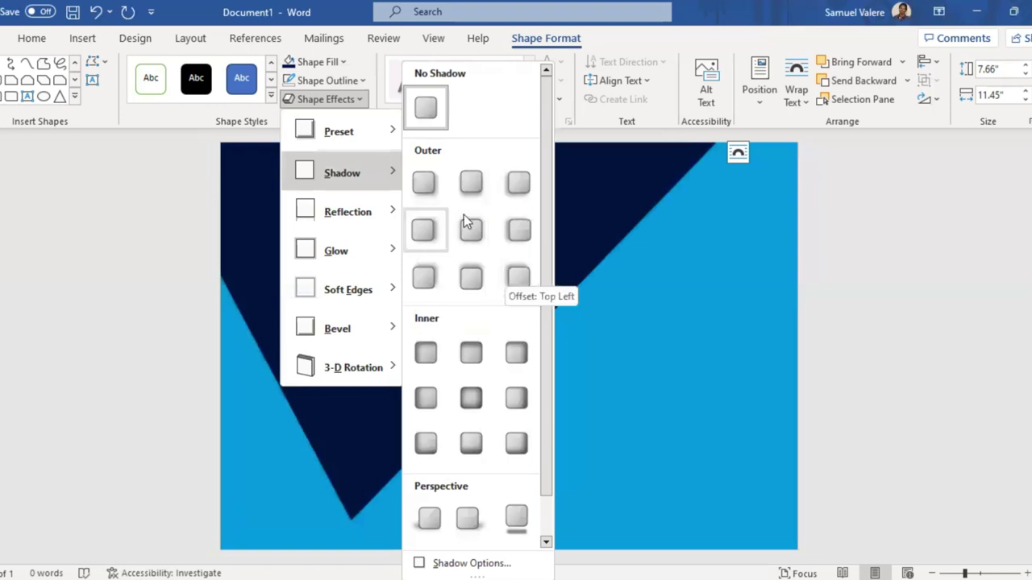
left_click(506, 190)
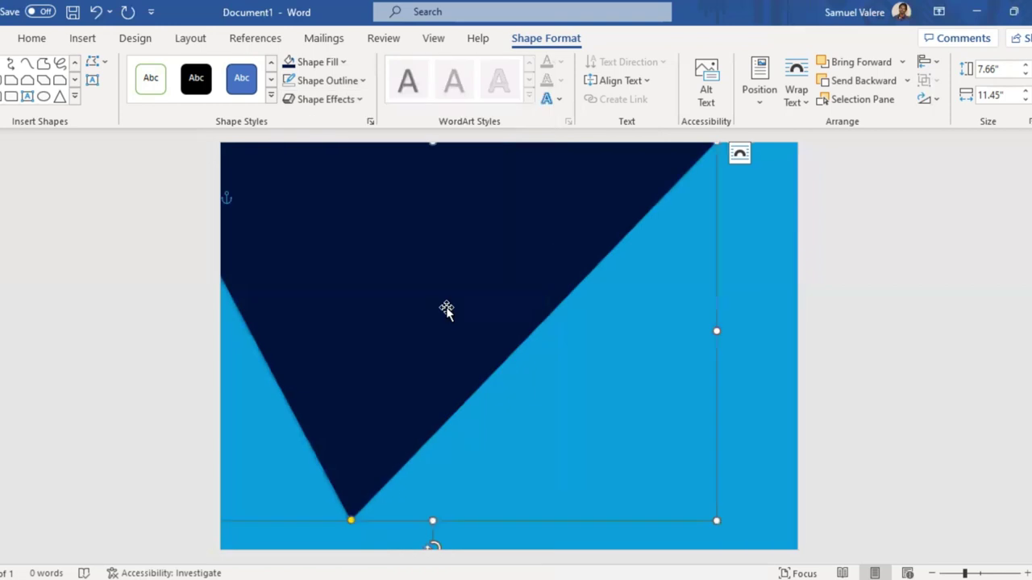
left_click(358, 100)
mouse_move(347, 211)
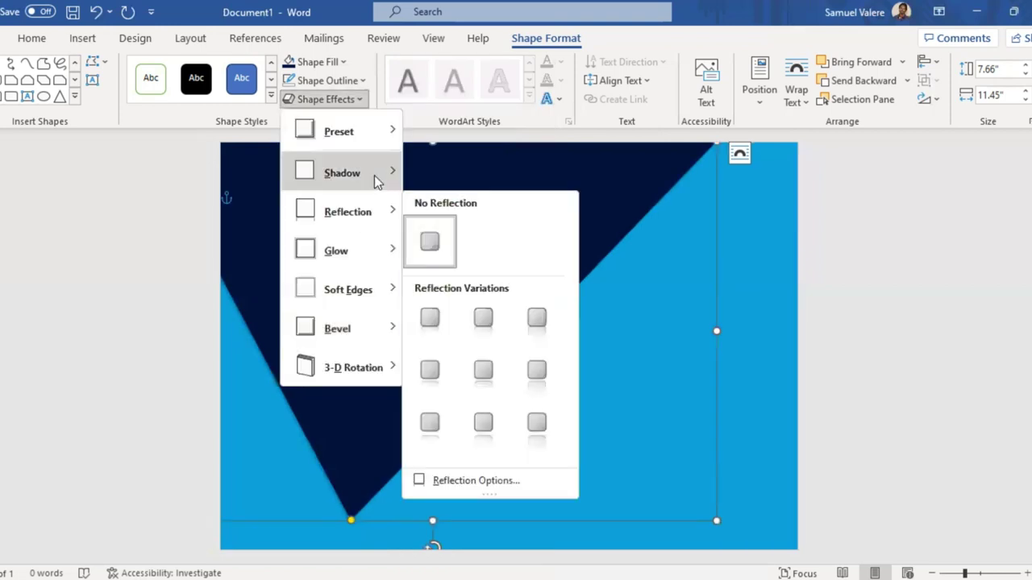
left_click(474, 563)
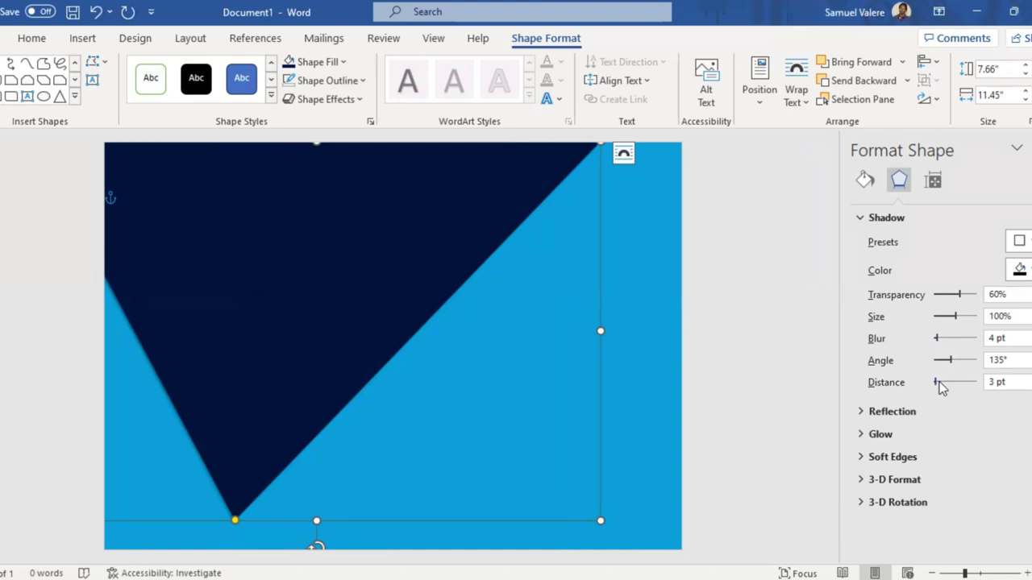
mouse_move(939, 383)
left_mouse_down()
mouse_move(961, 367)
mouse_move(940, 339)
left_mouse_up()
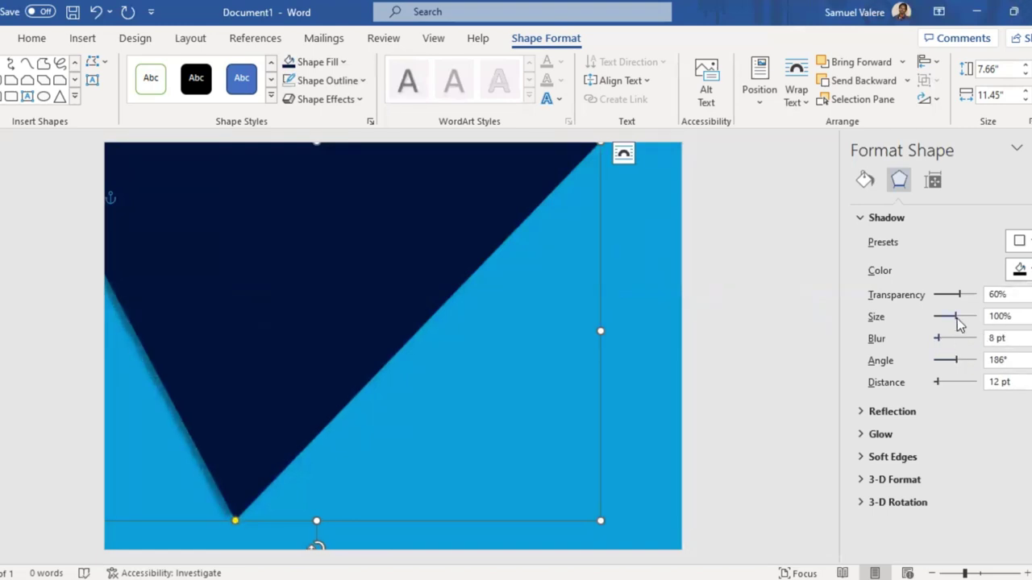
left_click_drag(956, 317, 955, 318)
key("ctrl+z")
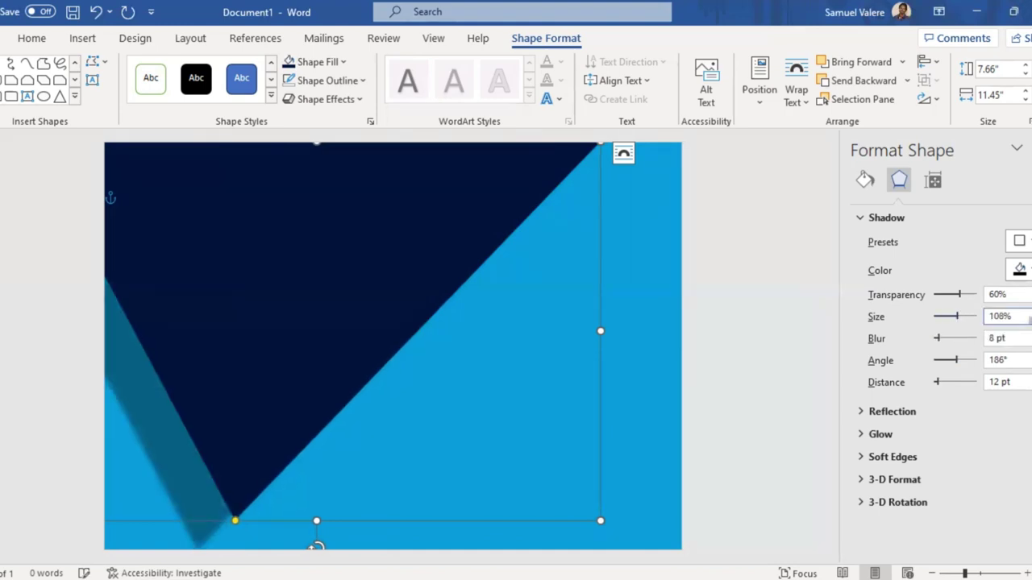
left_click(1030, 321)
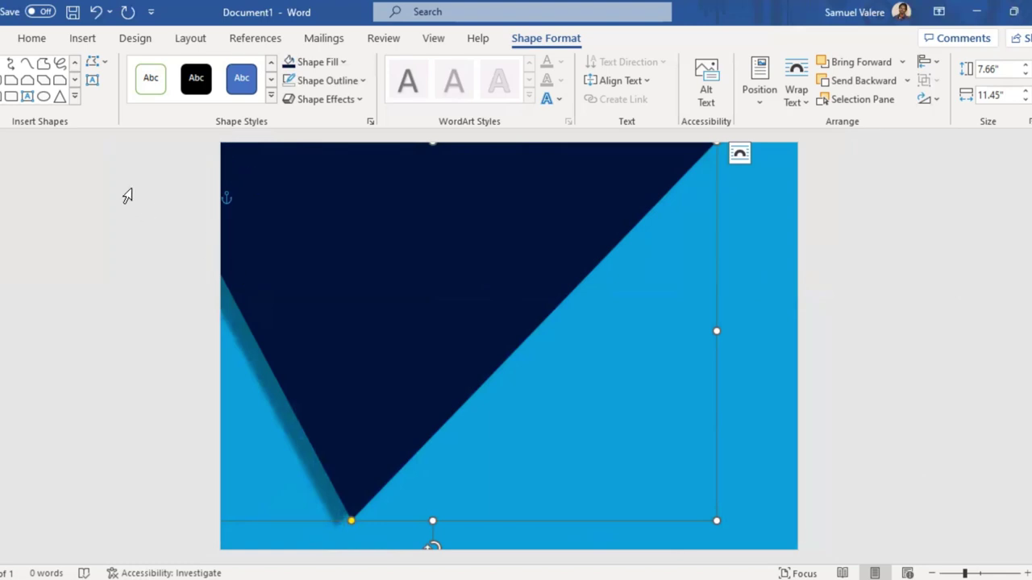
- Duplicate the navy triangle, remove the copy's shadow, and shrink it to 6.16" by 10.21"
right_click(312, 257)
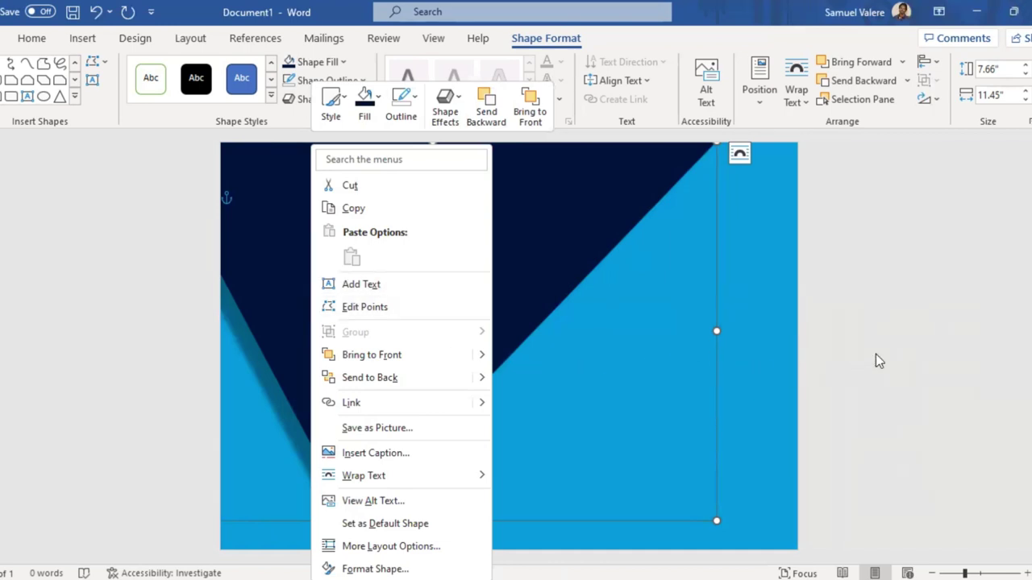
key("Escape")
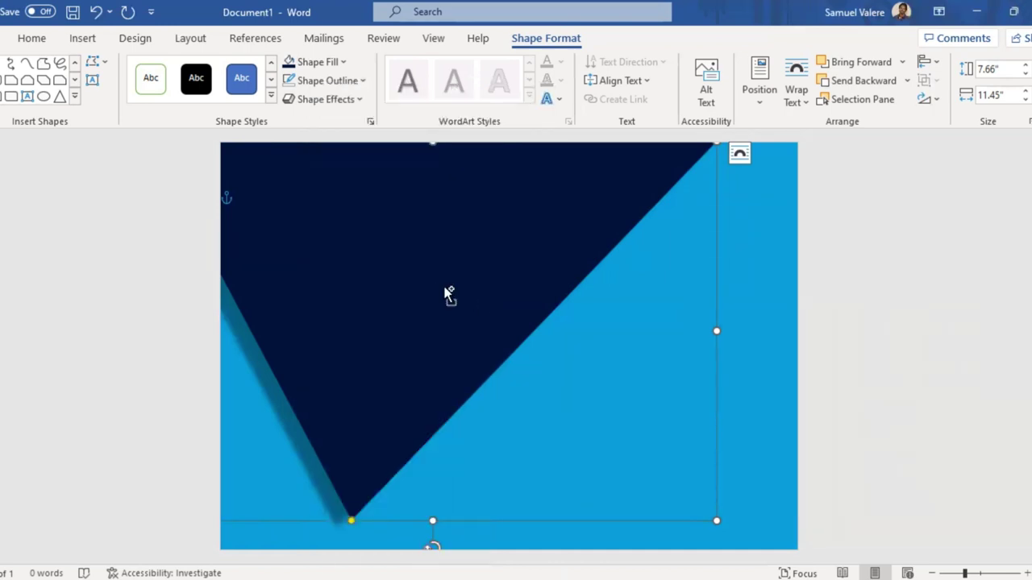
left_click_drag(444, 289, 476, 296)
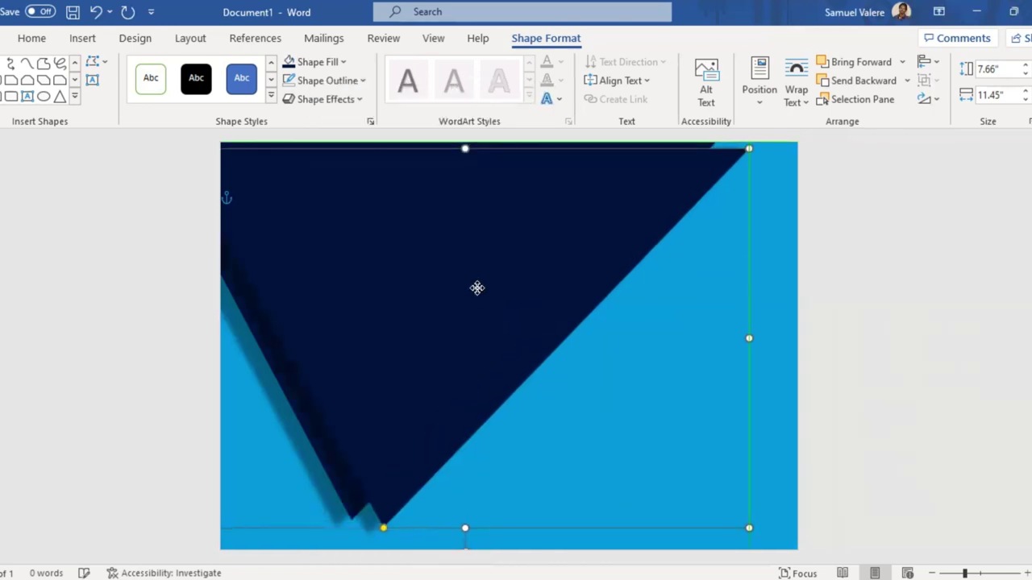
left_click(359, 100)
mouse_move(342, 173)
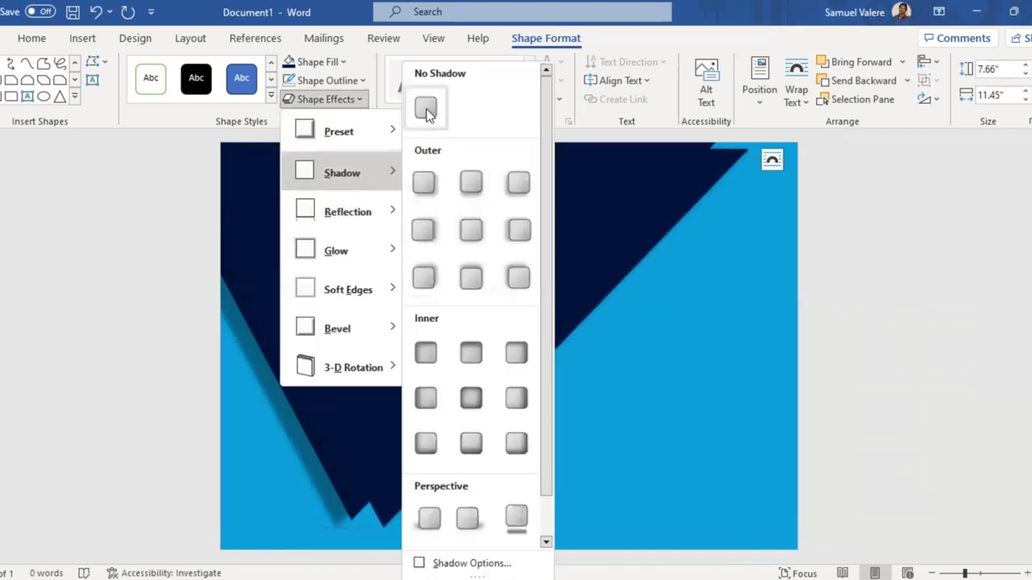
left_click(469, 277)
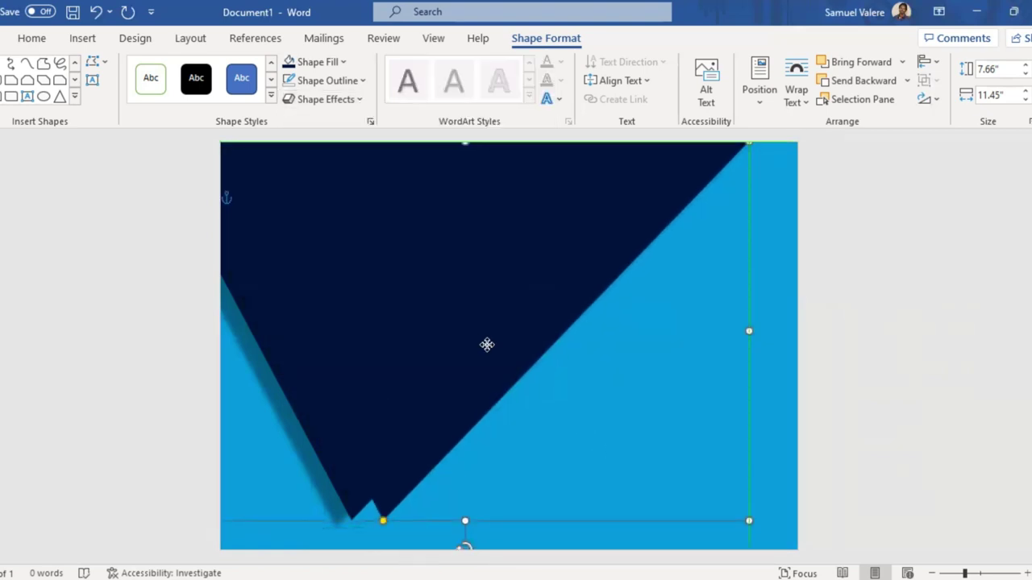
left_click_drag(486, 344, 486, 344)
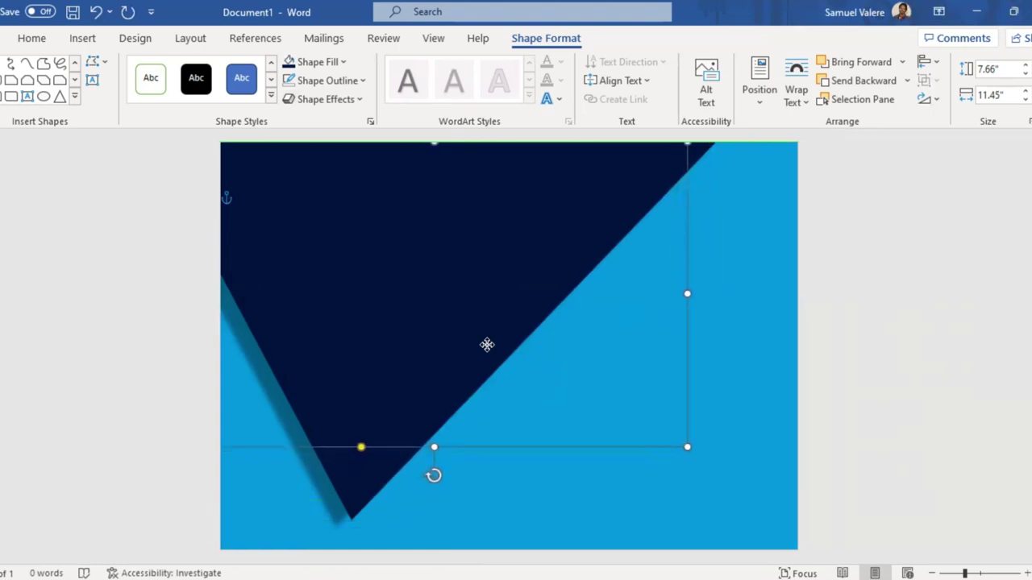
left_click_drag(486, 345, 486, 344)
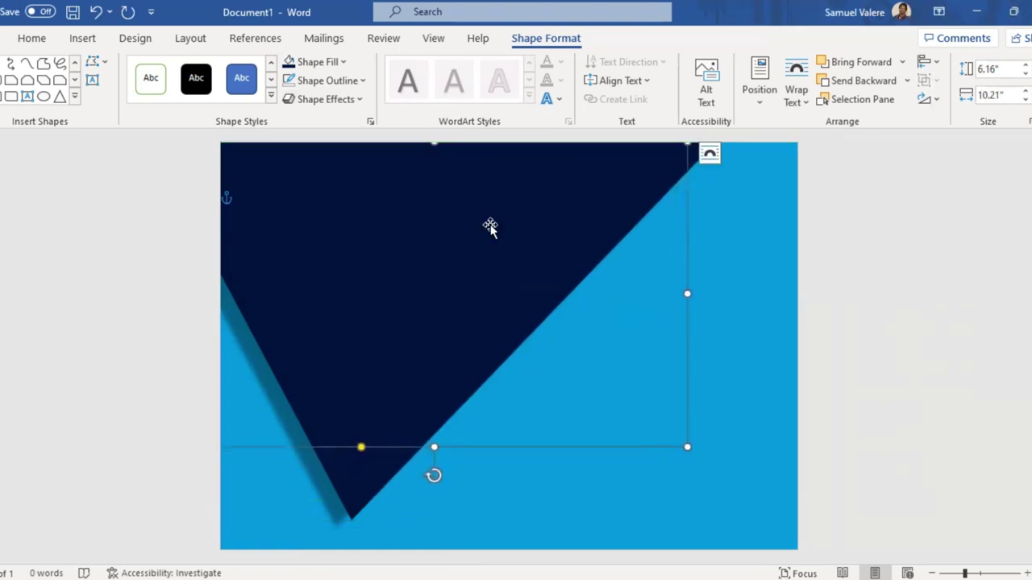
- Fill the inner triangle with custom blue #005EA4 and reshape it to 5.26" by 9.26"
left_click(343, 62)
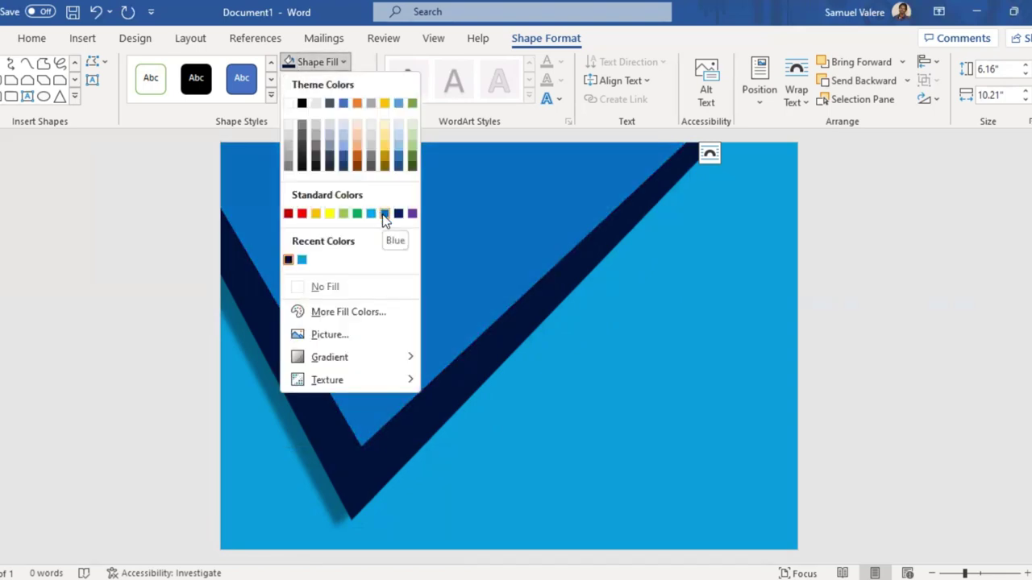
left_click(384, 213)
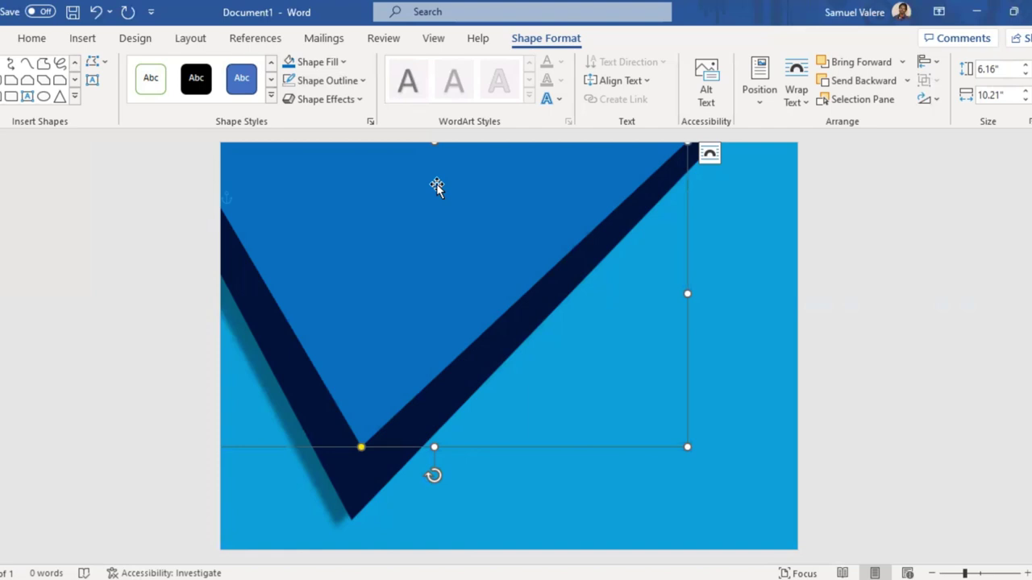
left_click(317, 62)
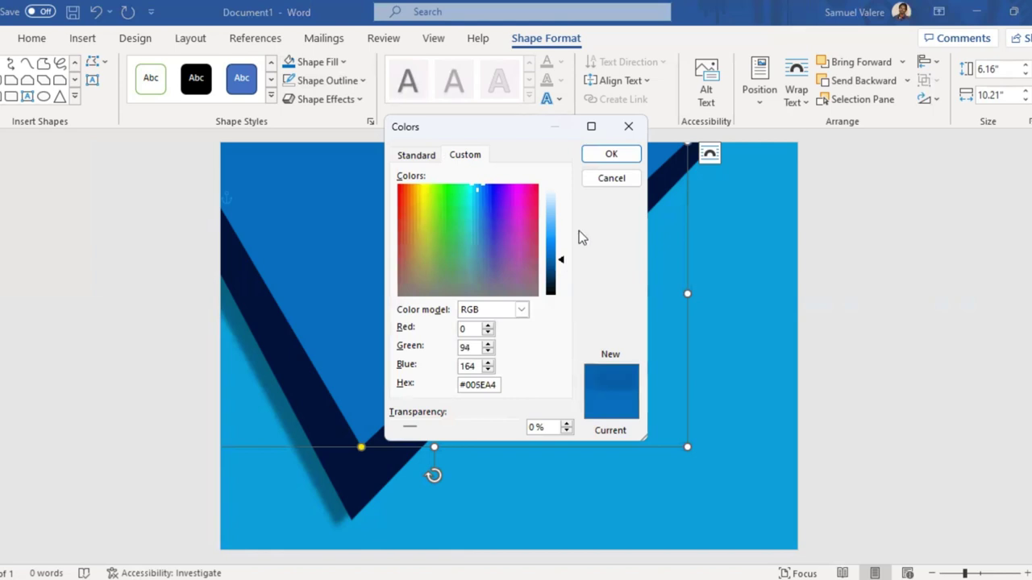
left_click(611, 184)
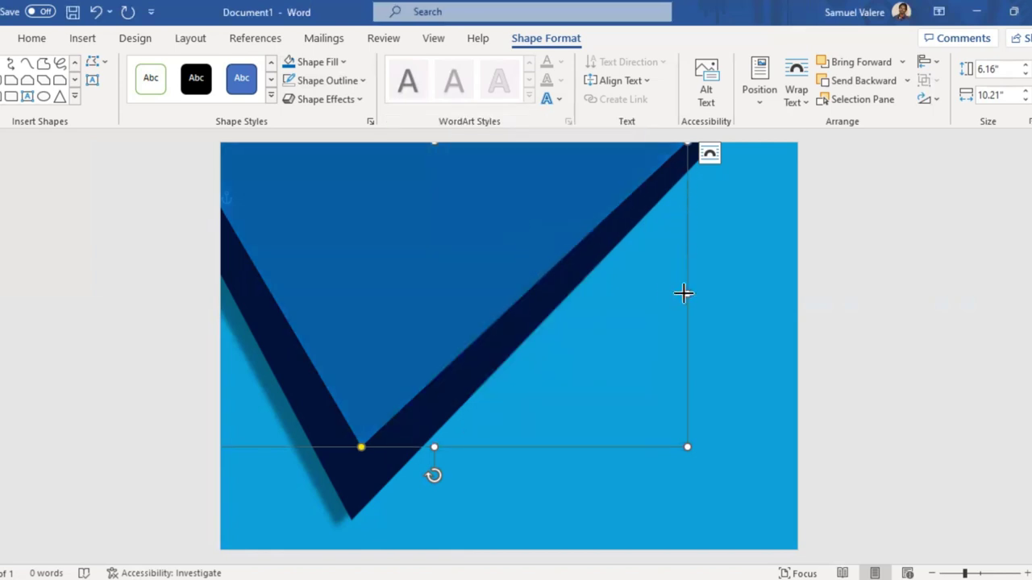
left_click_drag(684, 293, 640, 290)
mouse_move(344, 449)
left_mouse_down()
mouse_move(410, 425)
mouse_move(360, 426)
mouse_move(410, 419)
left_mouse_up()
left_click_drag(409, 414, 410, 403)
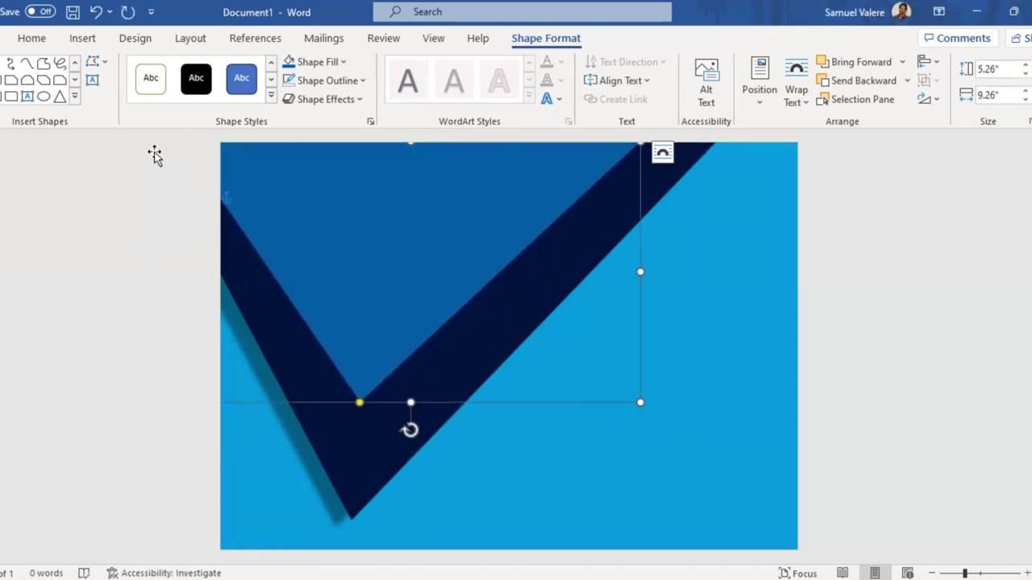
- Draw a wide rectangle across the upper right of the page
left_click(74, 95)
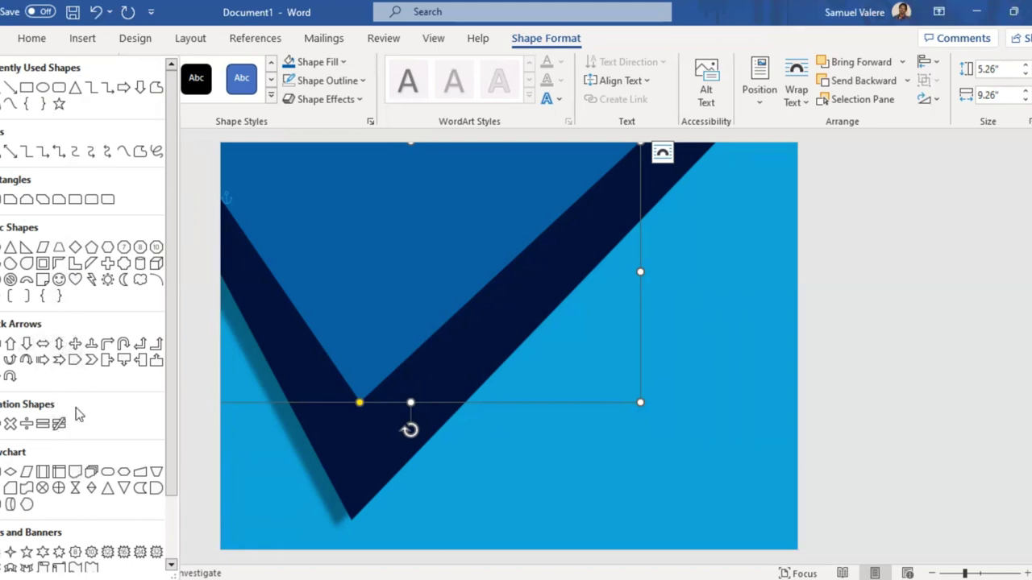
left_click(26, 87)
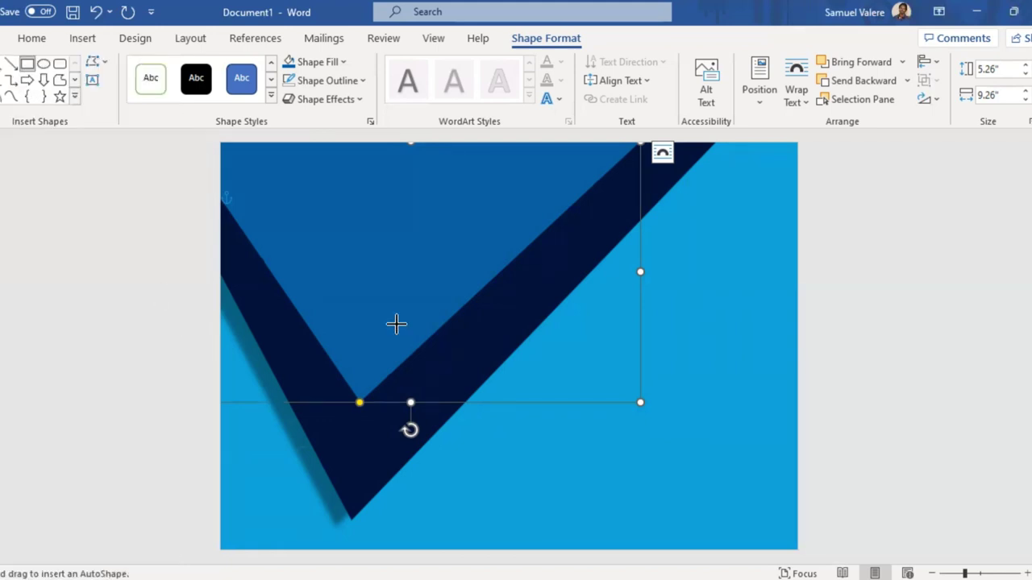
left_click_drag(472, 258, 774, 304)
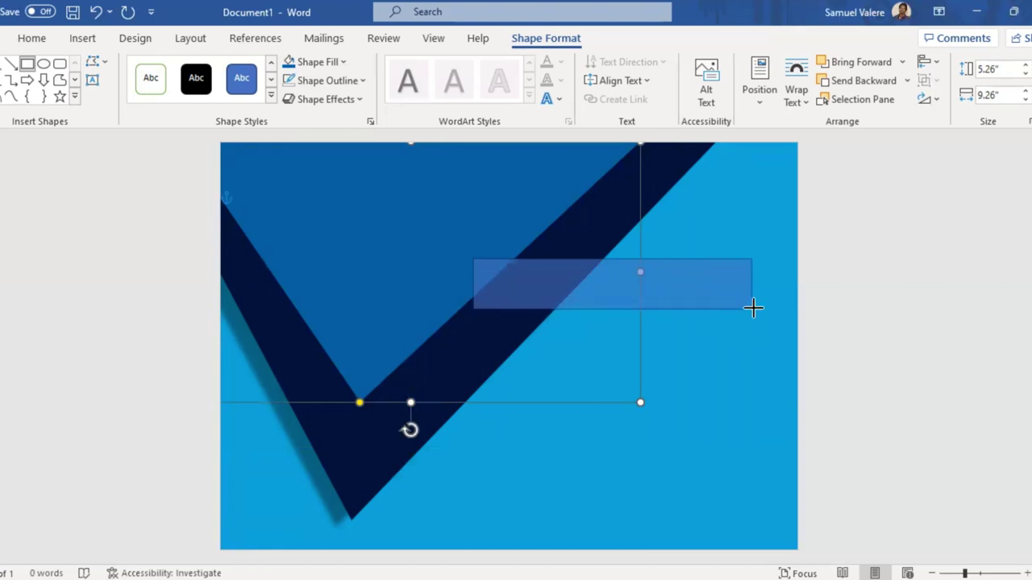
left_click_drag(715, 267, 714, 258)
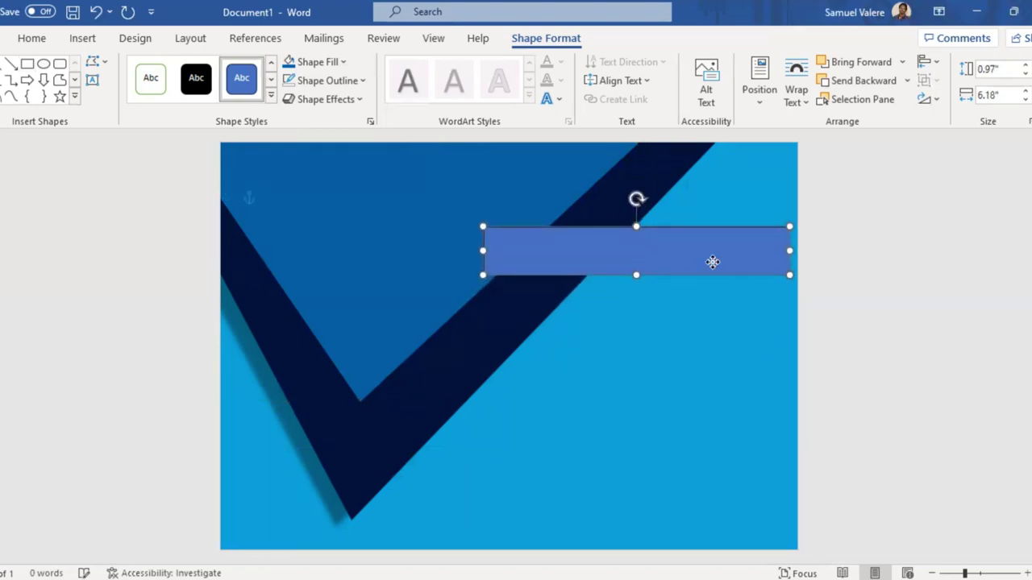
left_click_drag(646, 265, 646, 245)
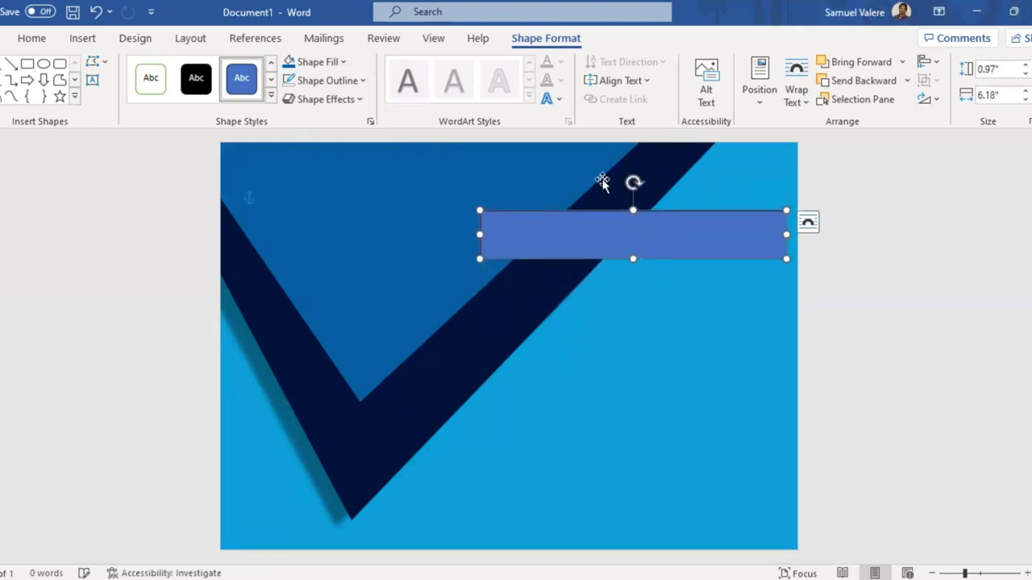
- Fill the rectangle with custom orange #F38C03
left_click(345, 61)
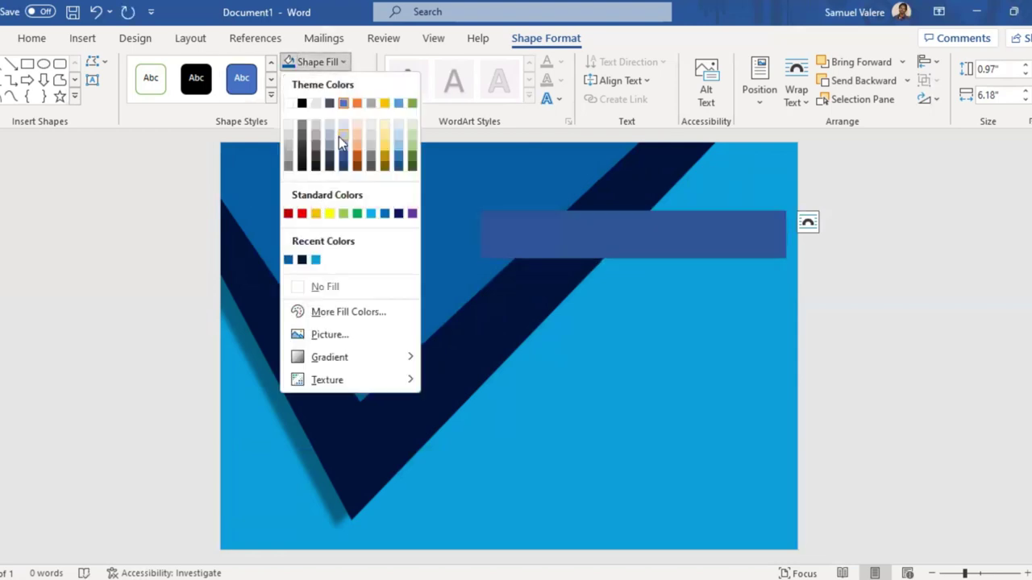
left_click(349, 311)
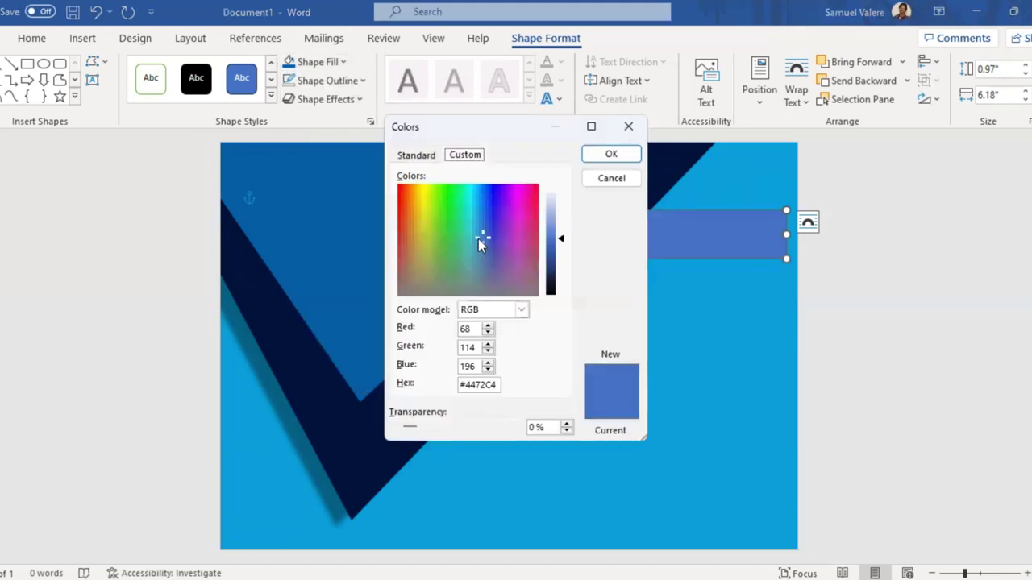
mouse_move(478, 239)
left_mouse_down()
mouse_move(405, 193)
mouse_move(411, 186)
left_mouse_up()
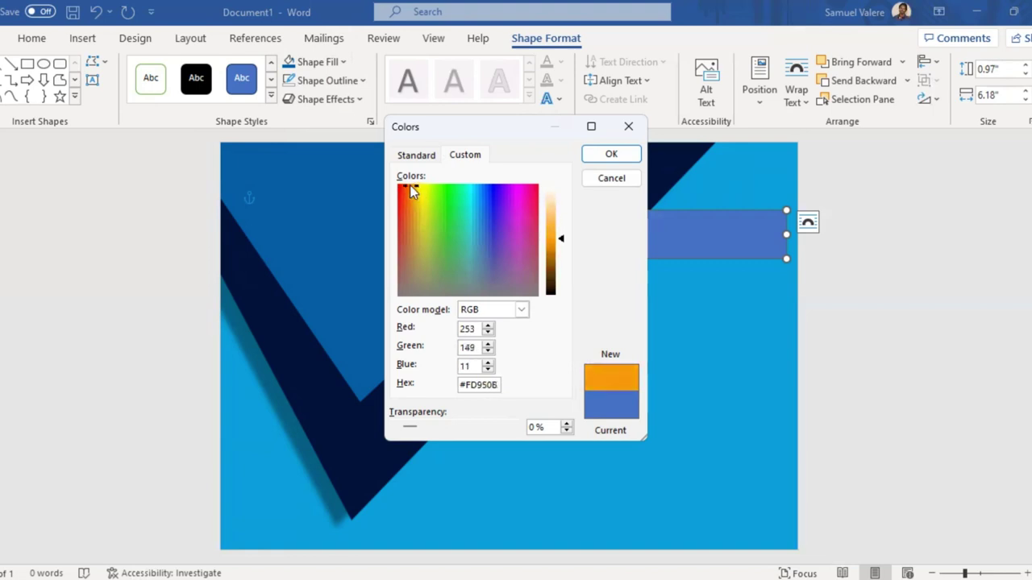
left_click(562, 242)
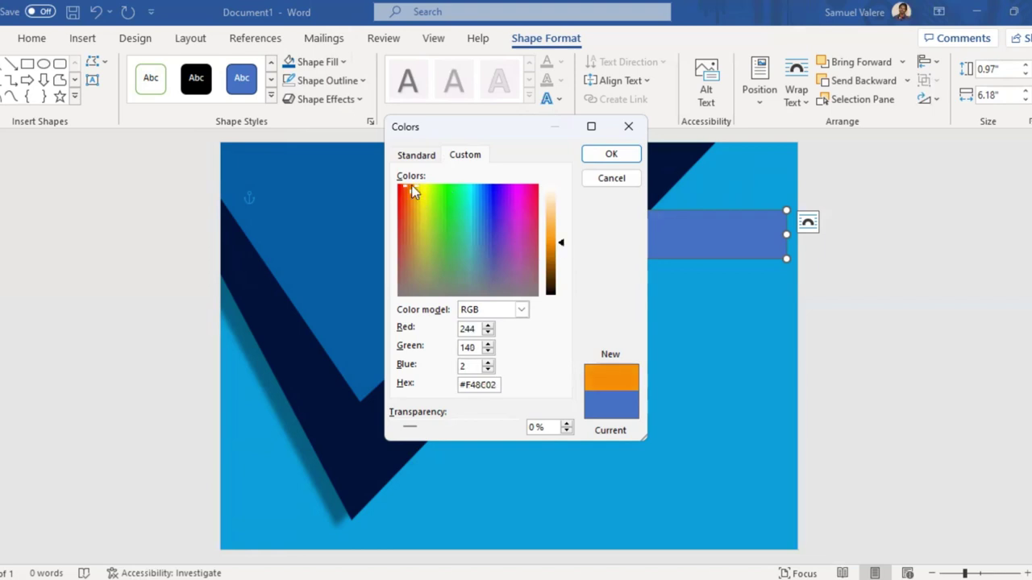
left_click_drag(410, 191, 409, 186)
left_click(611, 154)
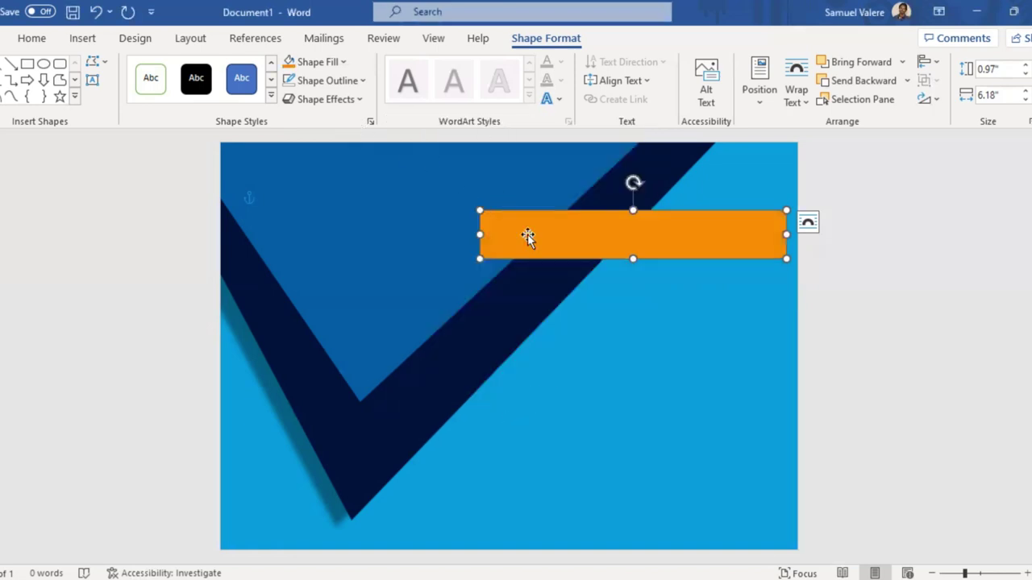
- Edit the orange bar's points to cut a V-shaped notch into its right end
right_click(779, 240)
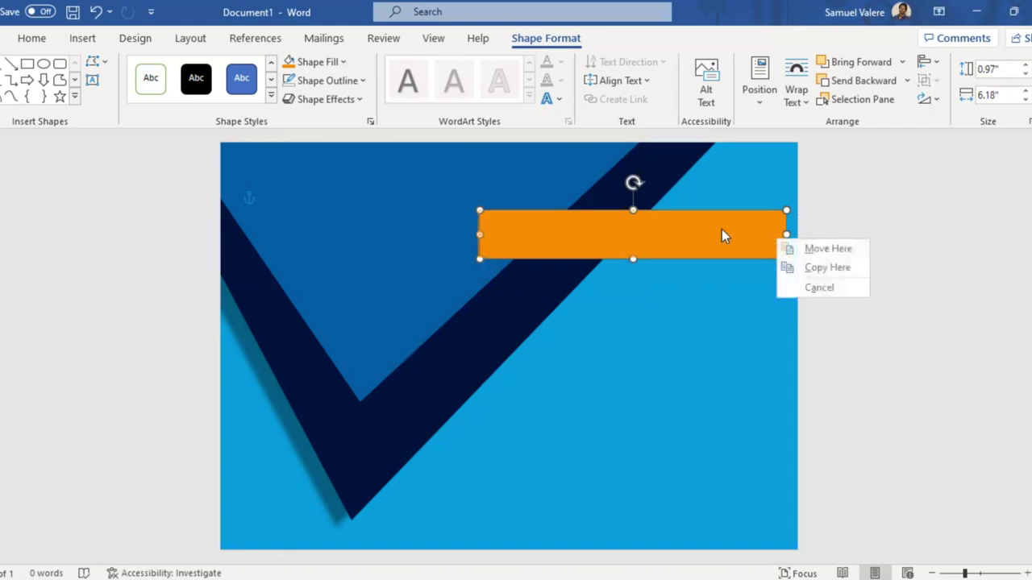
left_click(736, 224)
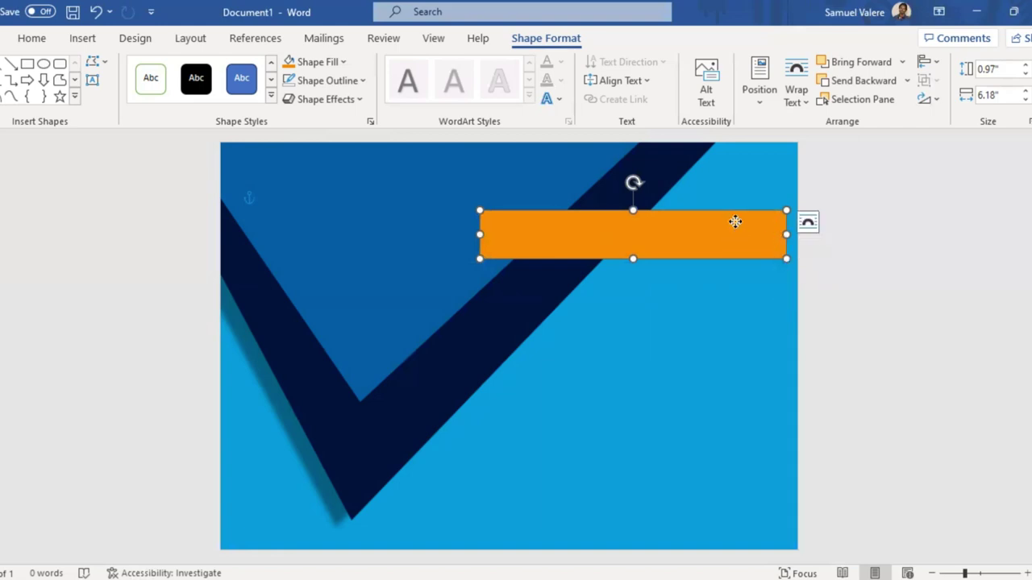
right_click(736, 224)
left_click(779, 308)
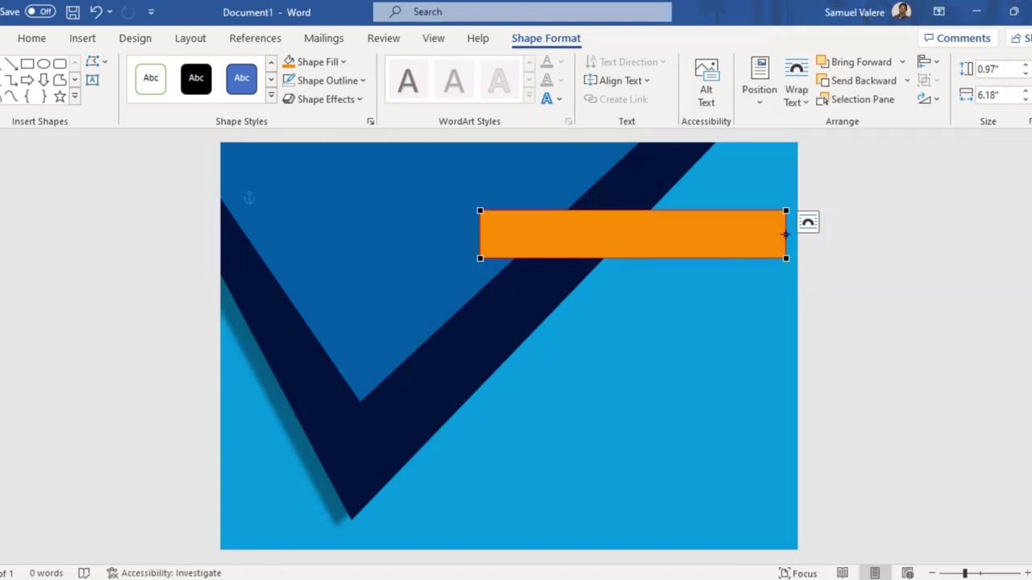
right_click(784, 234)
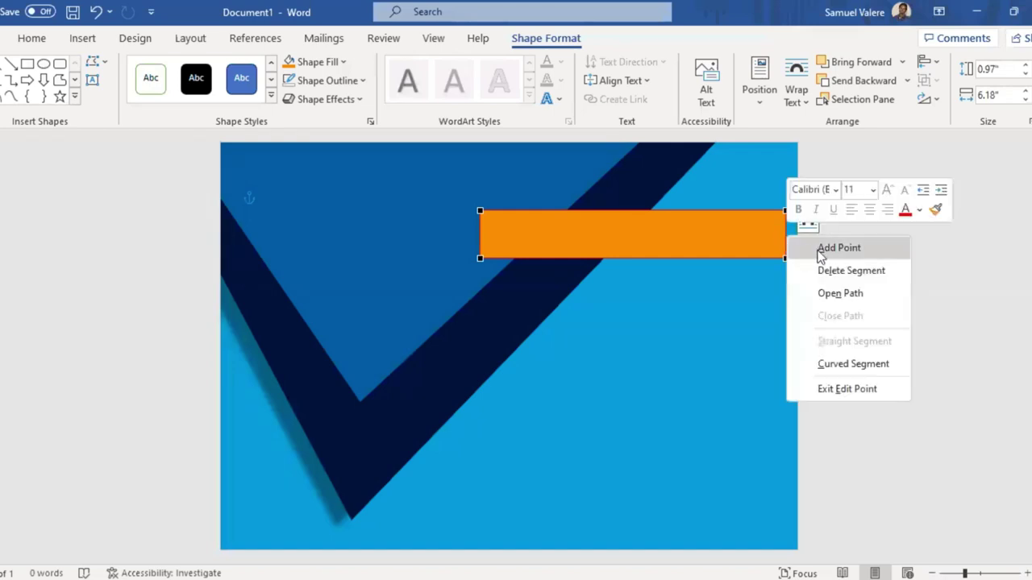
left_click(835, 248)
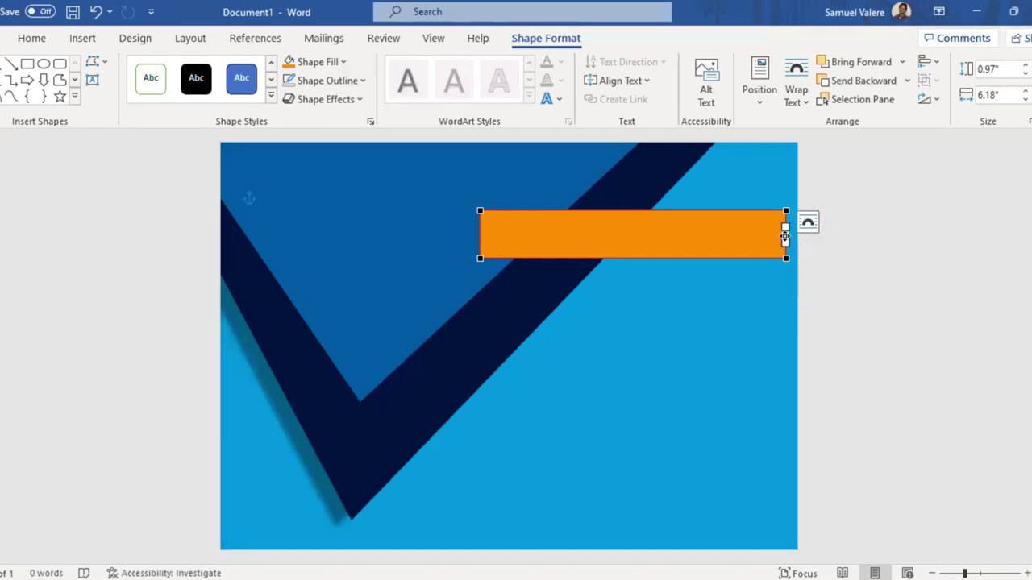
left_click_drag(784, 233, 753, 236)
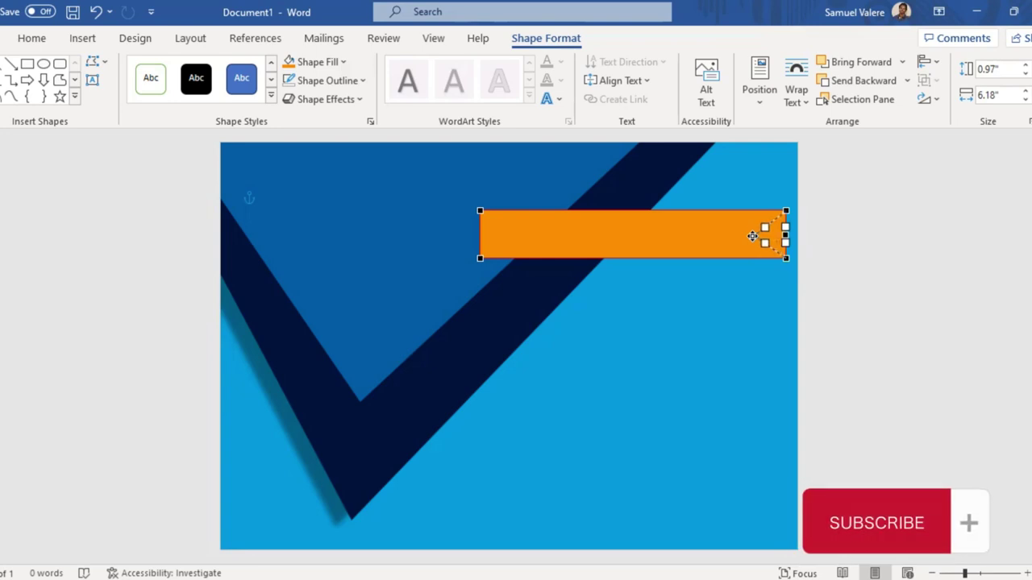
left_click_drag(752, 236, 756, 236)
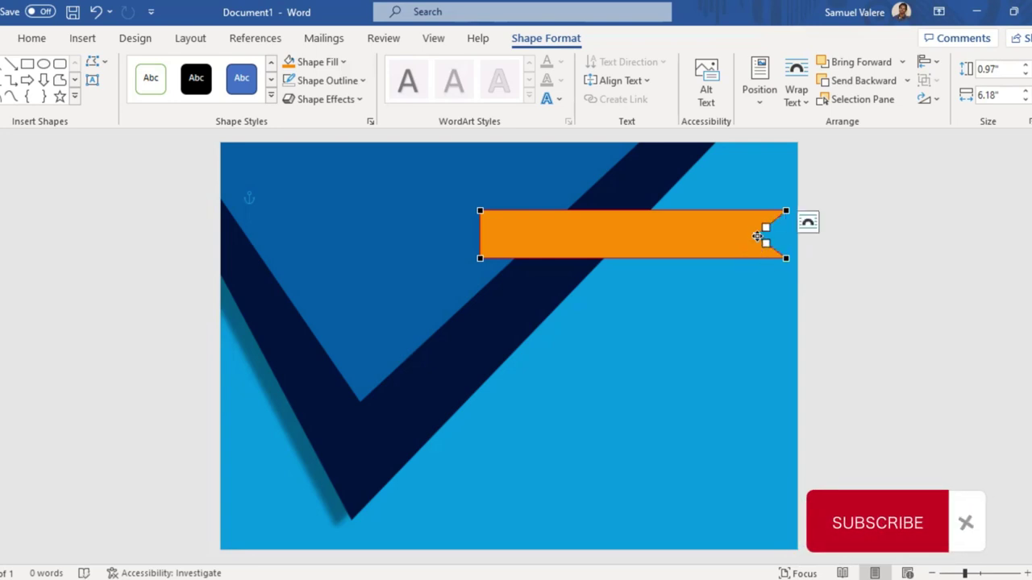
left_click(732, 287)
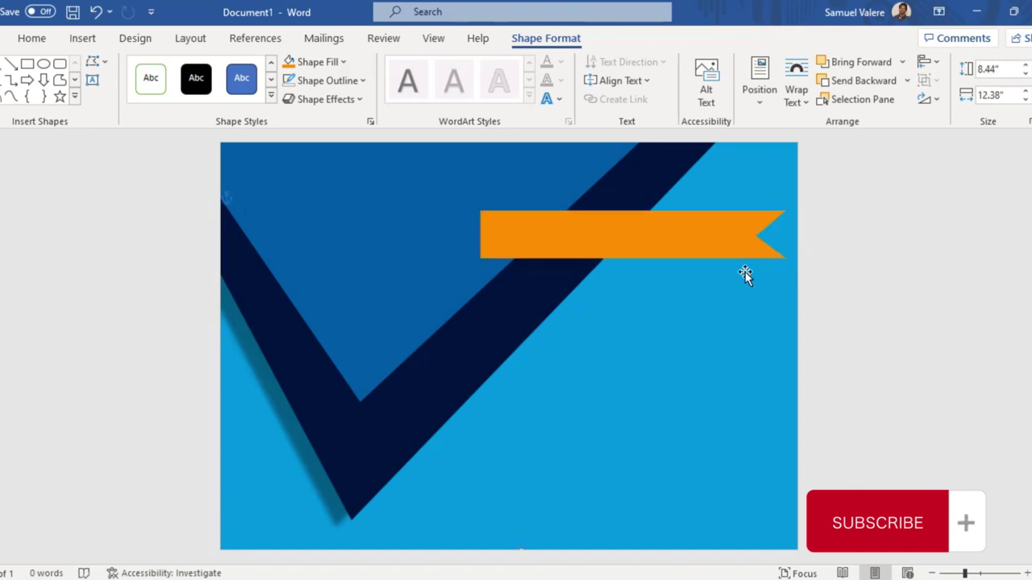
left_click(730, 248)
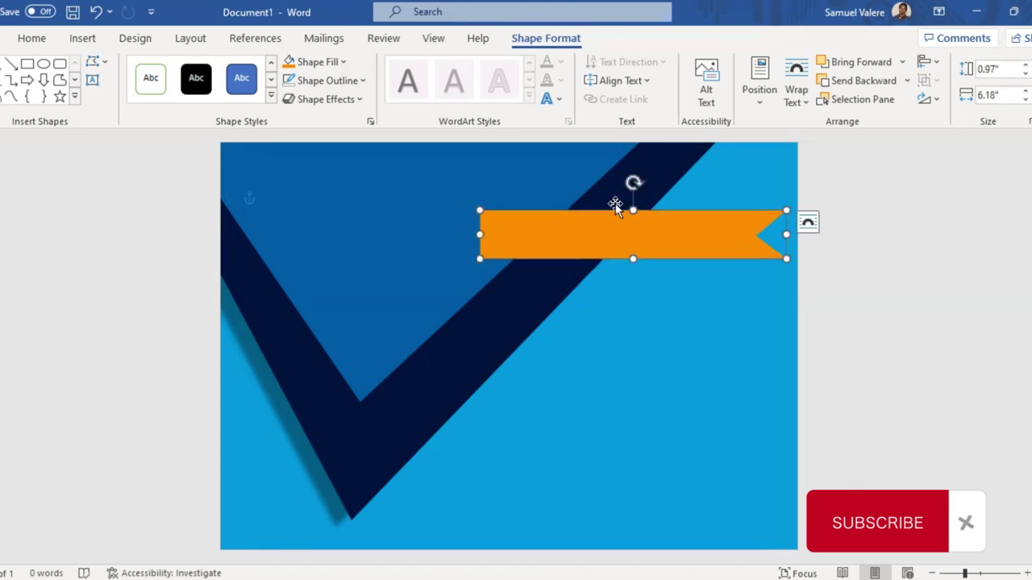
- Give the banner an offset drop shadow at 7 pt distance and send it behind the navy stripe
left_click(361, 99)
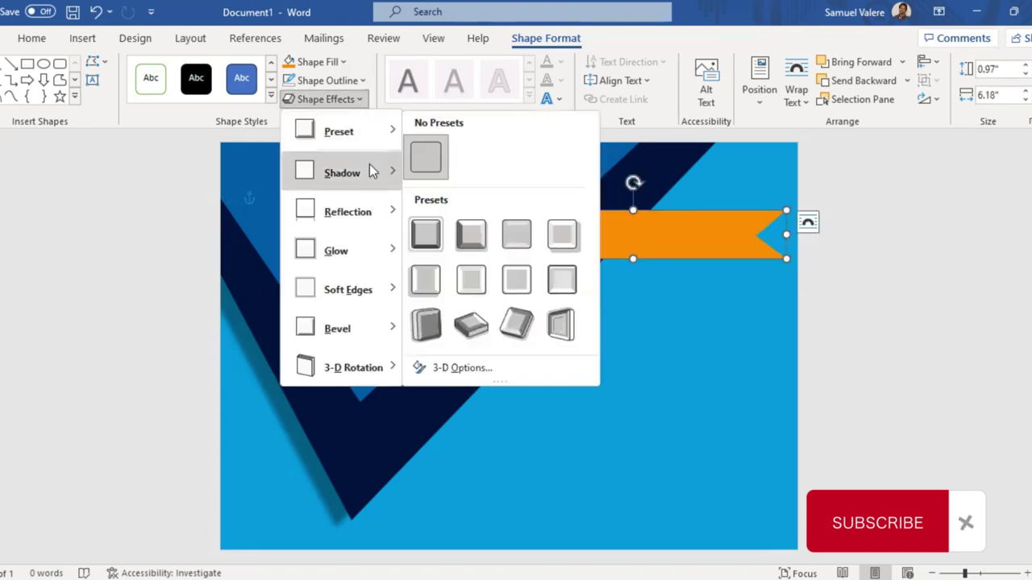
mouse_move(342, 173)
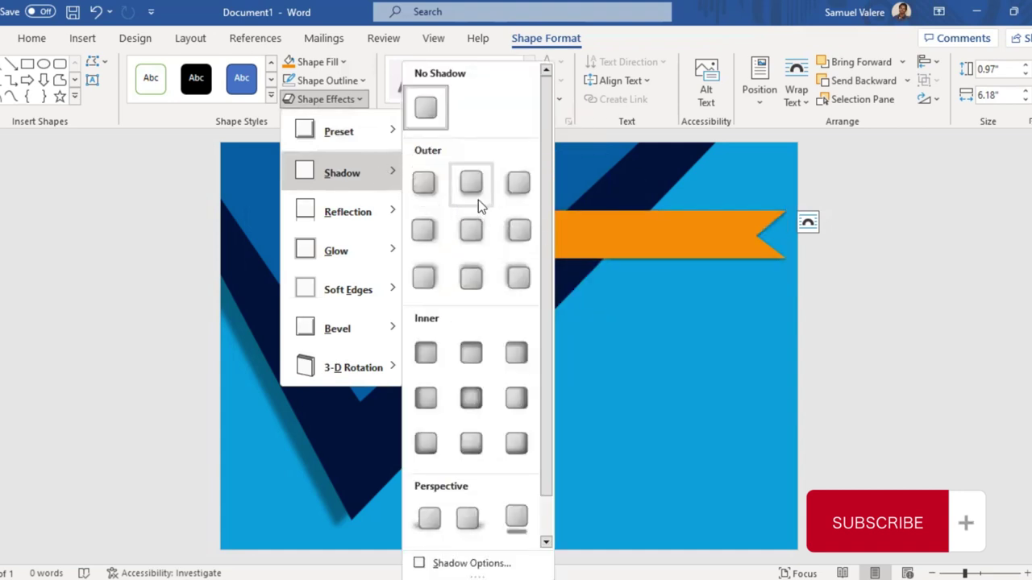
left_click(430, 188)
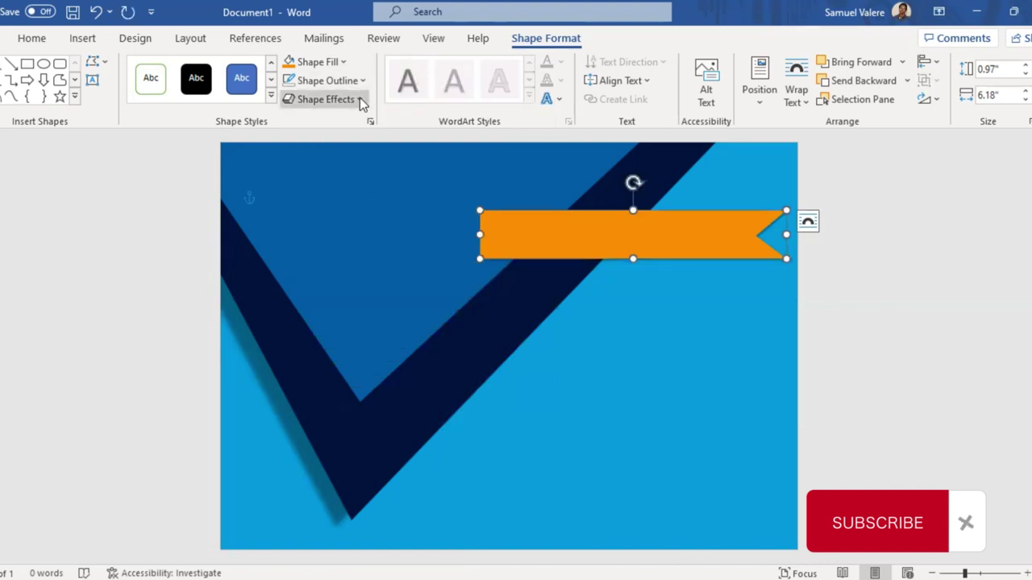
left_click(360, 98)
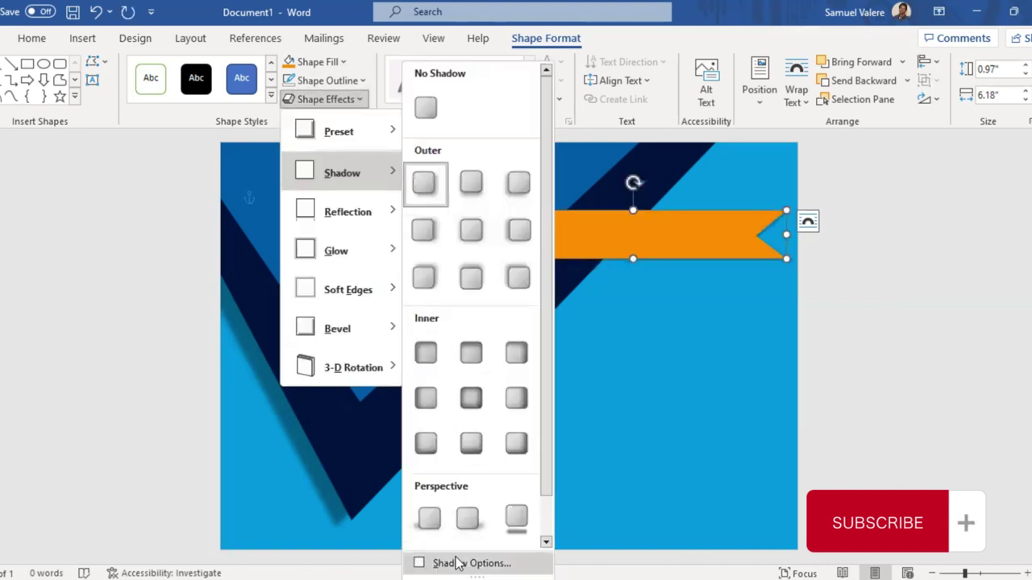
left_click(467, 563)
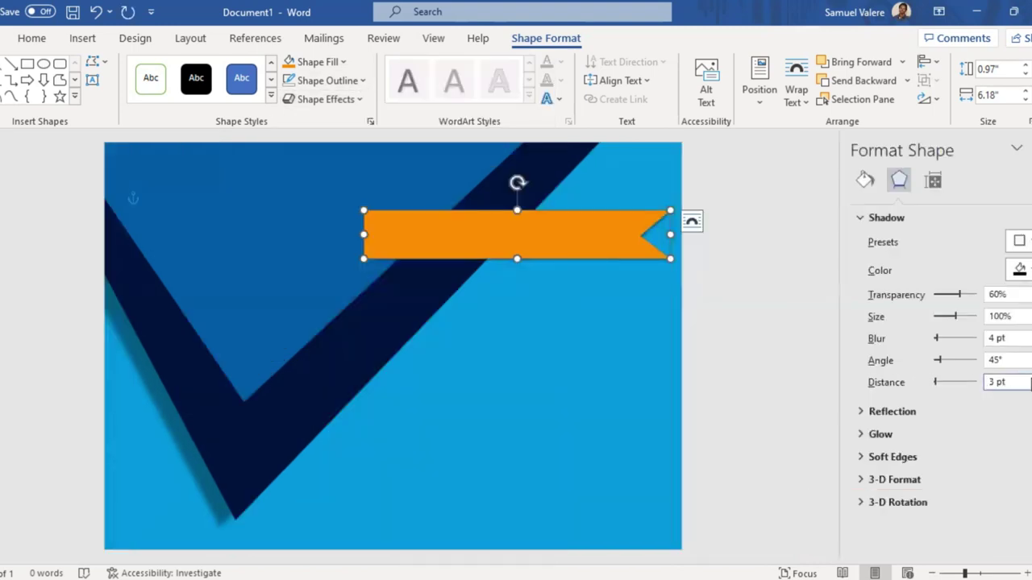
left_click(1028, 377)
left_click(1028, 377)
left_click(1027, 378)
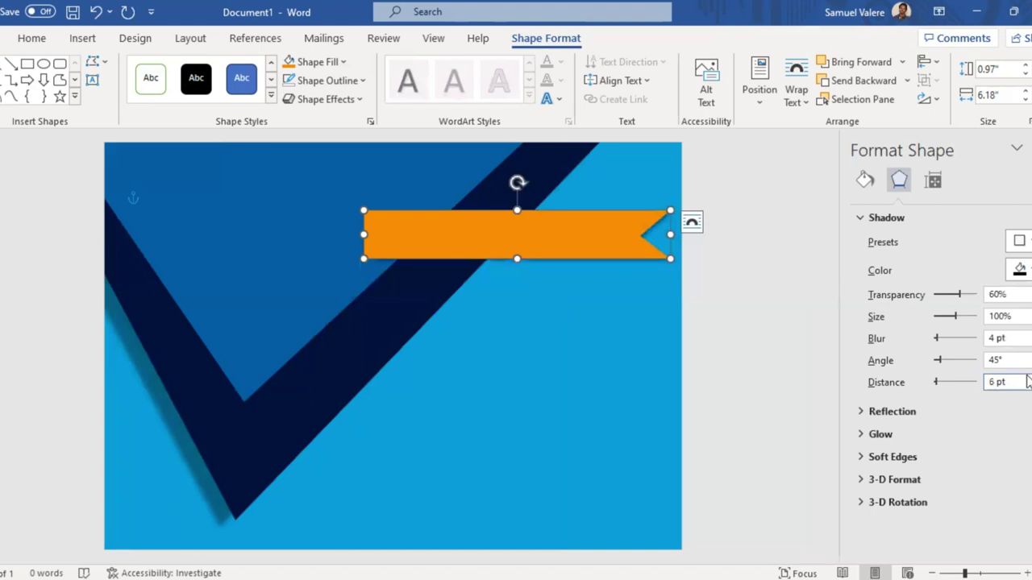
left_click(1029, 377)
left_click(1029, 377)
left_click(1030, 377)
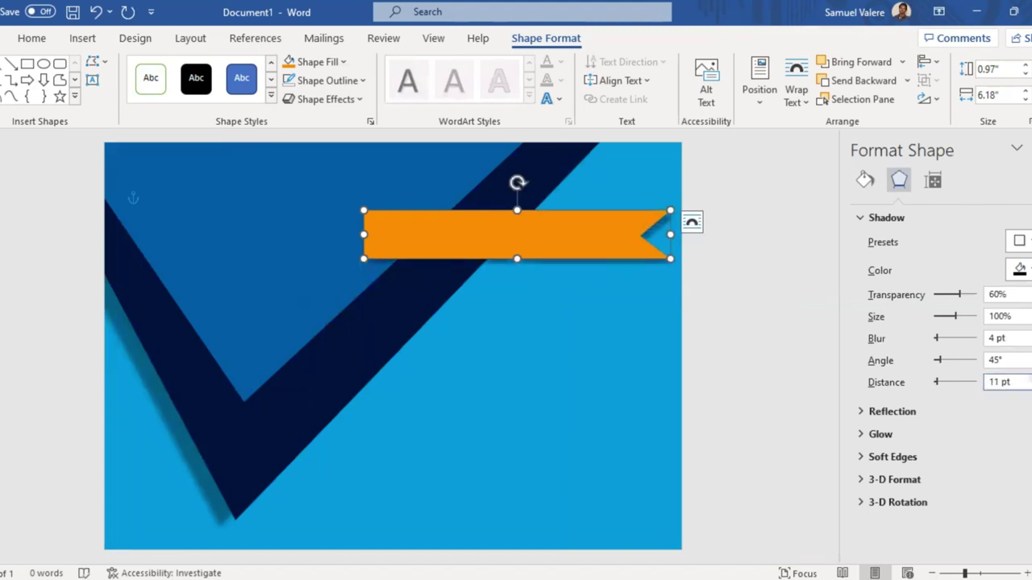
key("Down")
key("Down")
key("Down")
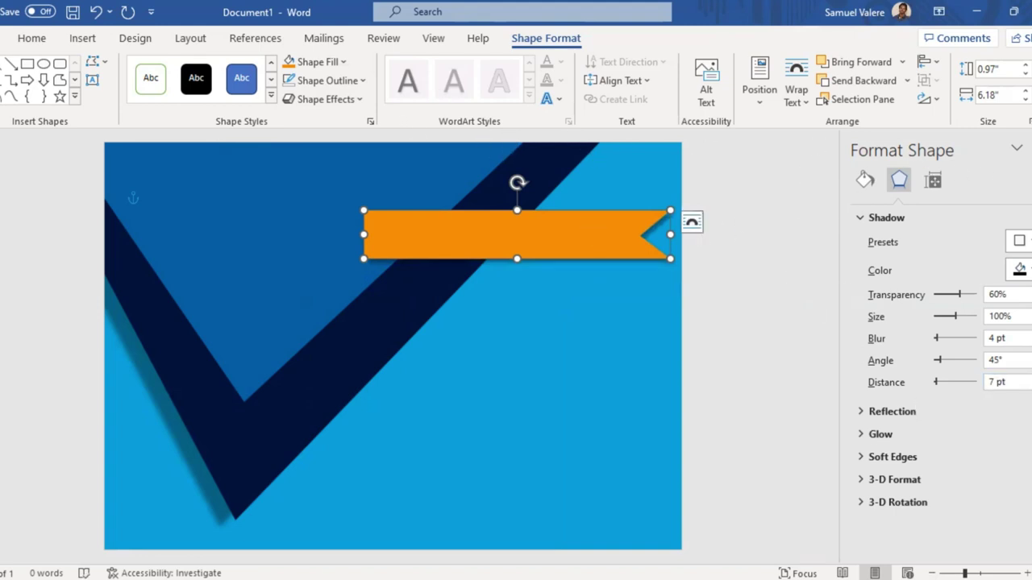
left_click(1014, 146)
left_click(836, 81)
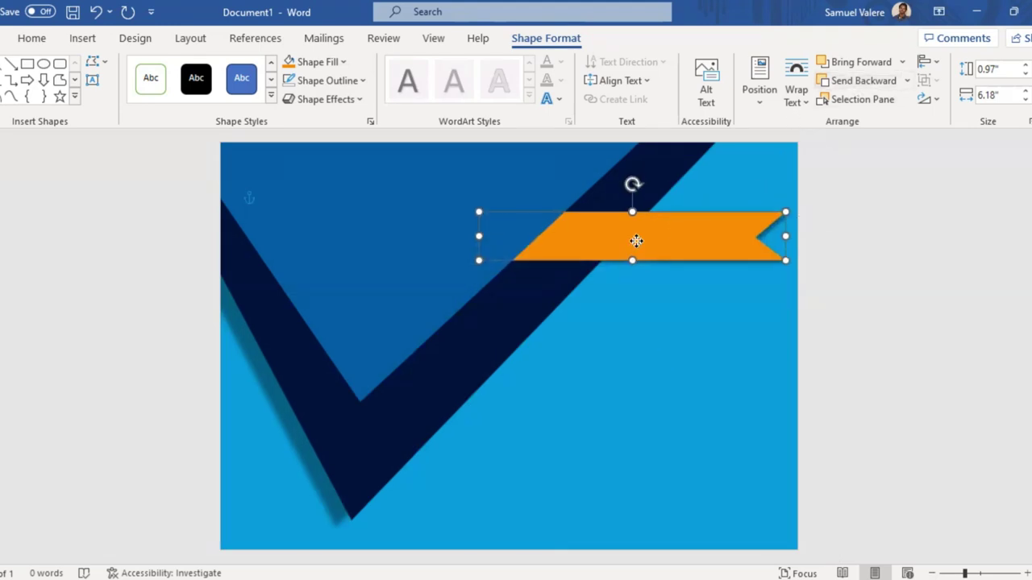
- Add a text box reading 'Certificate' over the orange banner
left_click_drag(637, 239, 641, 244)
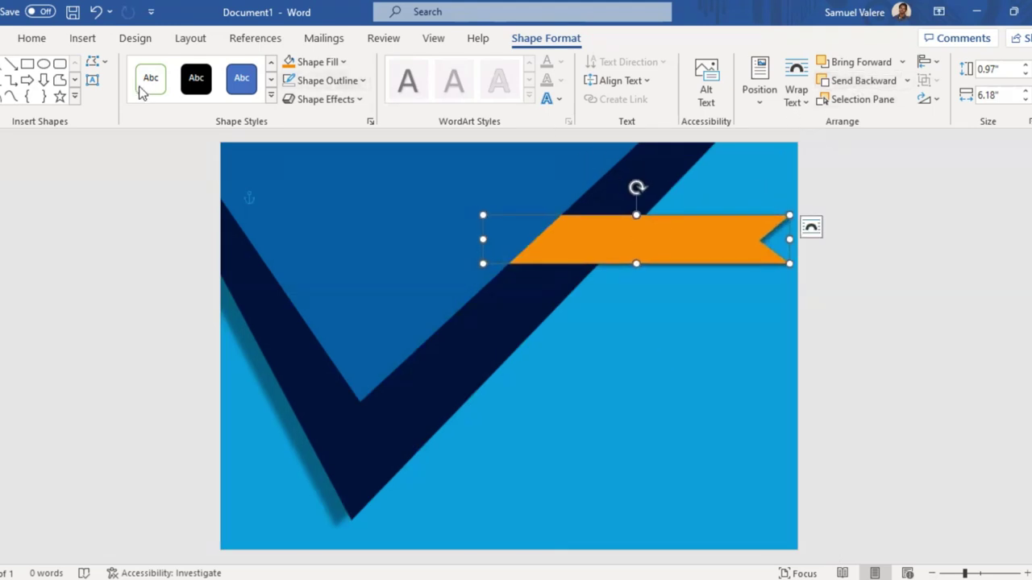
left_click(9, 66)
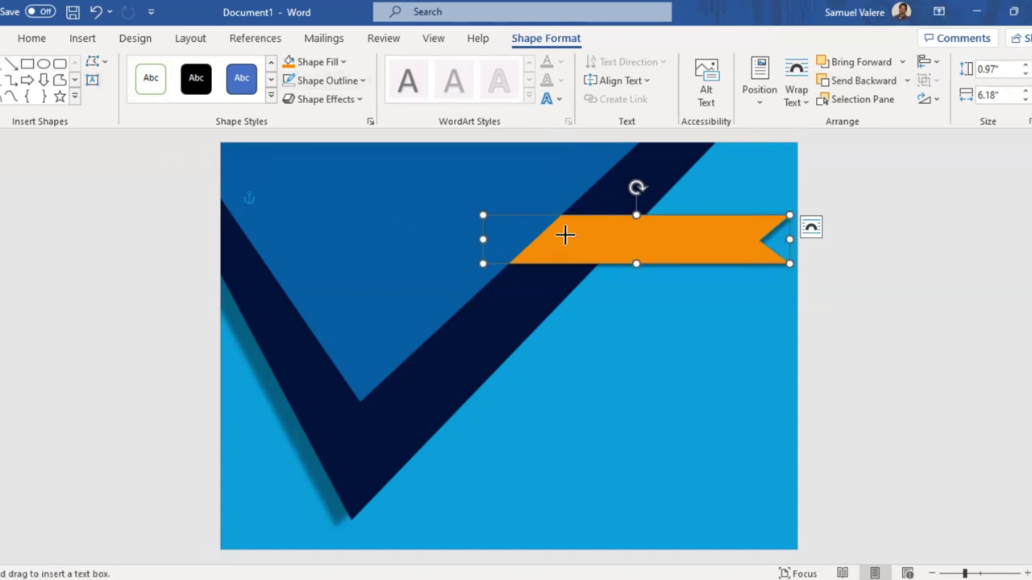
left_click_drag(566, 233, 774, 255)
type("Certificate")
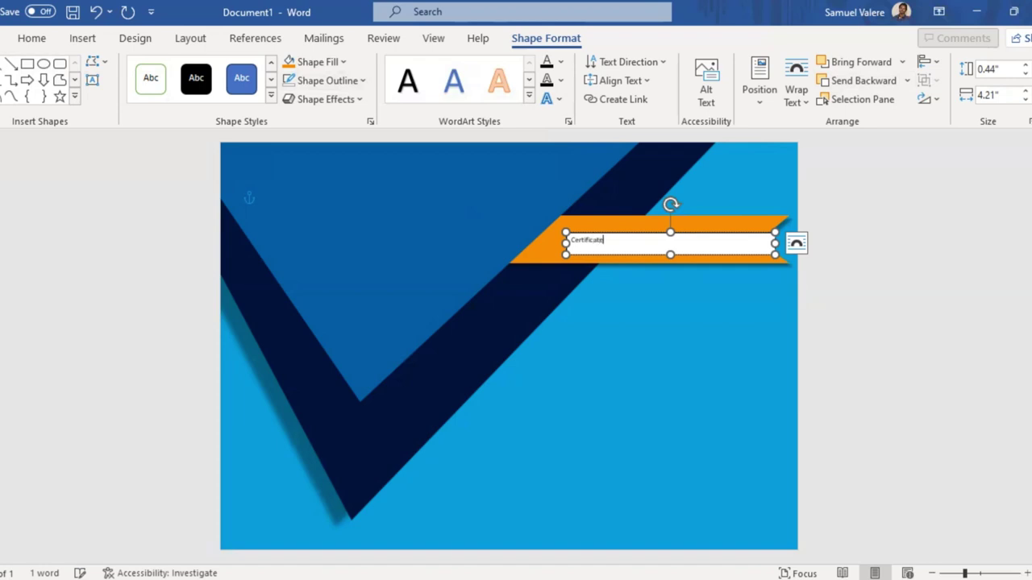
double_click(590, 241)
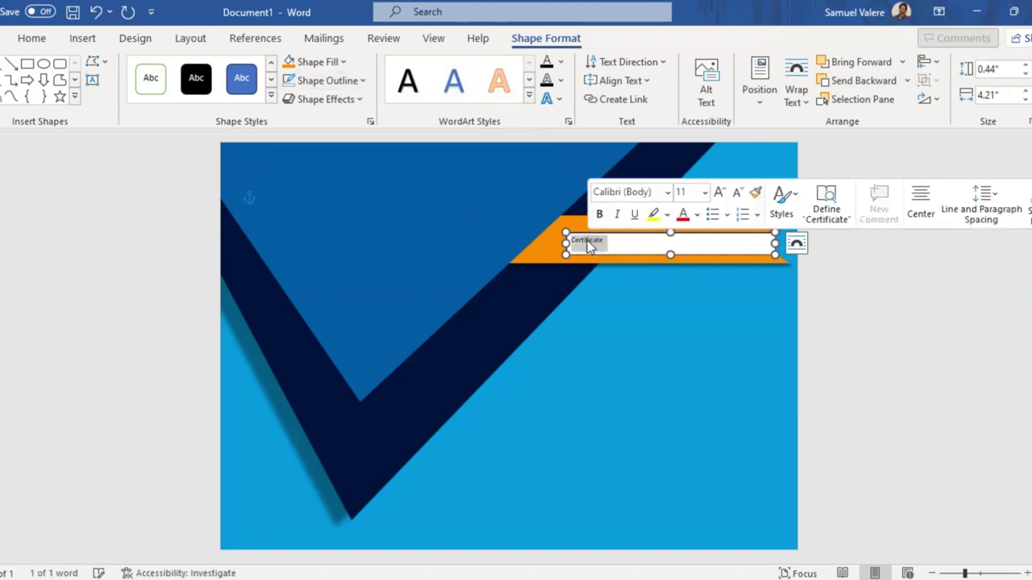
- Centre 'Certificate', enlarge it to 48 pt, and widen the text box to fit
left_click(36, 39)
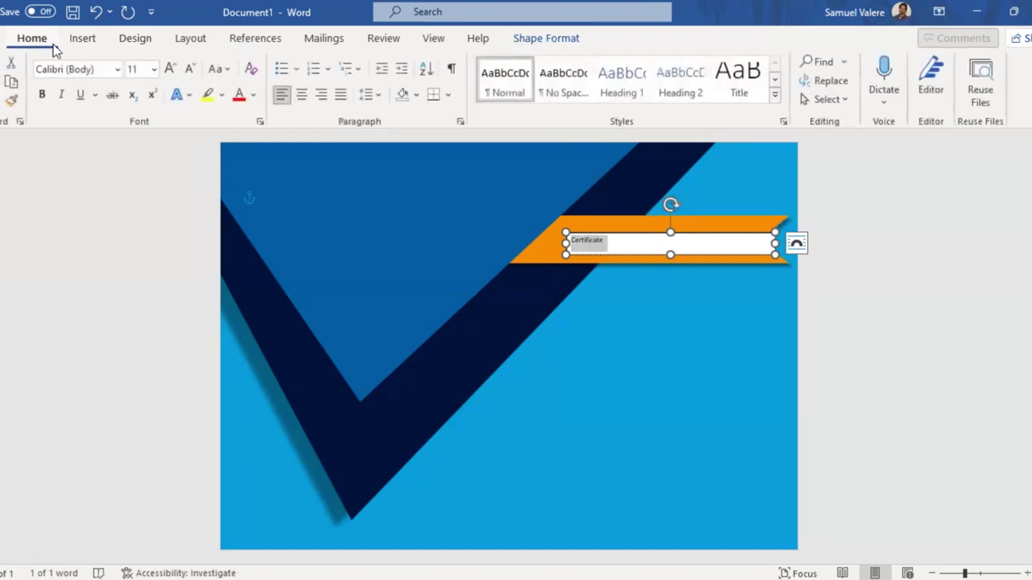
left_click(301, 94)
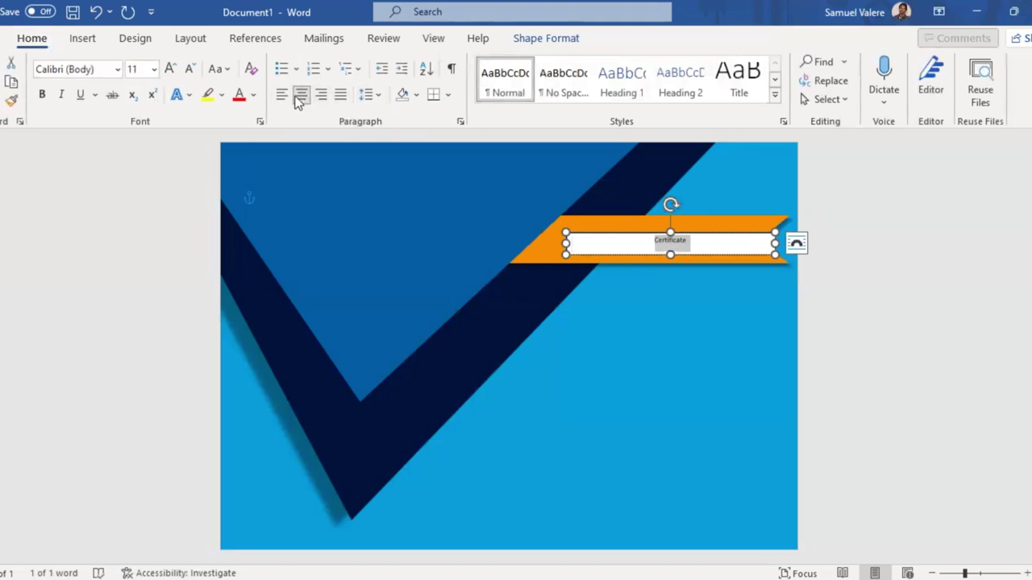
left_click(170, 69)
left_click(170, 69)
left_click(170, 69)
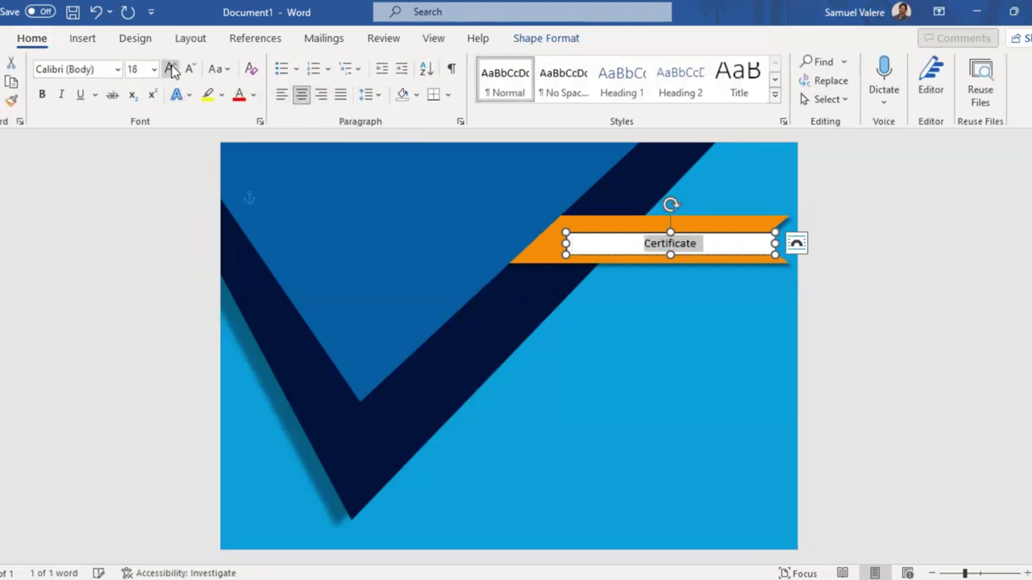
left_click(169, 69)
left_click(169, 70)
left_click(169, 69)
left_click(168, 69)
left_click(166, 69)
left_click(168, 68)
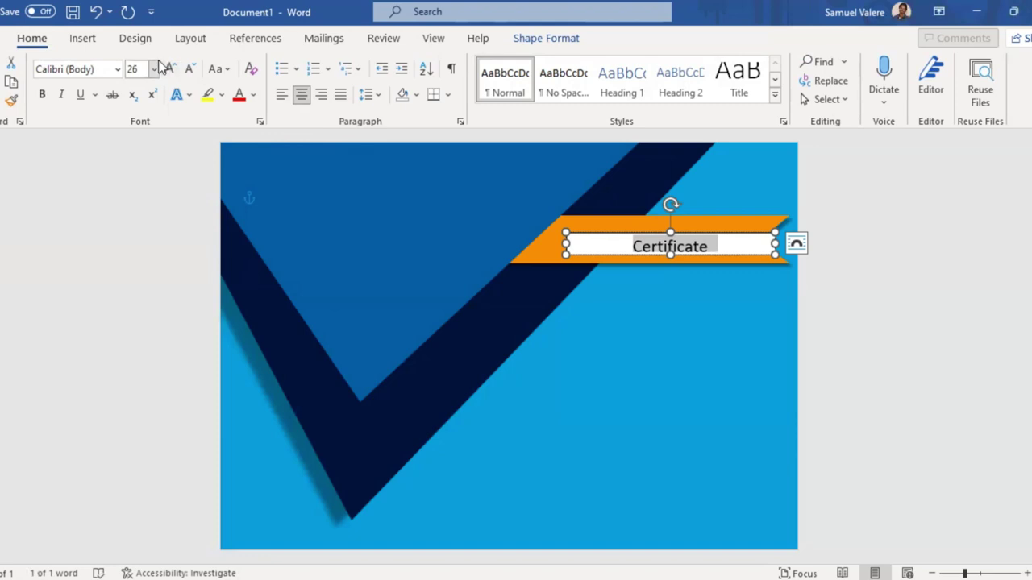
left_click(169, 69)
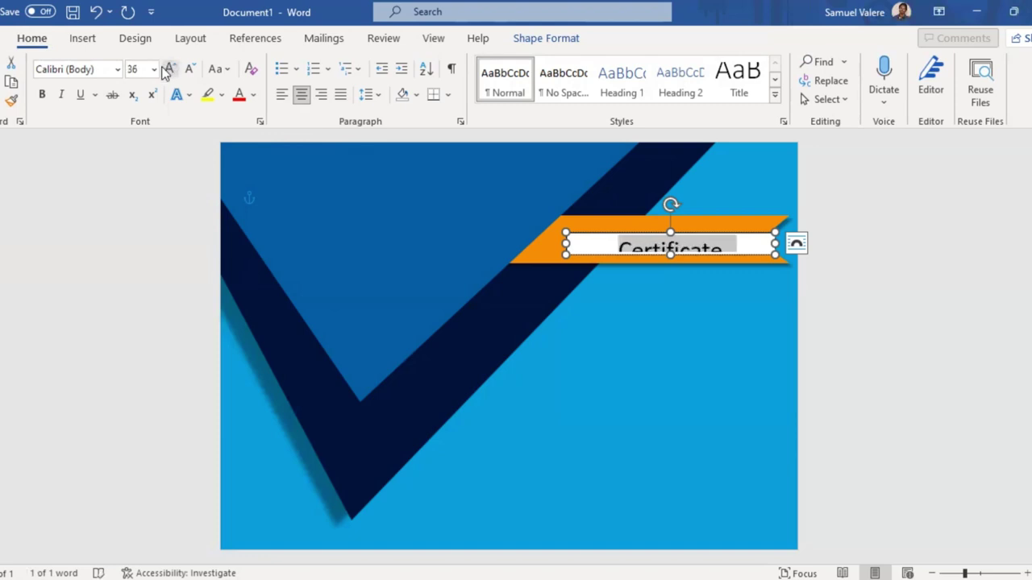
left_click(168, 70)
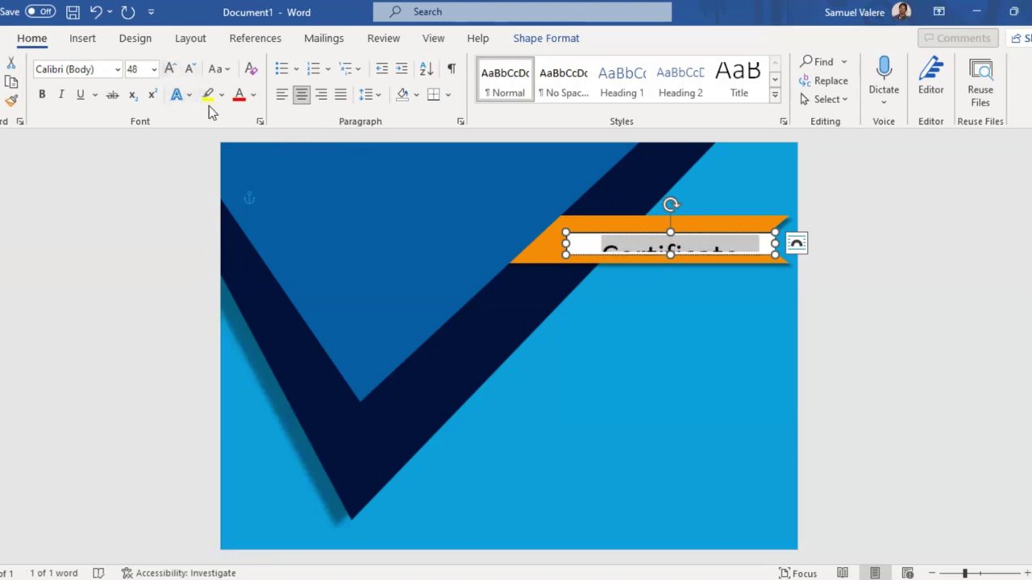
left_click_drag(565, 257, 529, 270)
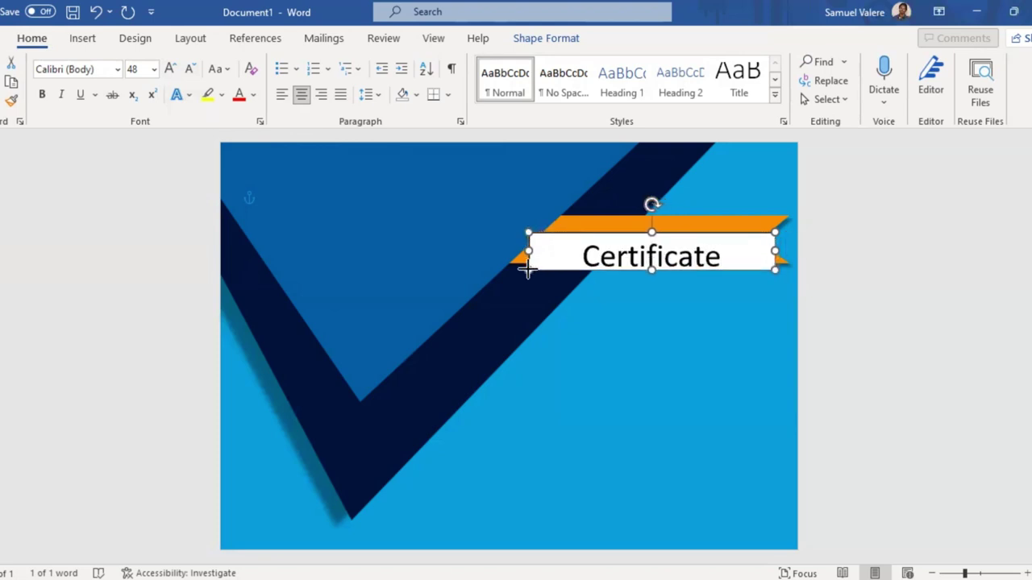
- Set the 'Certificate' font to Cooper Black
double_click(658, 258)
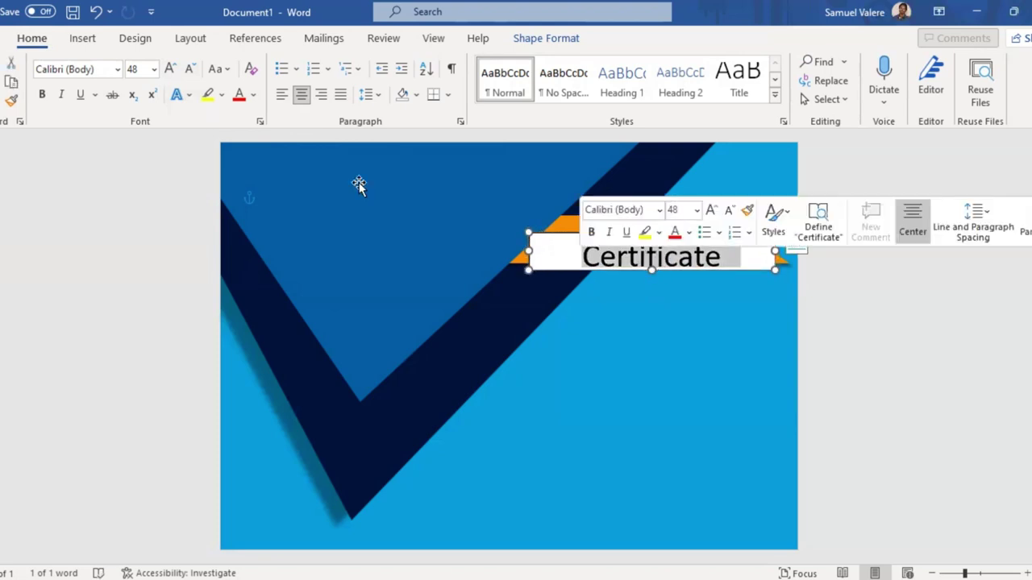
left_click(101, 71)
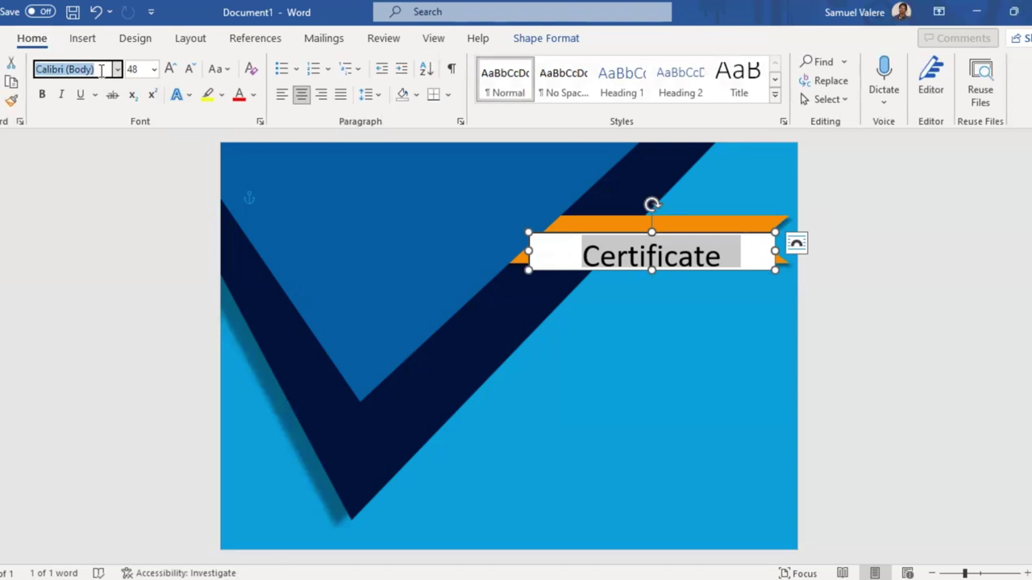
type("Cooper Black")
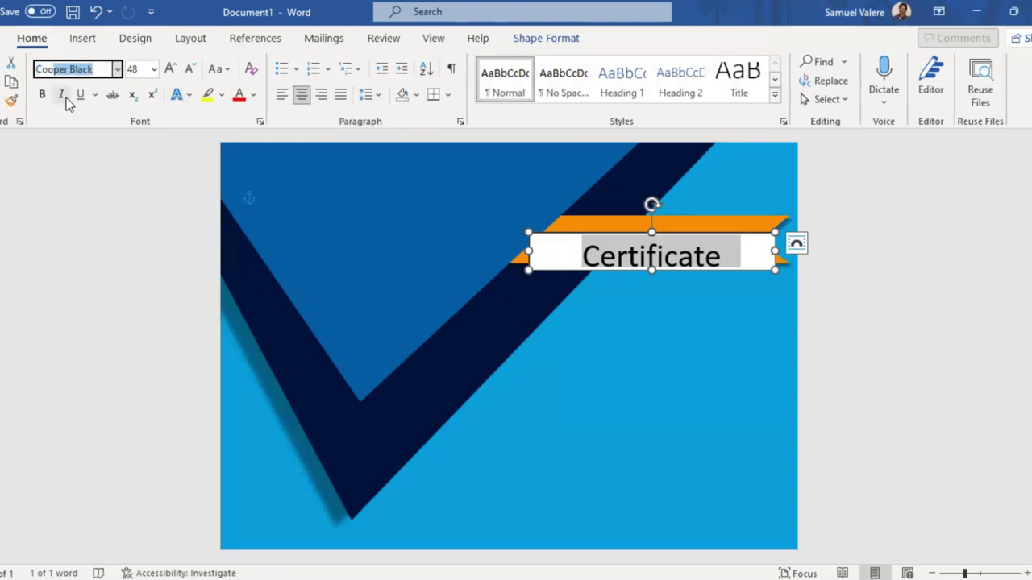
key("Return")
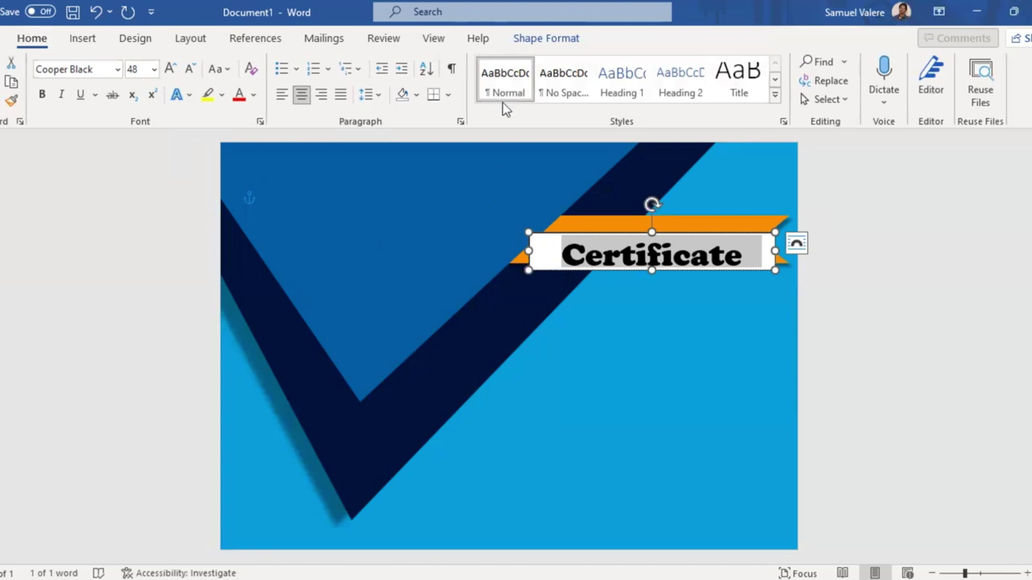
- Remove the text box's fill and position it on the orange banner
left_click(536, 39)
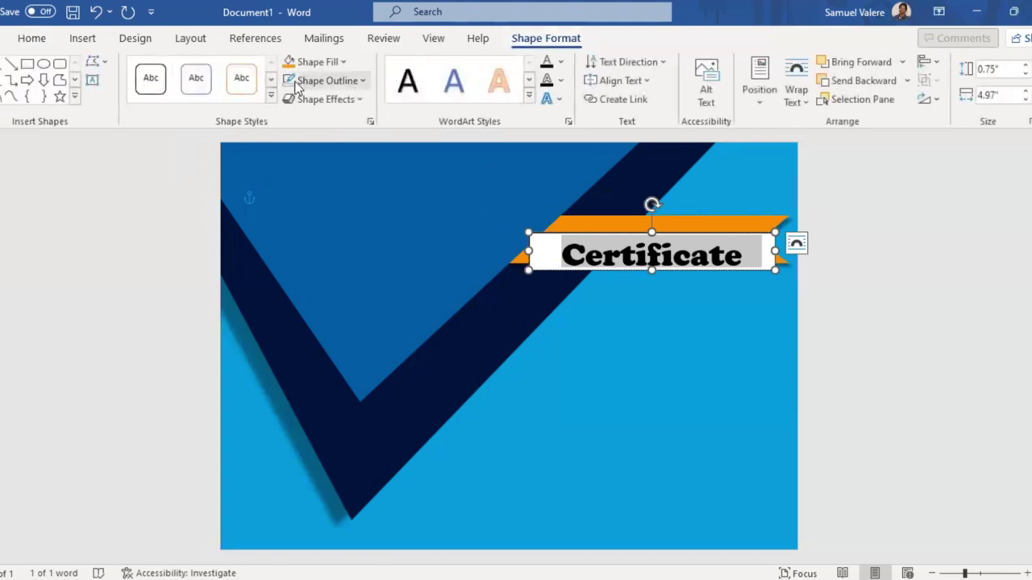
left_click(311, 62)
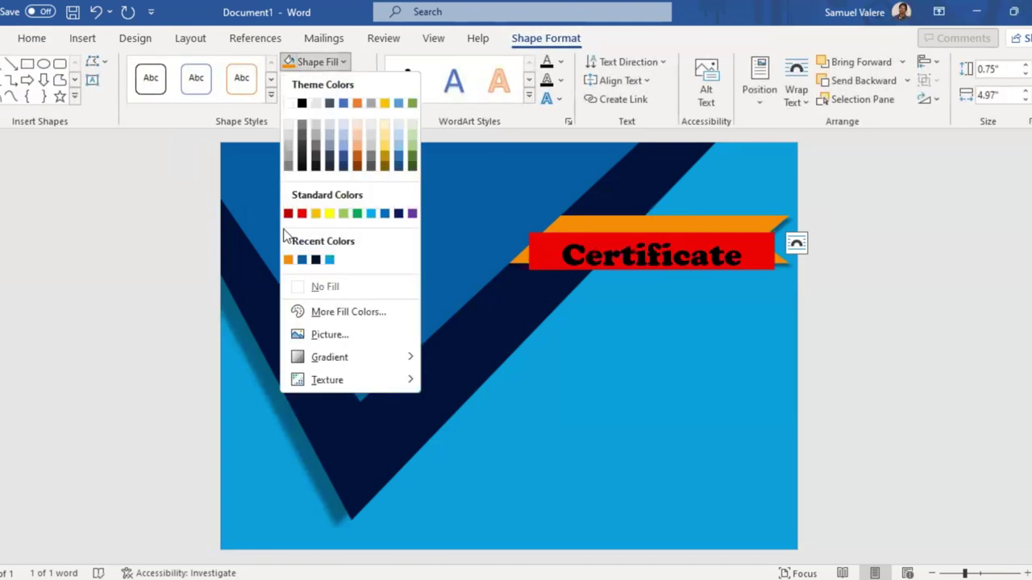
left_click(299, 289)
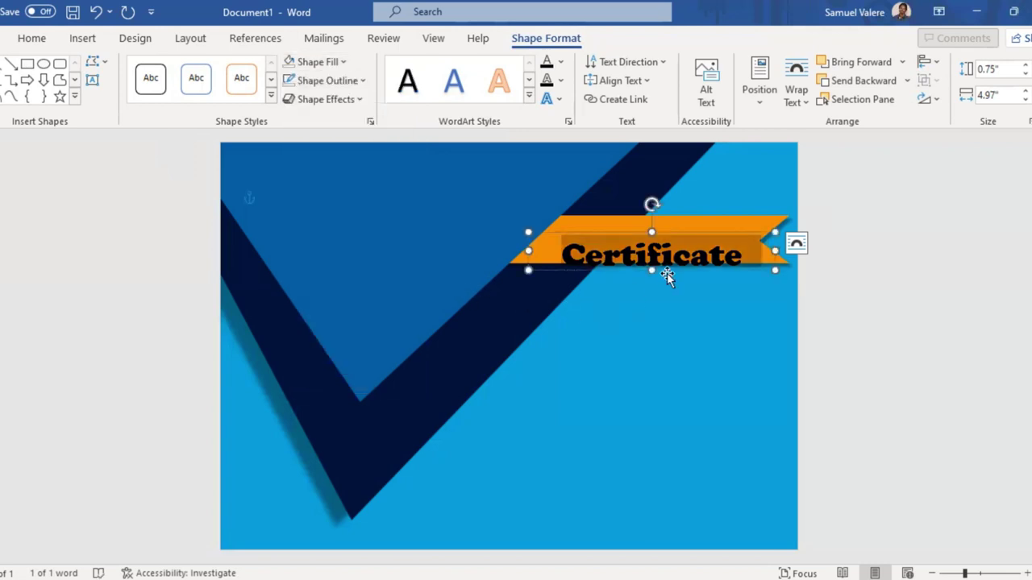
left_click_drag(667, 269, 660, 257)
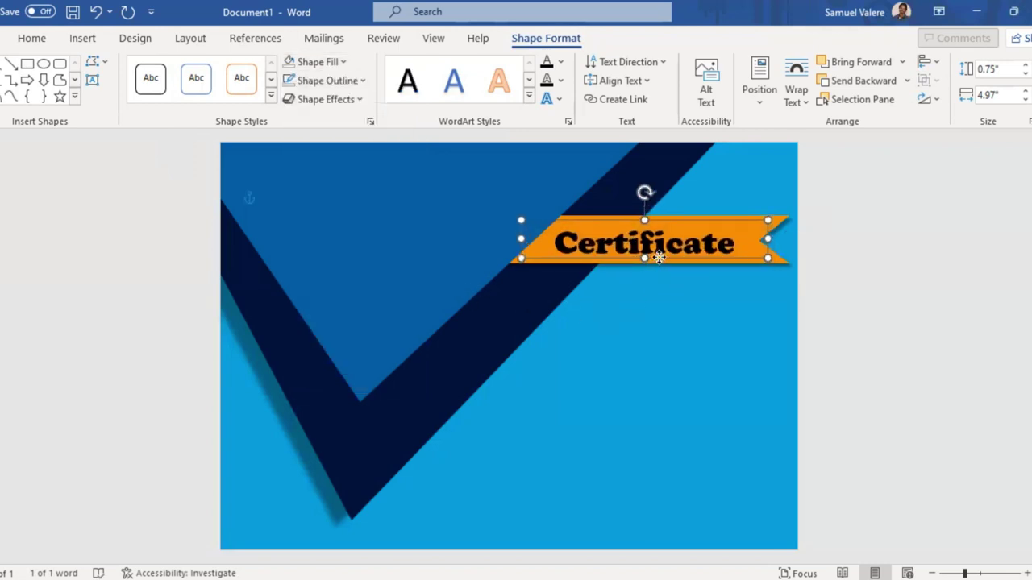
left_click(653, 249)
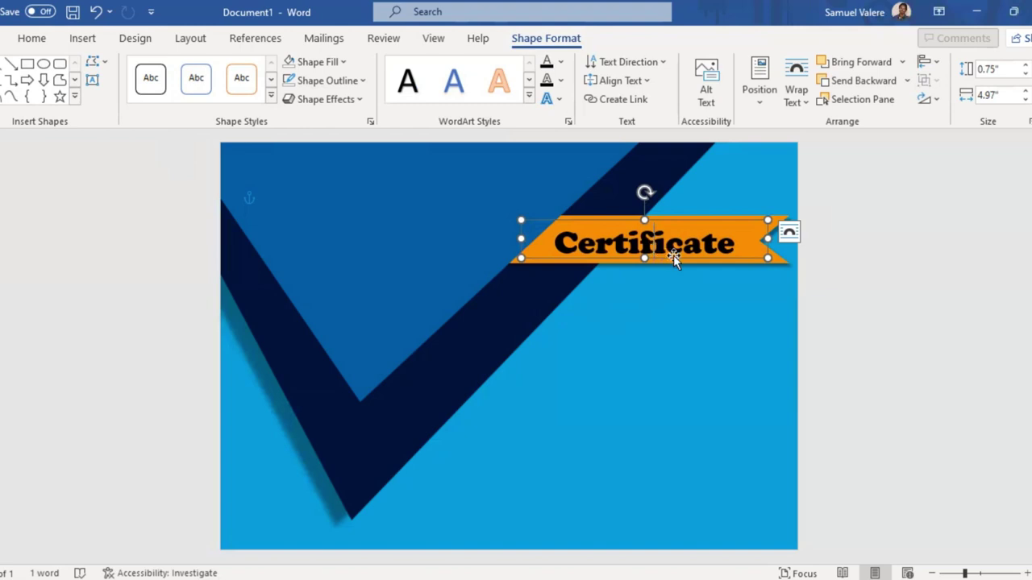
- Make the 'Certificate' text white
double_click(611, 244)
left_click(716, 214)
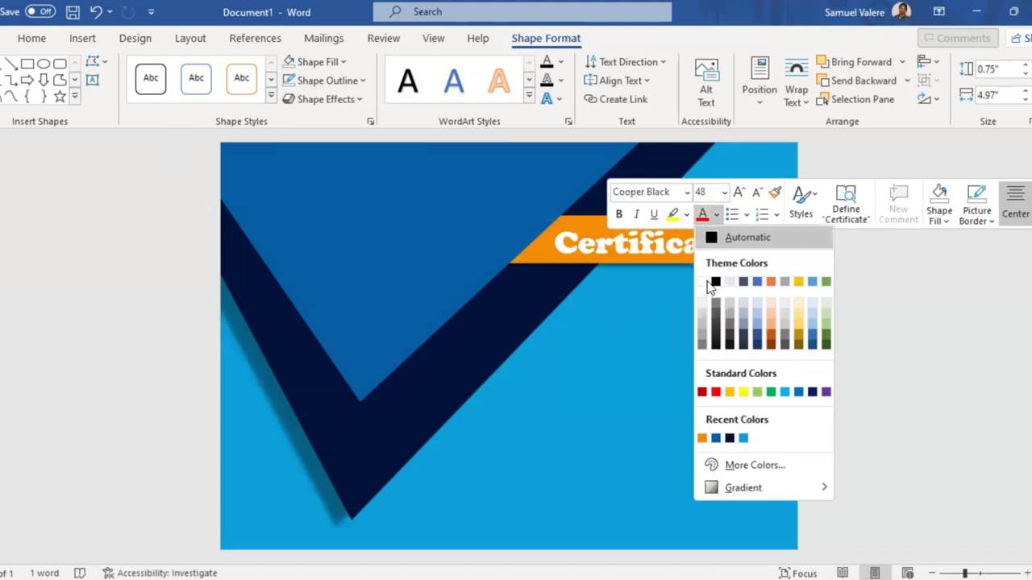
left_click(706, 282)
left_click(678, 258)
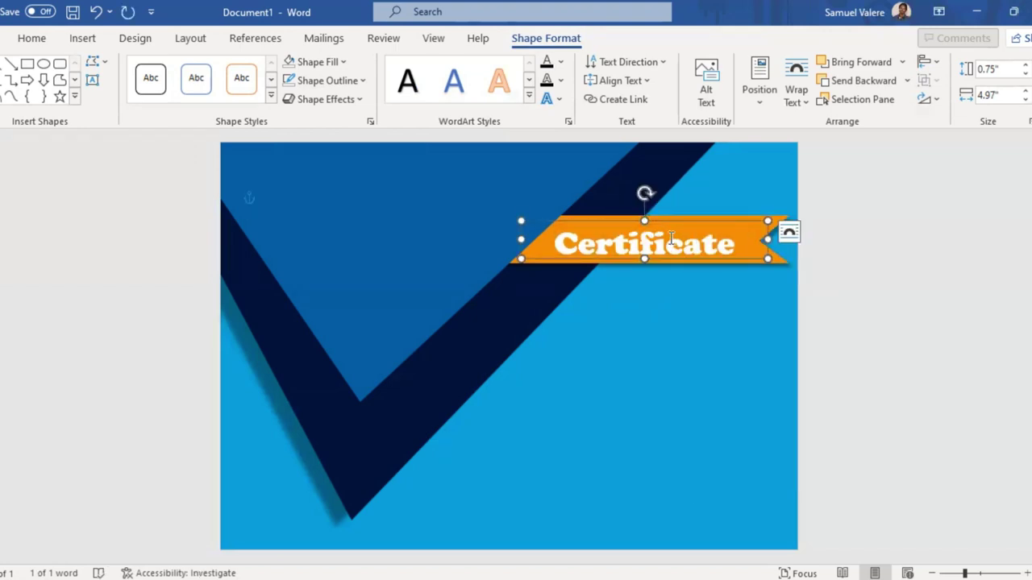
- Draw a text box below the Certificate banner and type 'This certificate Is Greatly Presented To'
left_click(92, 79)
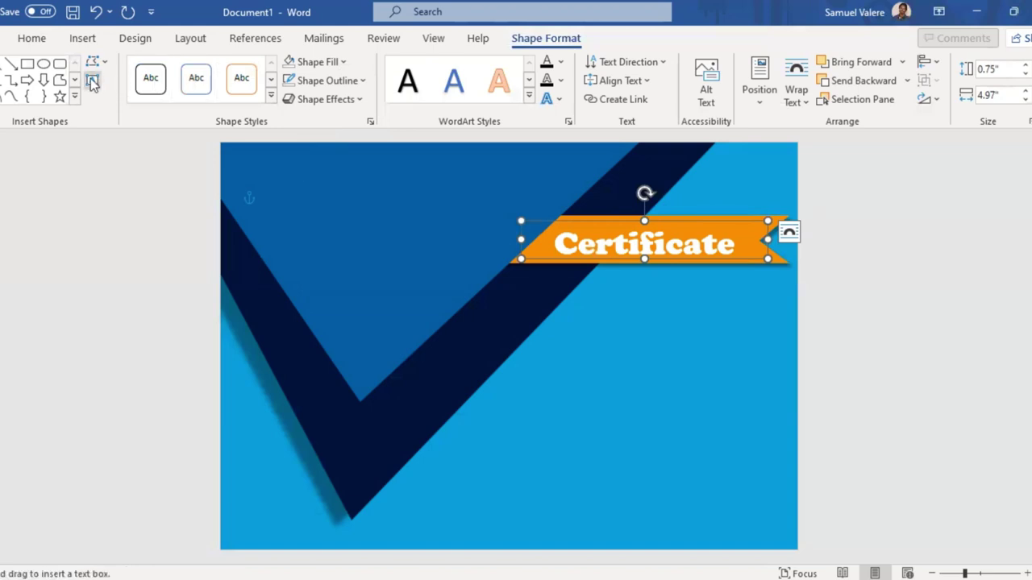
left_click_drag(576, 298, 781, 325)
type("Thi")
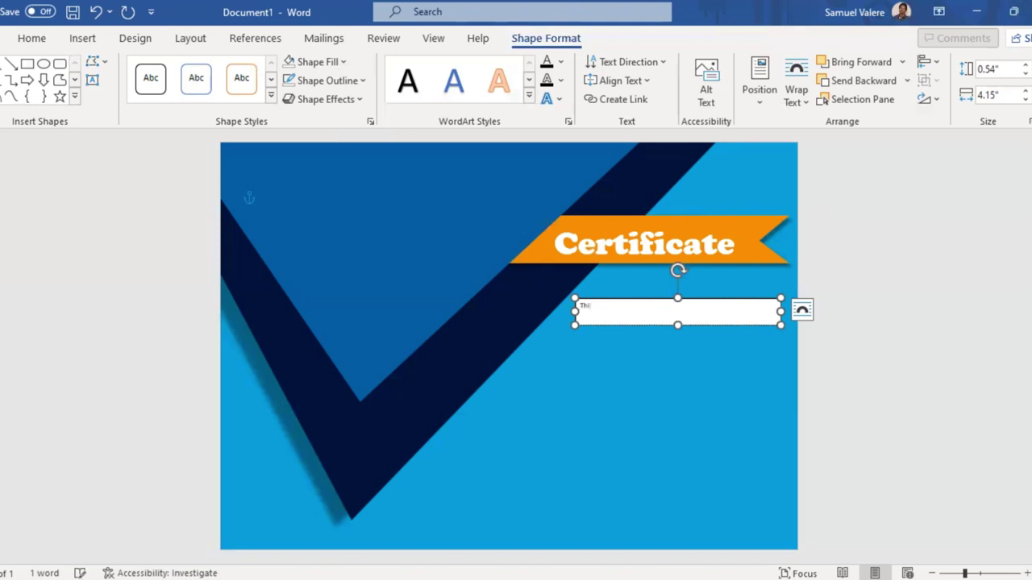
type("s")
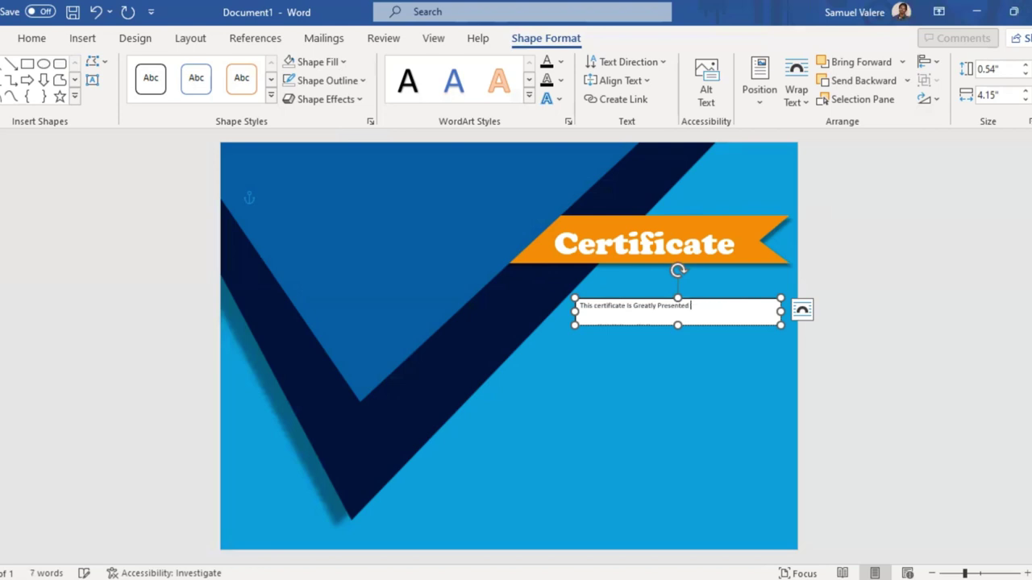
- Centre the line, set it to 20 pt Georgia, and widen the box to fit
double_click(631, 305)
triple_click(632, 307)
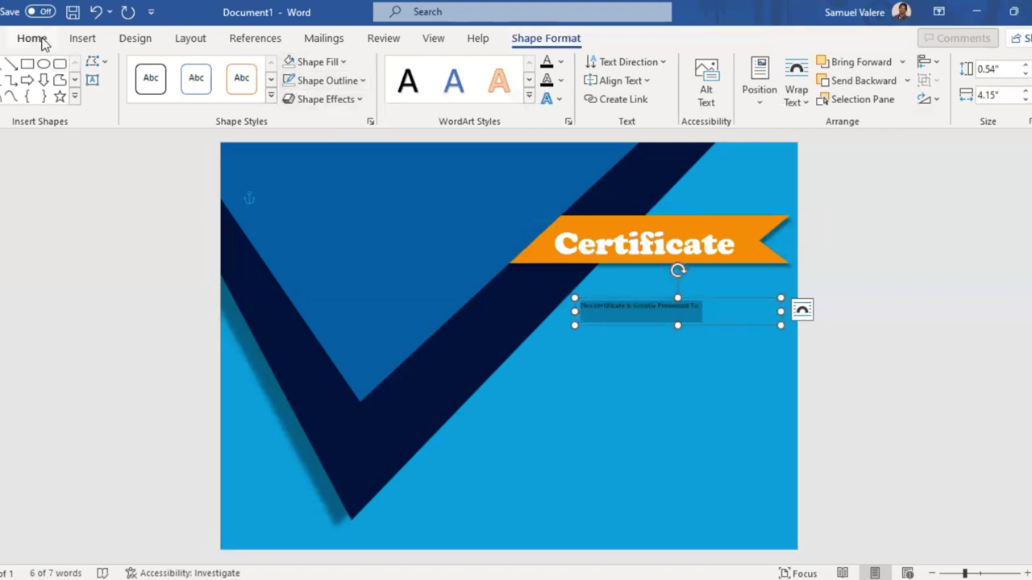
left_click(32, 38)
left_click(303, 95)
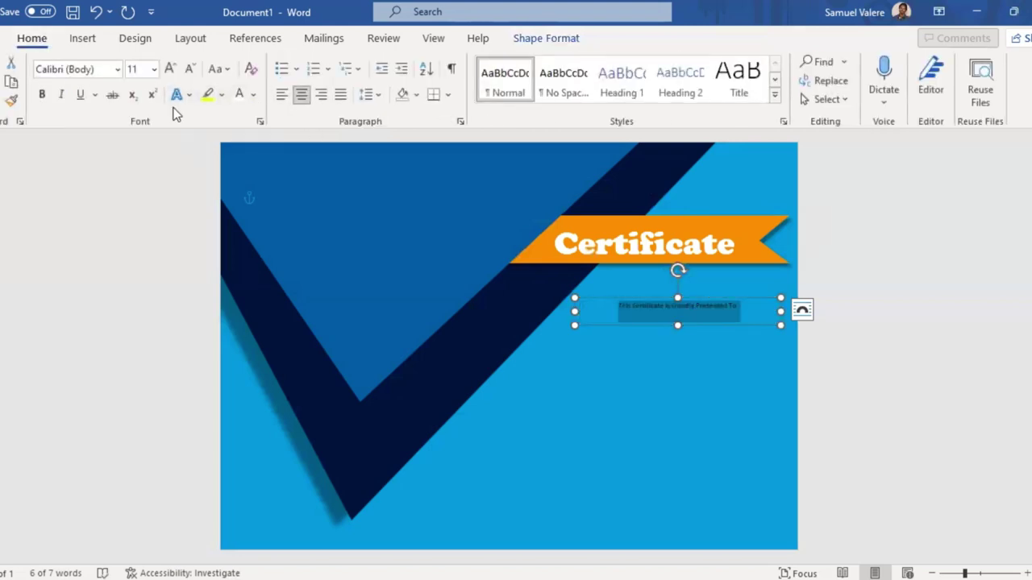
left_click(170, 69)
left_click(171, 69)
left_click(170, 69)
left_click(170, 69)
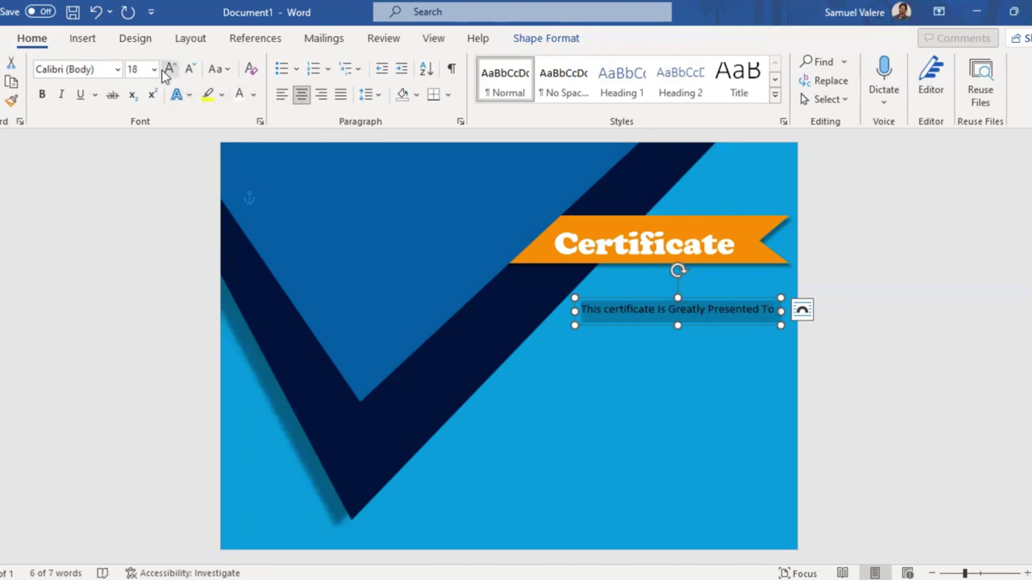
left_click(170, 69)
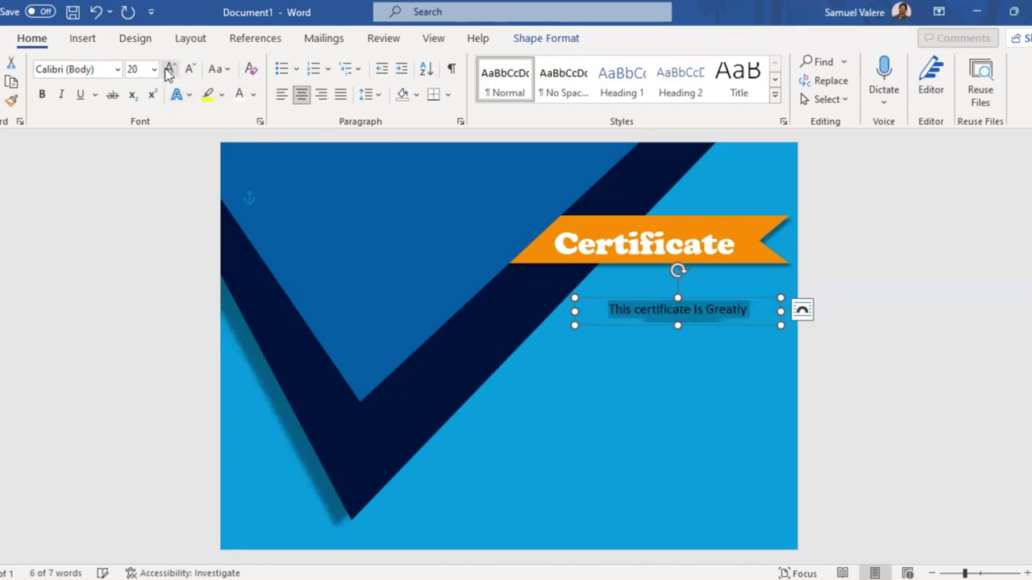
left_click(103, 69)
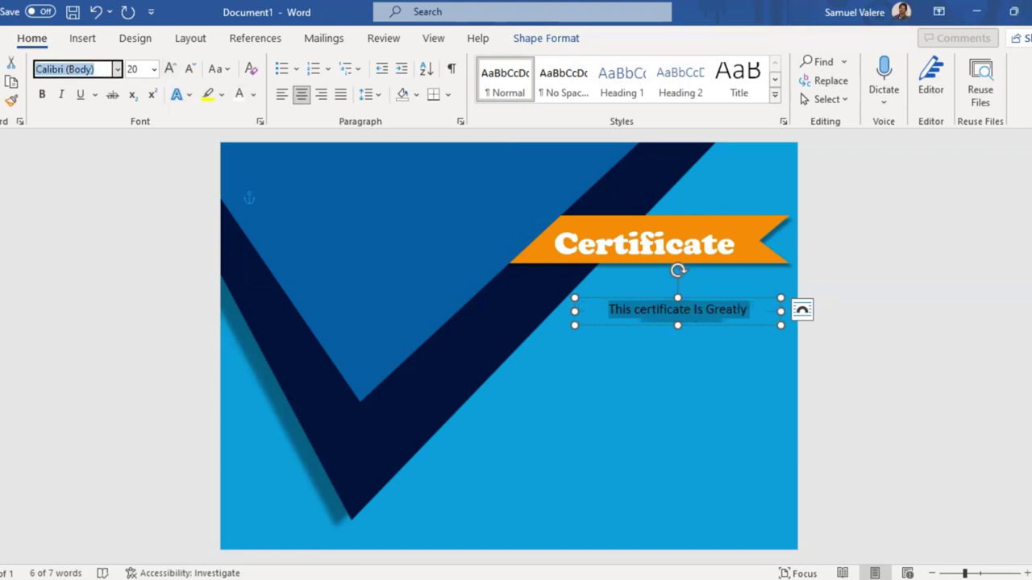
type("Georgia")
key("Return")
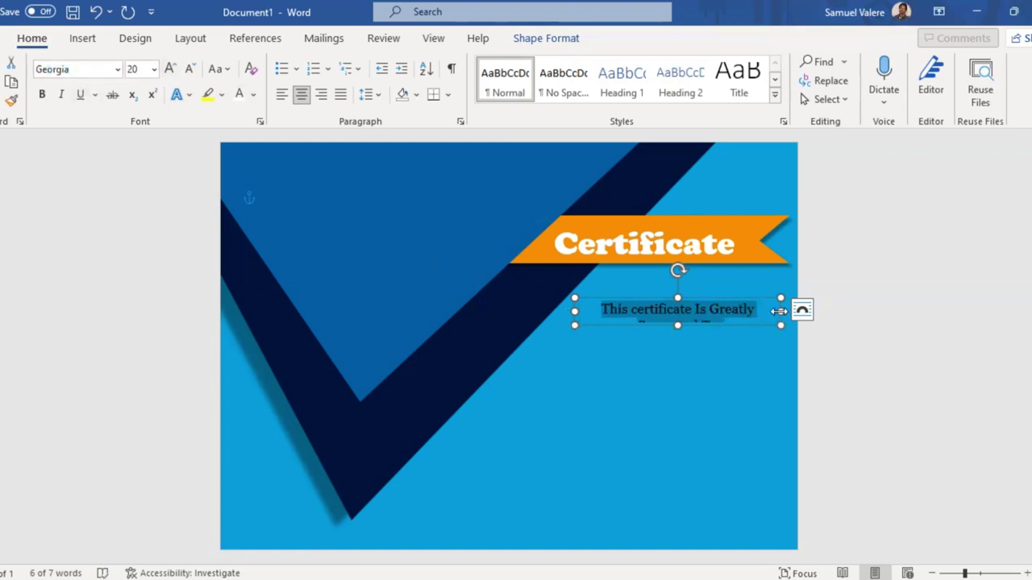
left_click_drag(780, 312, 814, 311)
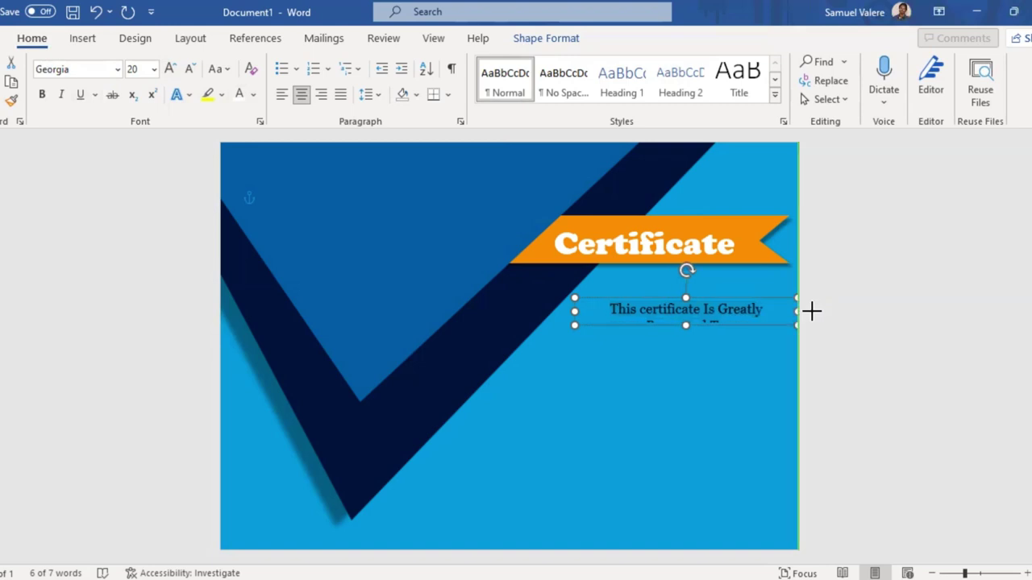
- Nudge the dark V background and inner blue triangle left, then move the presentation line left
left_click(519, 323)
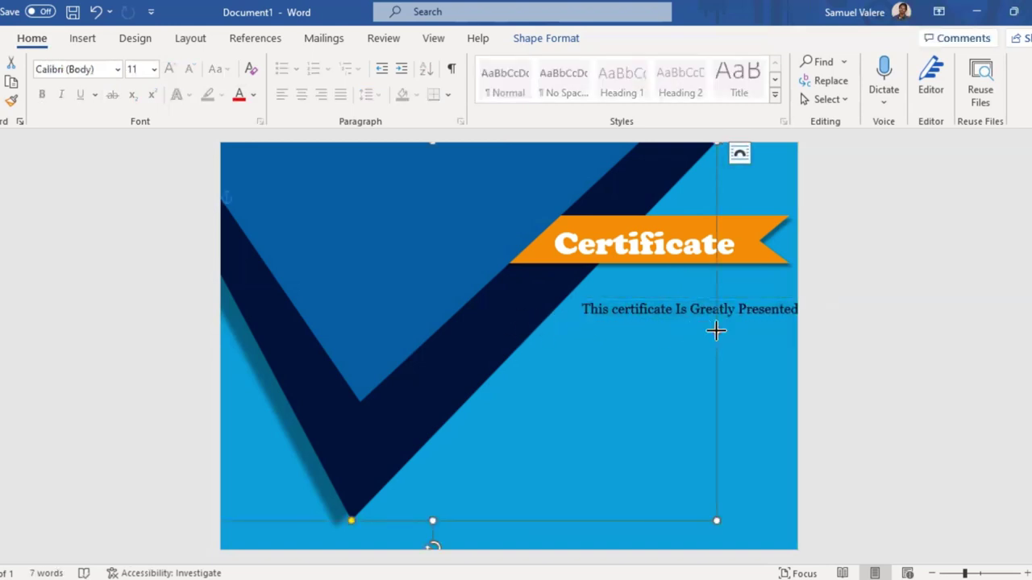
left_click_drag(716, 330, 701, 331)
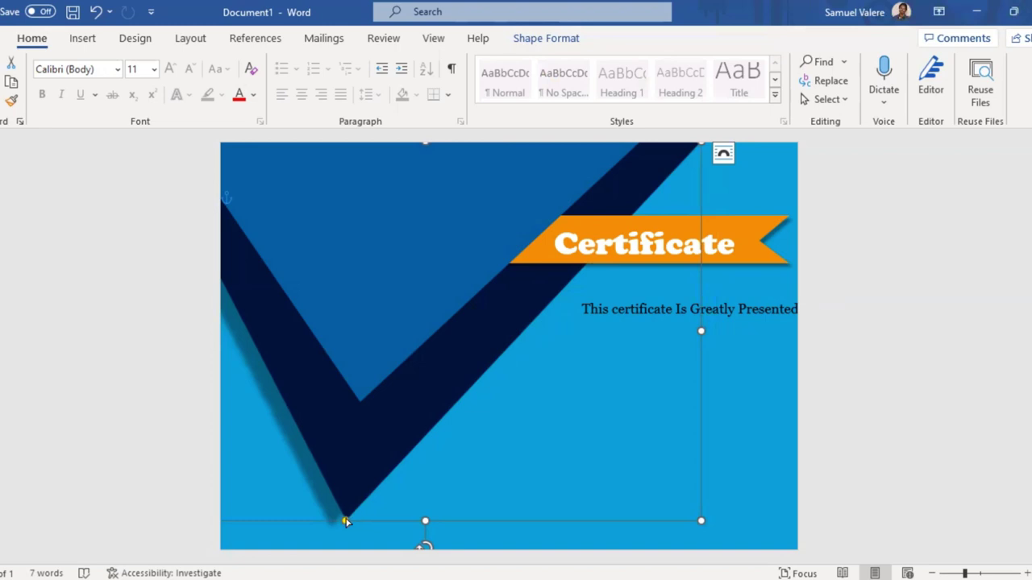
left_click_drag(345, 521, 330, 518)
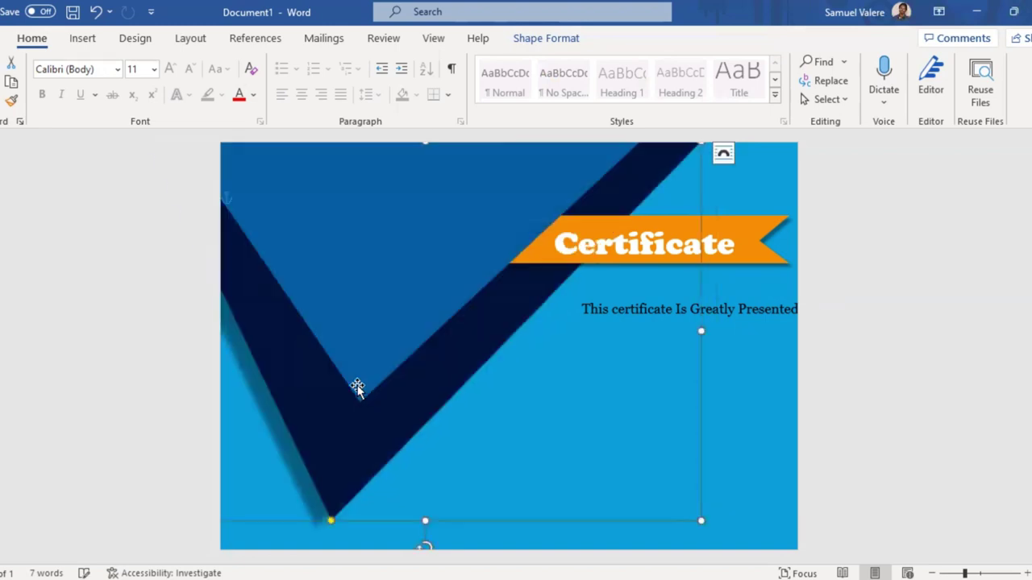
left_click(357, 386)
left_click_drag(357, 387, 348, 391)
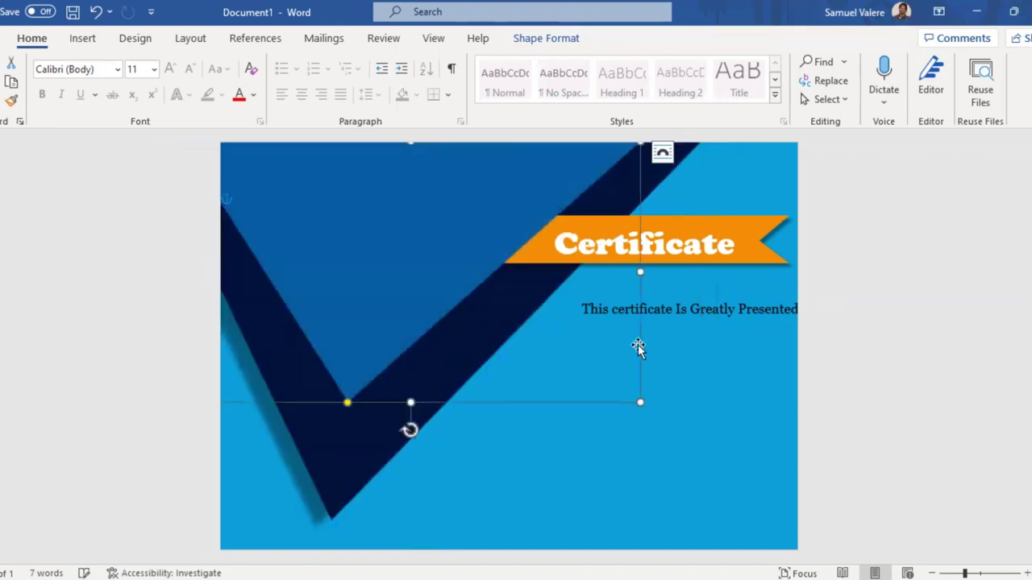
left_click(659, 325)
left_click_drag(659, 325, 628, 330)
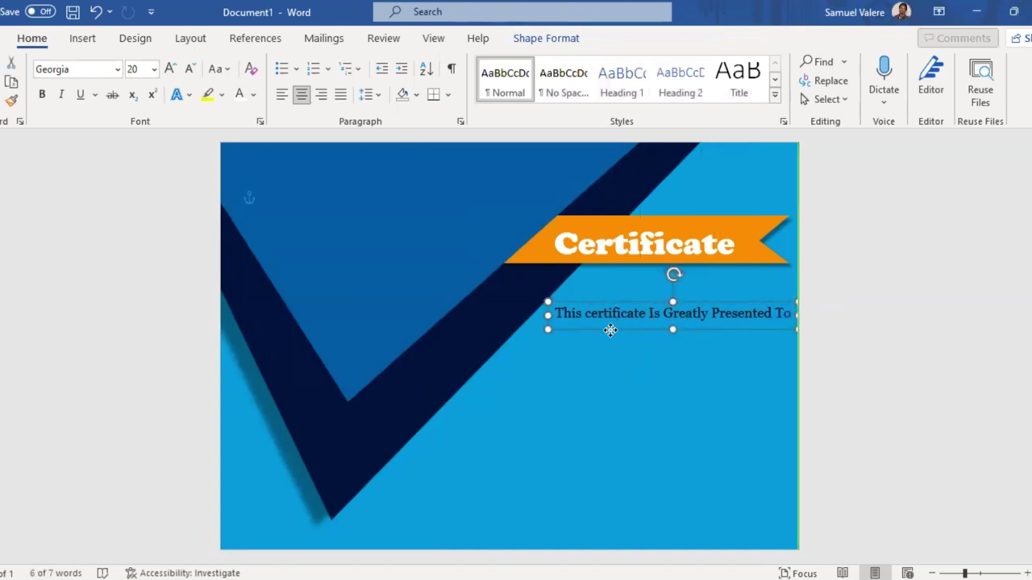
- Change the presentation line to UPPERCASE and reduce it to 16 pt
left_click(628, 314)
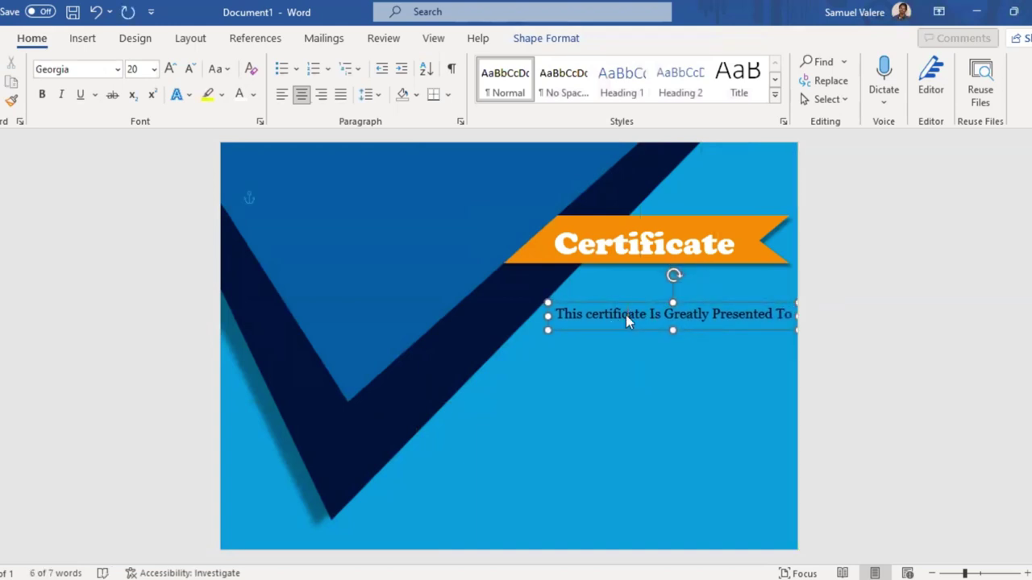
triple_click(624, 314)
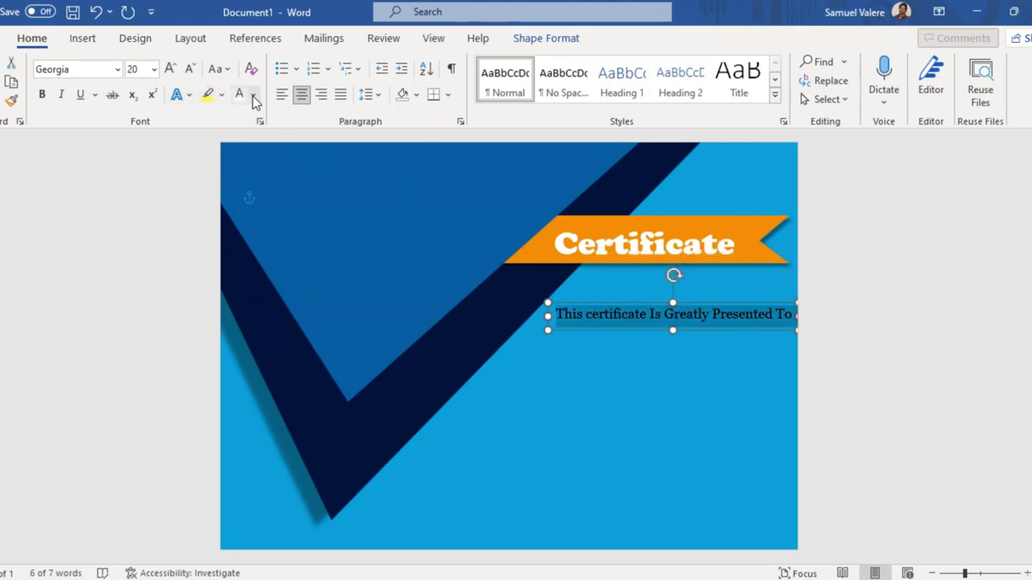
left_click(218, 70)
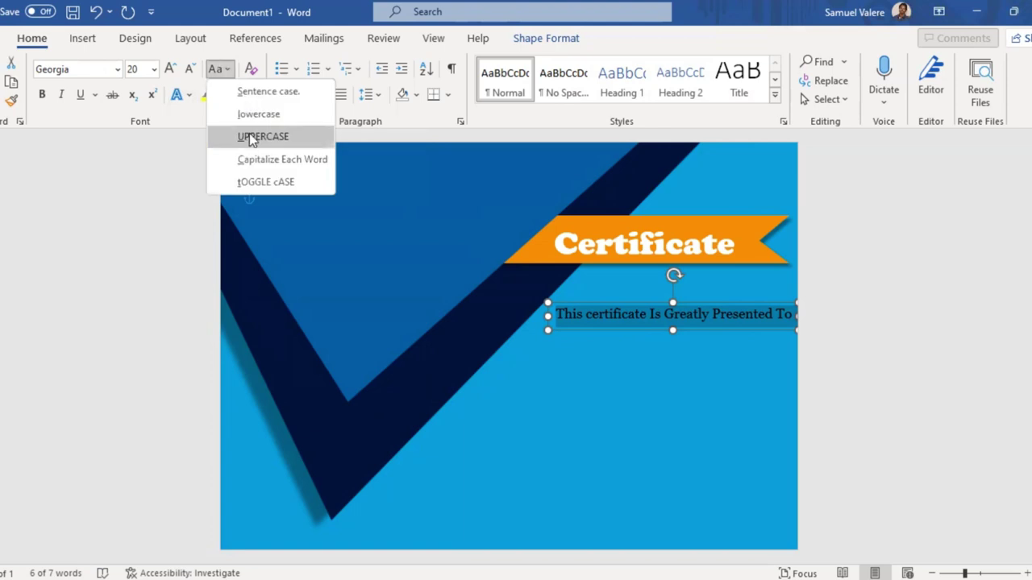
left_click(250, 139)
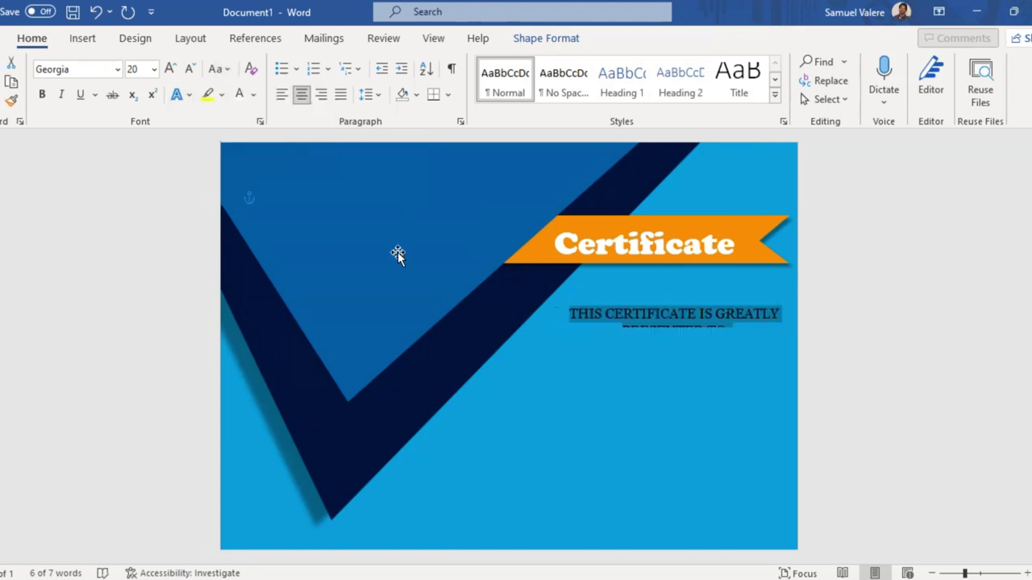
left_click(190, 71)
left_click(190, 71)
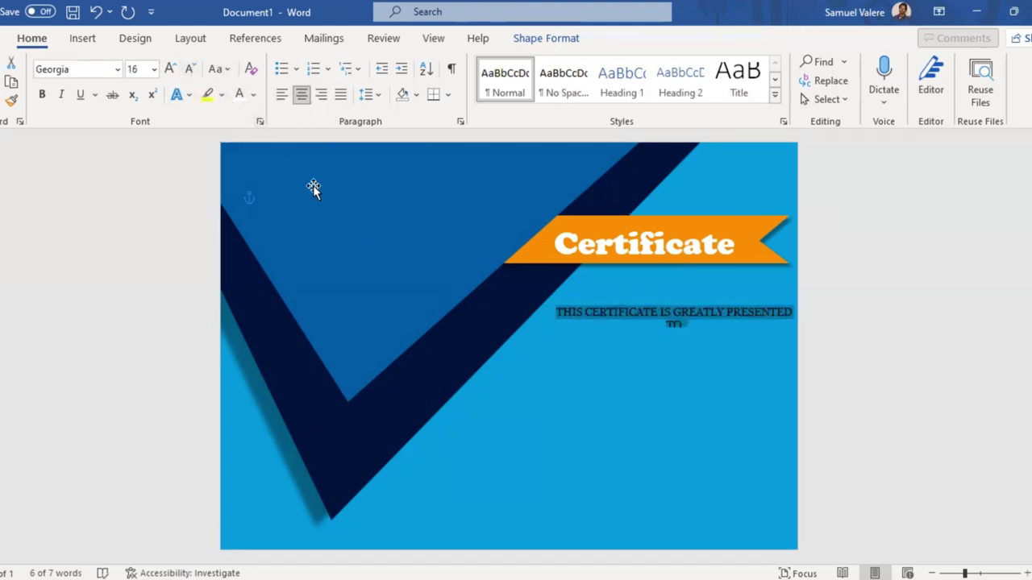
- Widen the text box so the line fits on one row and colour the text white
left_click(674, 326)
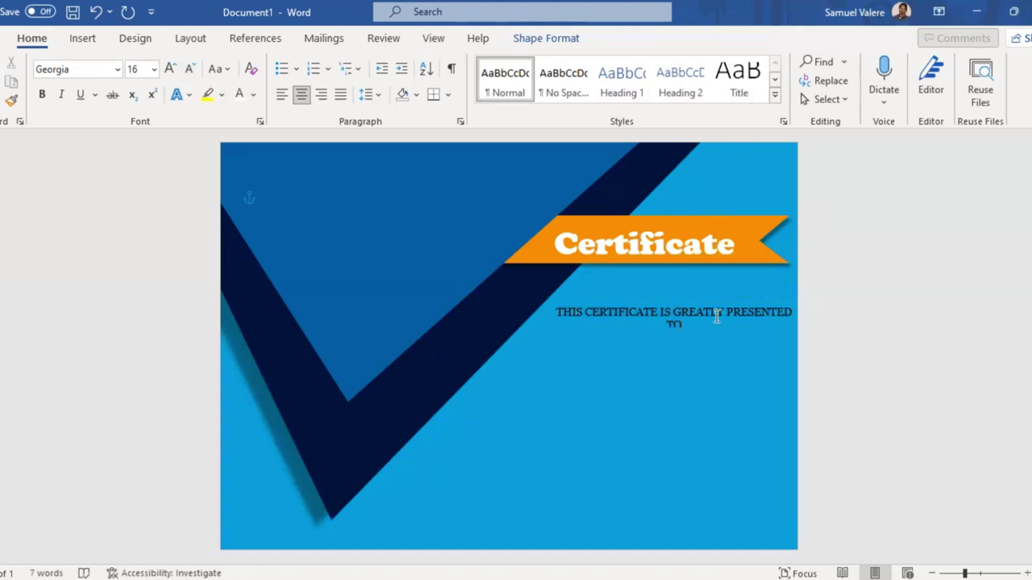
left_click(693, 312)
left_click_drag(548, 316, 525, 316)
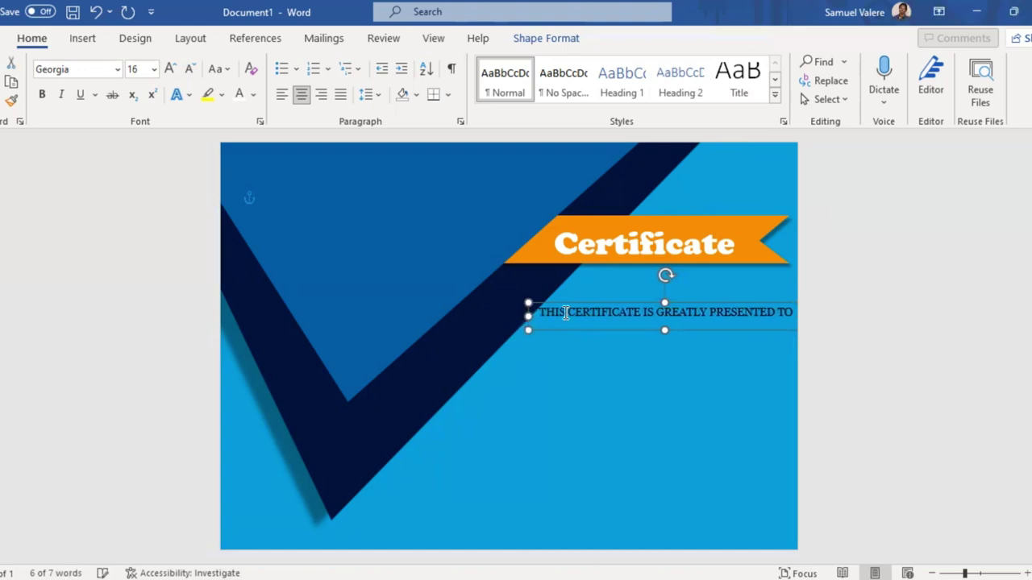
triple_click(630, 313)
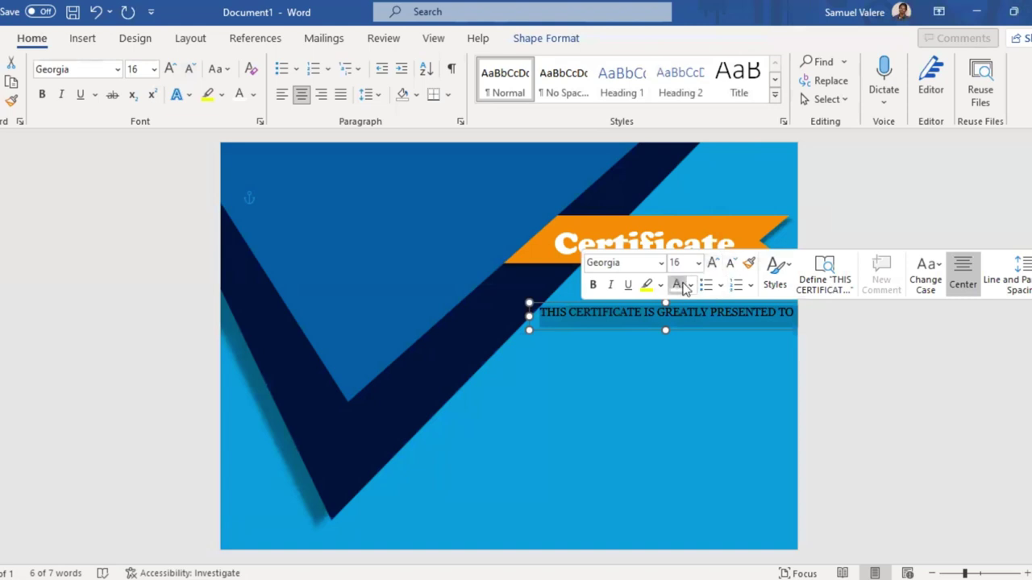
left_click(676, 284)
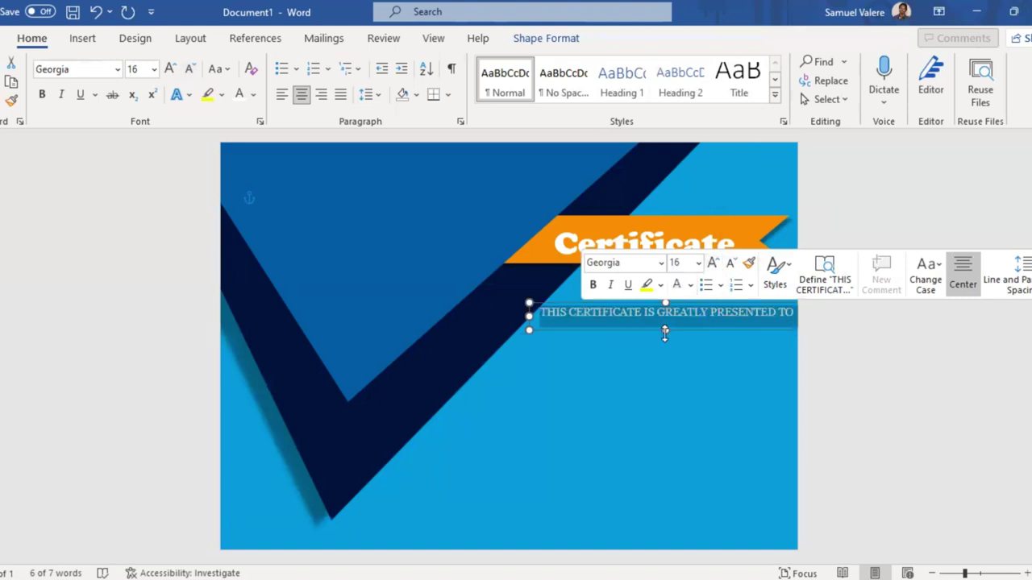
left_click_drag(666, 333, 660, 337)
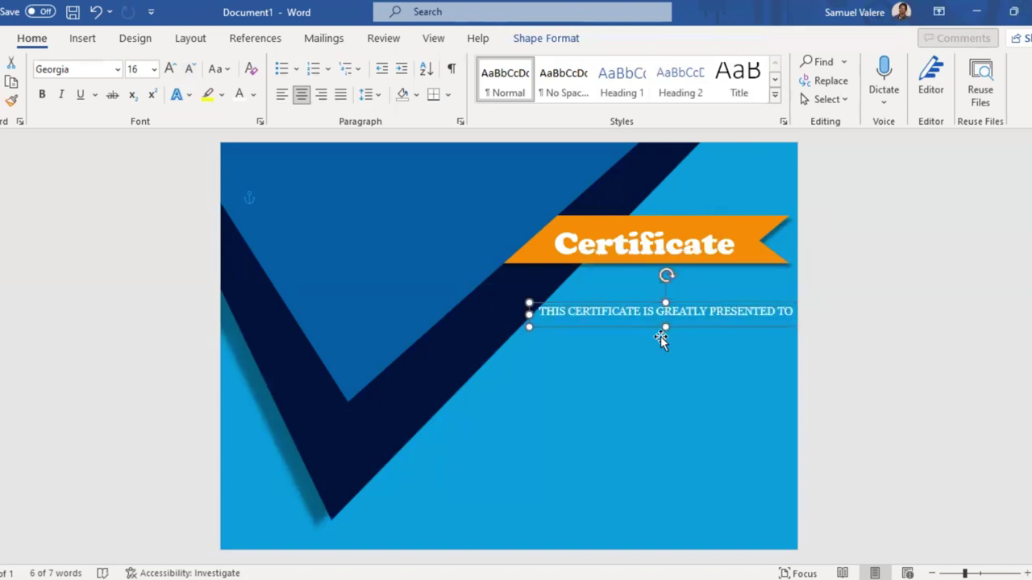
key("ctrl+z")
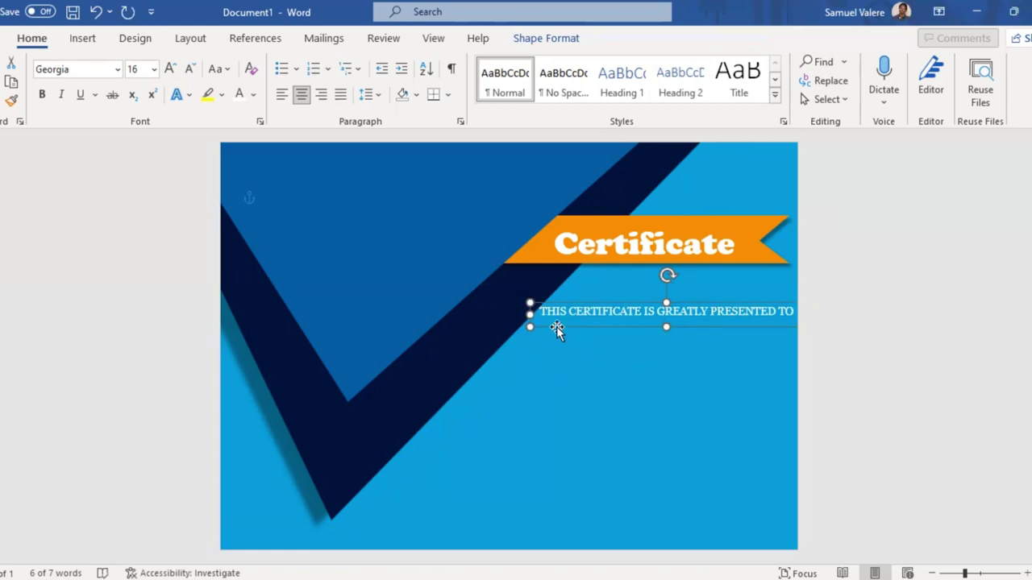
- Duplicate the presentation line below it and replace its text with the recipient's name
key("ctrl+d")
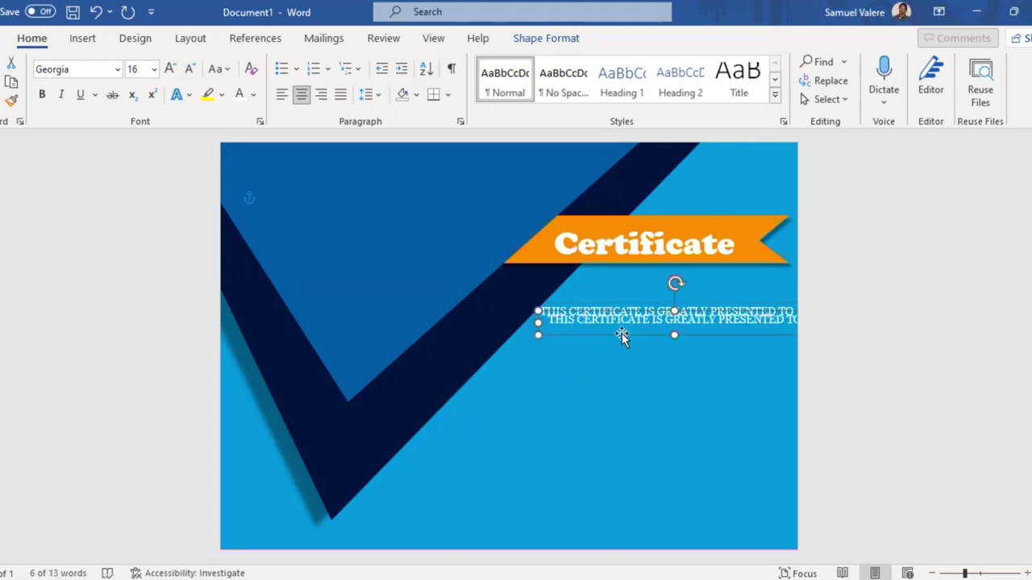
left_click_drag(623, 334, 623, 343)
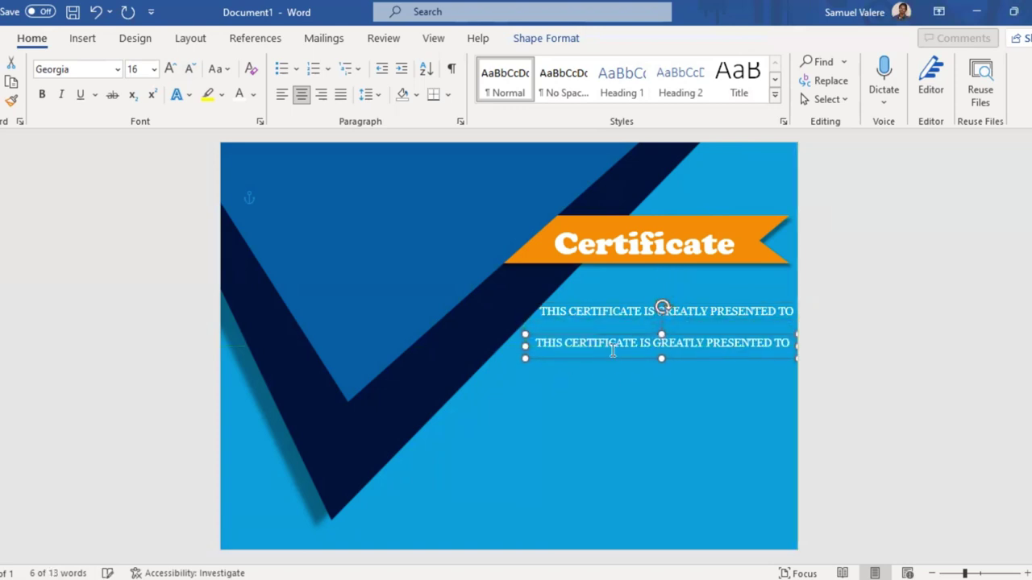
triple_click(623, 343)
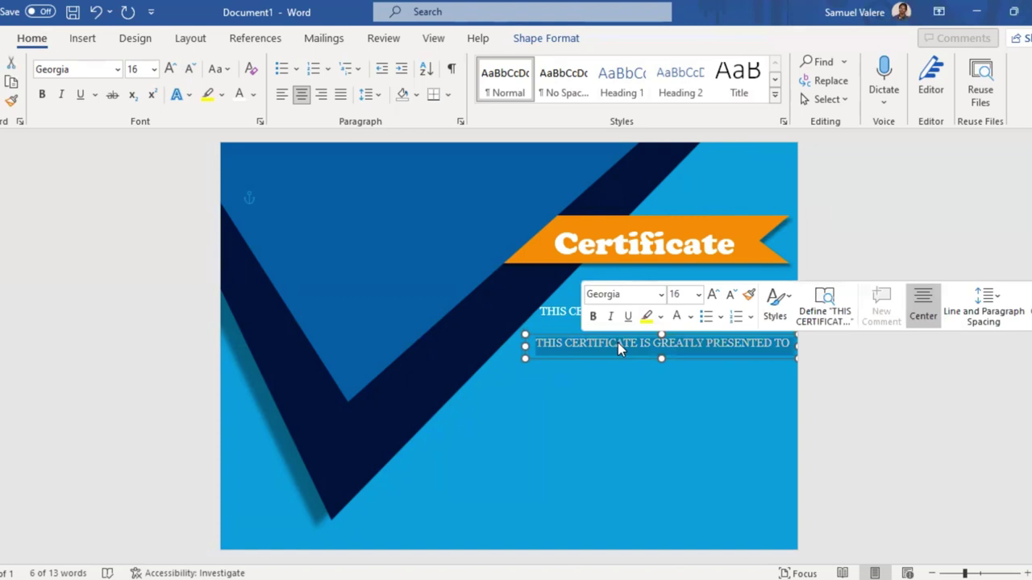
type("Ce")
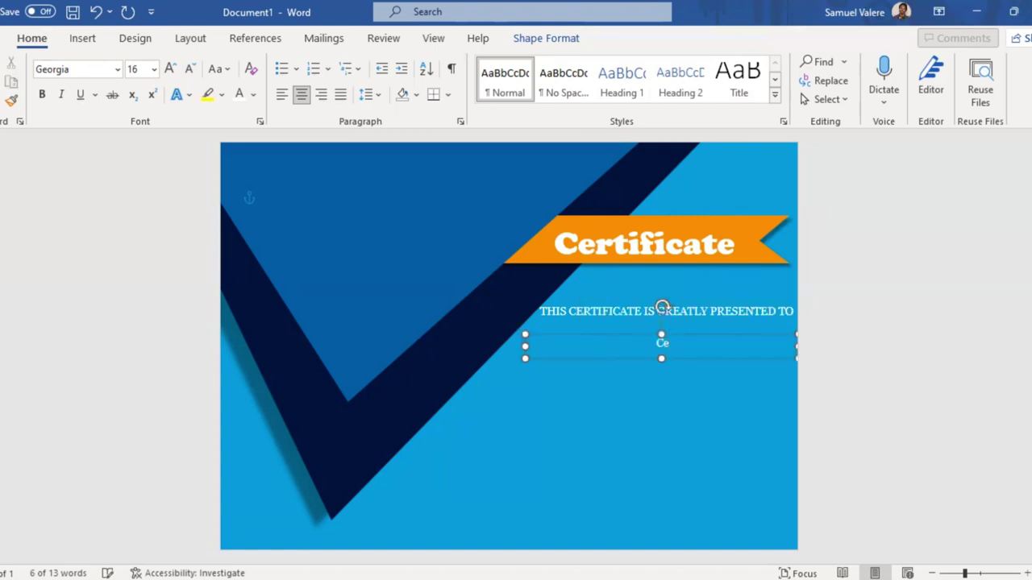
type("line Is")
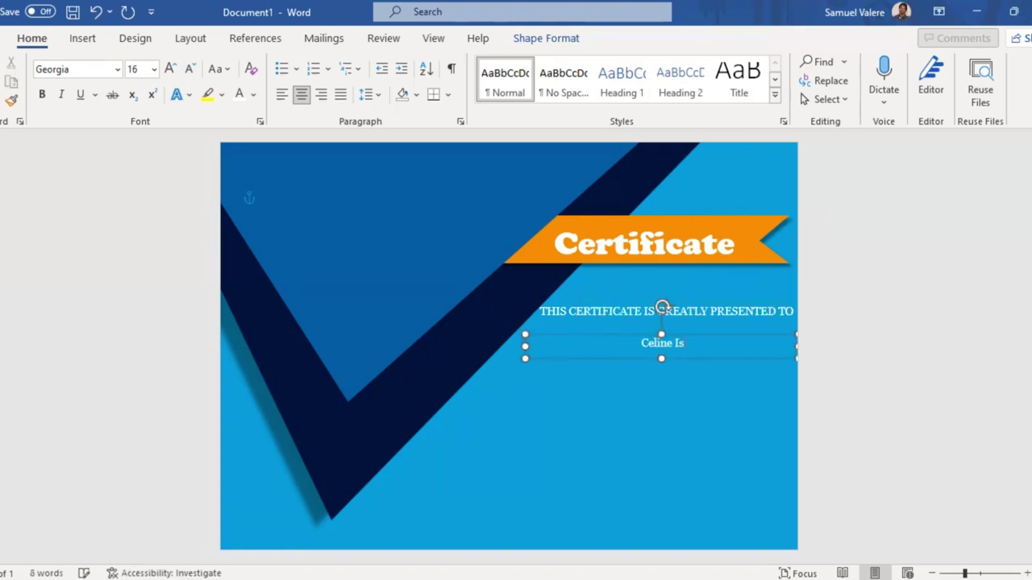
type("aac")
- Select the name and enter French Script MT in the mini toolbar's font box
triple_click(675, 345)
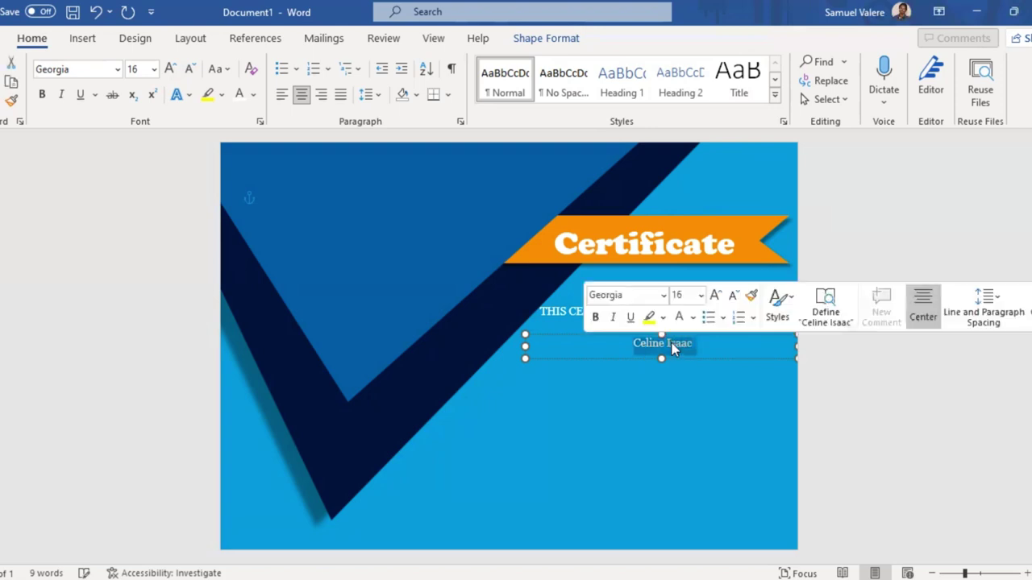
left_click(632, 298)
type("Fre")
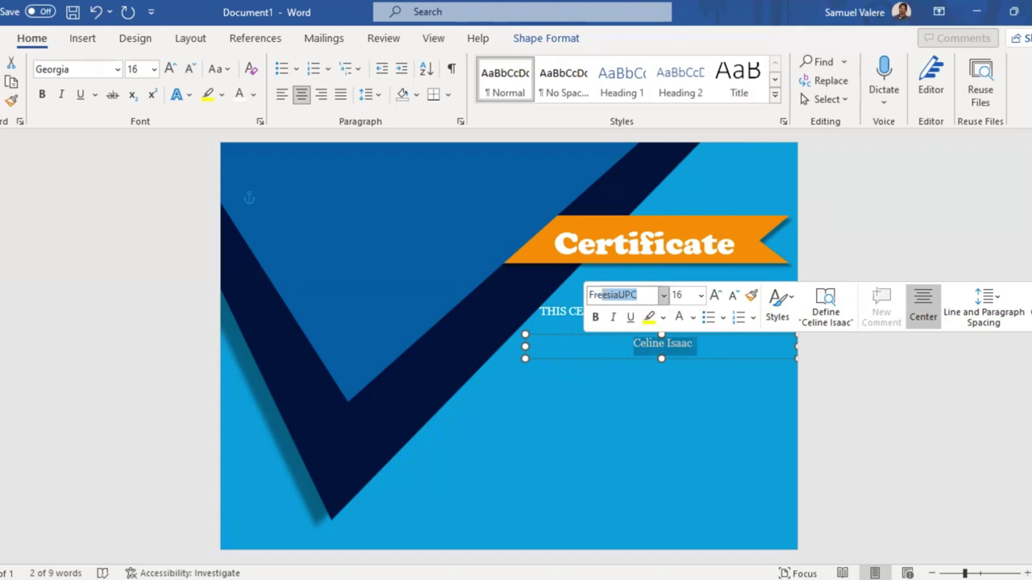
type("nch Script M")
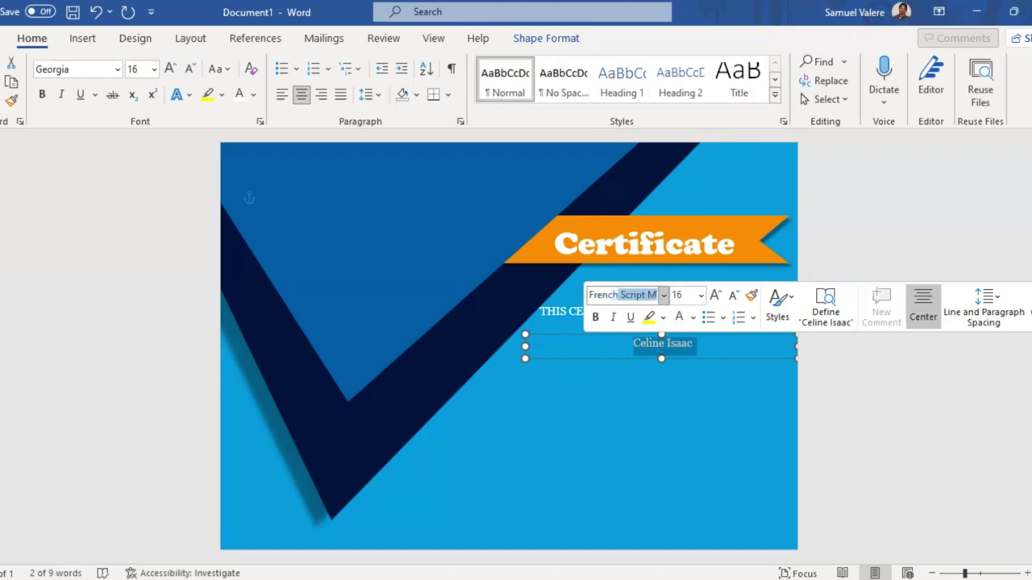
- Apply French Script MT to the name, grow it to 80 pt, and enlarge its text box
key("Return")
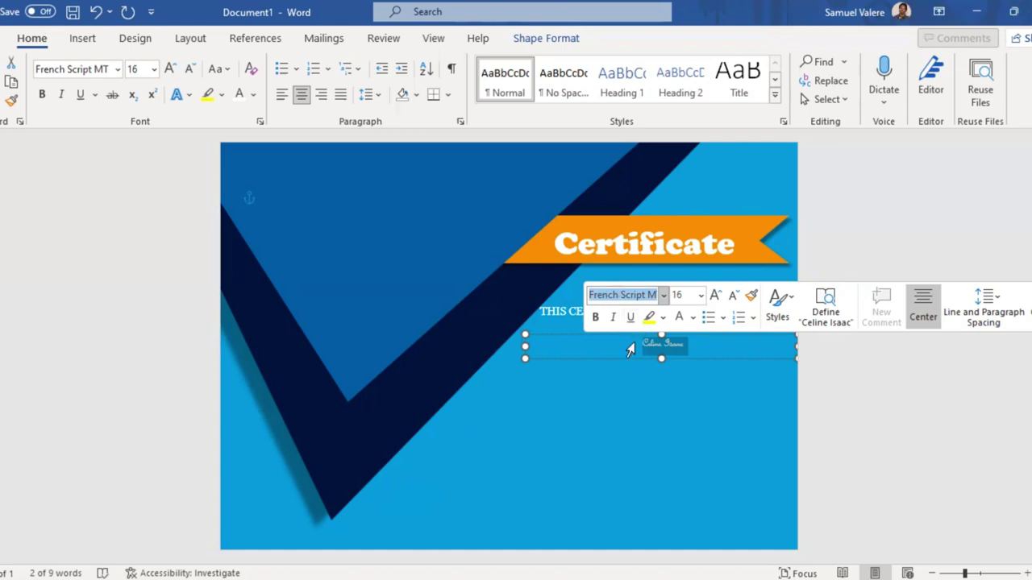
left_click(169, 71)
left_click(170, 70)
left_click(169, 70)
left_click(169, 70)
left_click(166, 70)
left_click(164, 70)
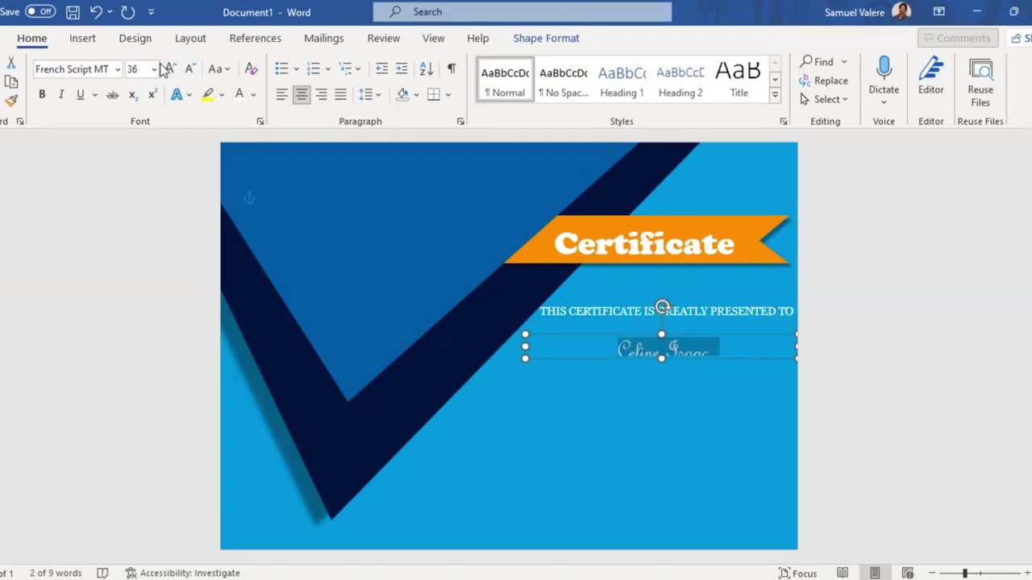
left_click(166, 69)
left_click(166, 70)
left_click(166, 70)
left_click(168, 70)
left_click(168, 70)
left_click(168, 70)
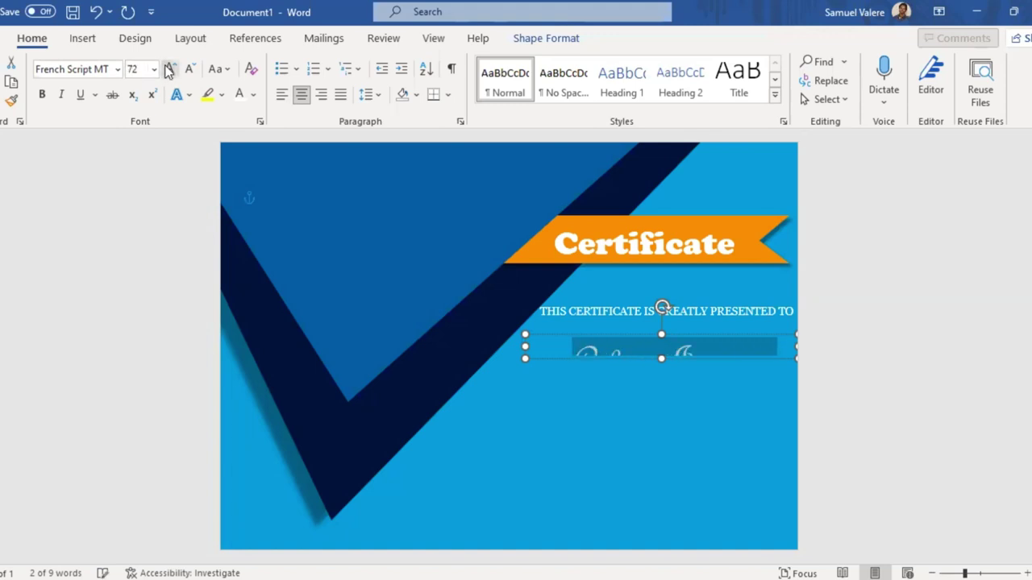
left_click(168, 70)
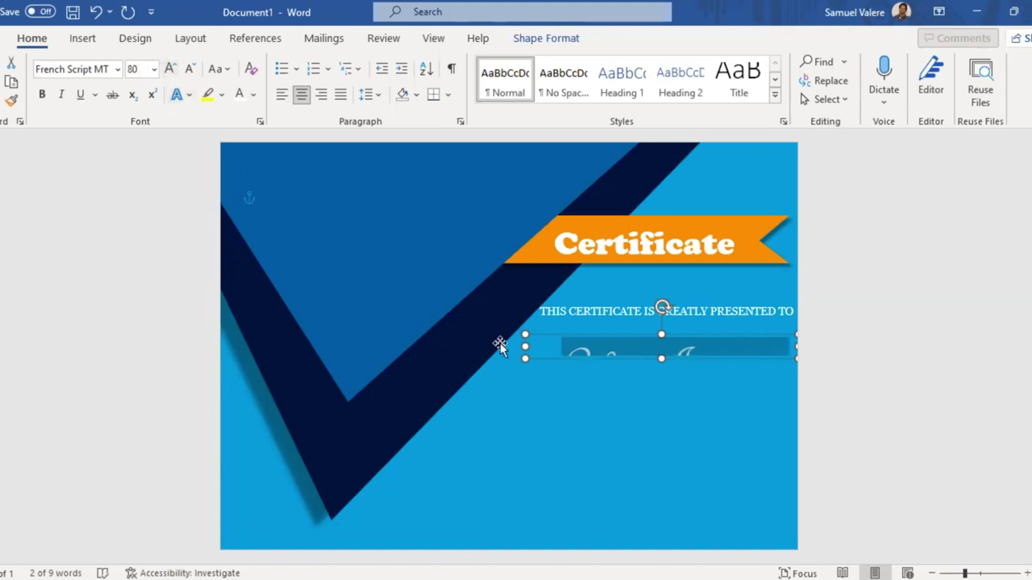
left_click_drag(525, 358, 471, 402)
- Grow the name further to 110 pt and make its text box taller
triple_click(563, 369)
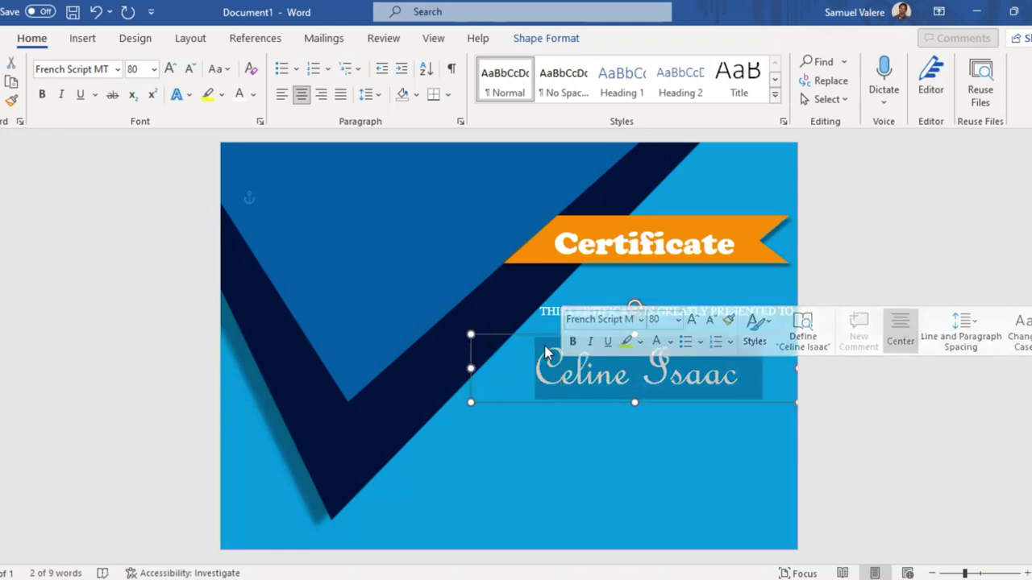
left_click(169, 70)
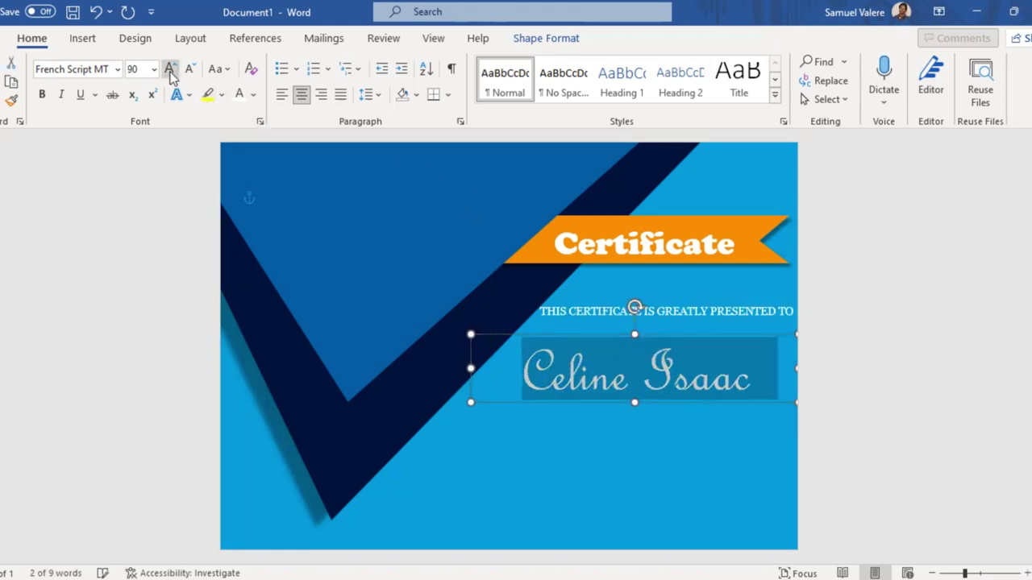
left_click(170, 69)
left_click(169, 69)
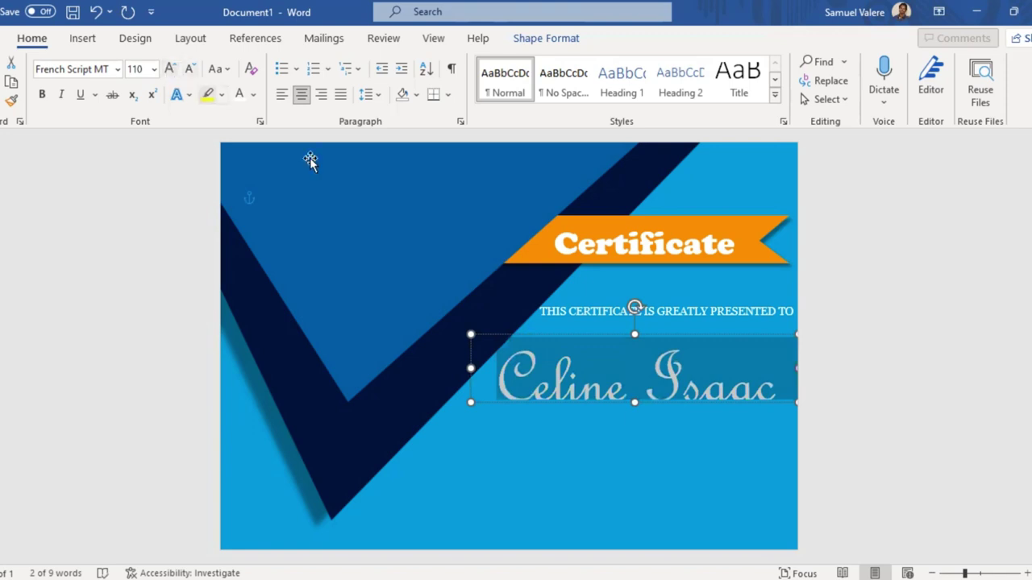
left_click_drag(636, 404, 645, 412)
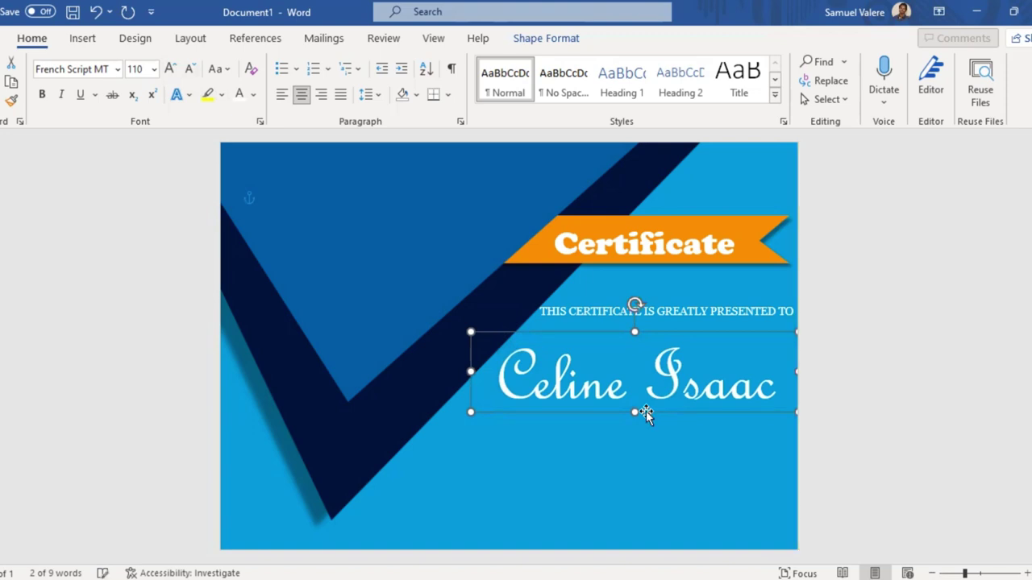
left_click(695, 312)
- Duplicate the presentation line box below the recipient's name and clear its text
left_click(681, 306)
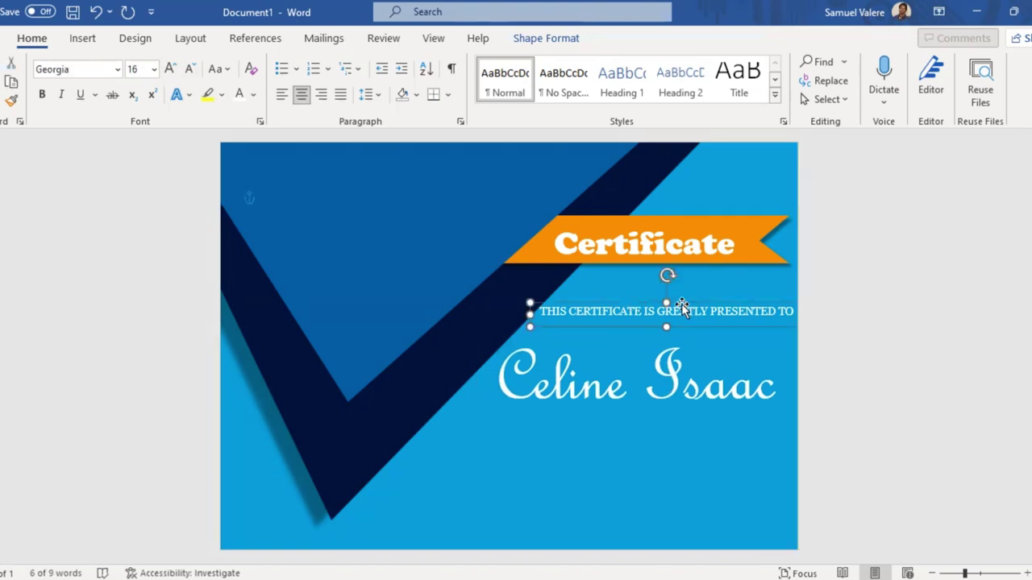
key("ctrl+d")
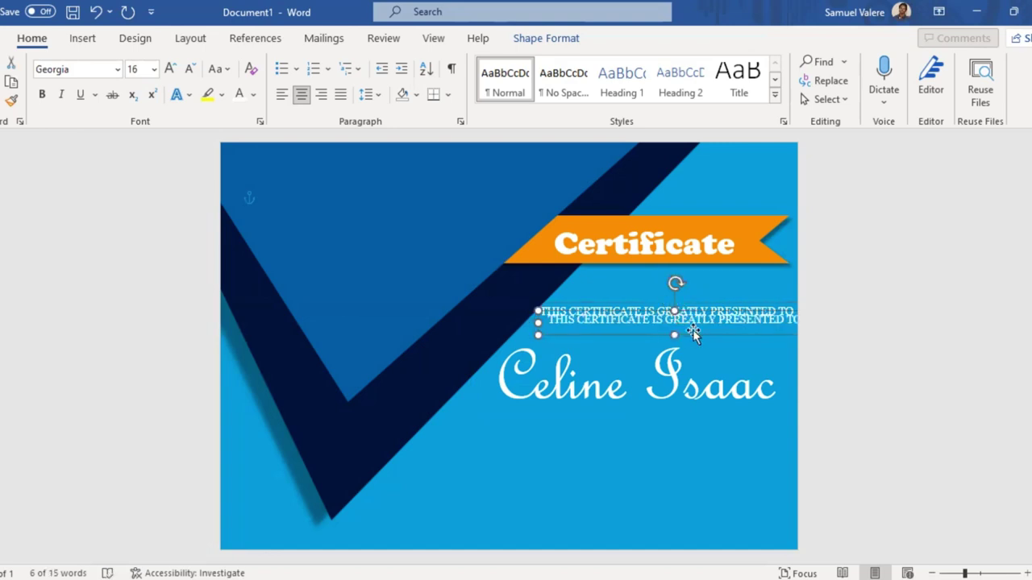
left_click_drag(693, 348, 659, 444)
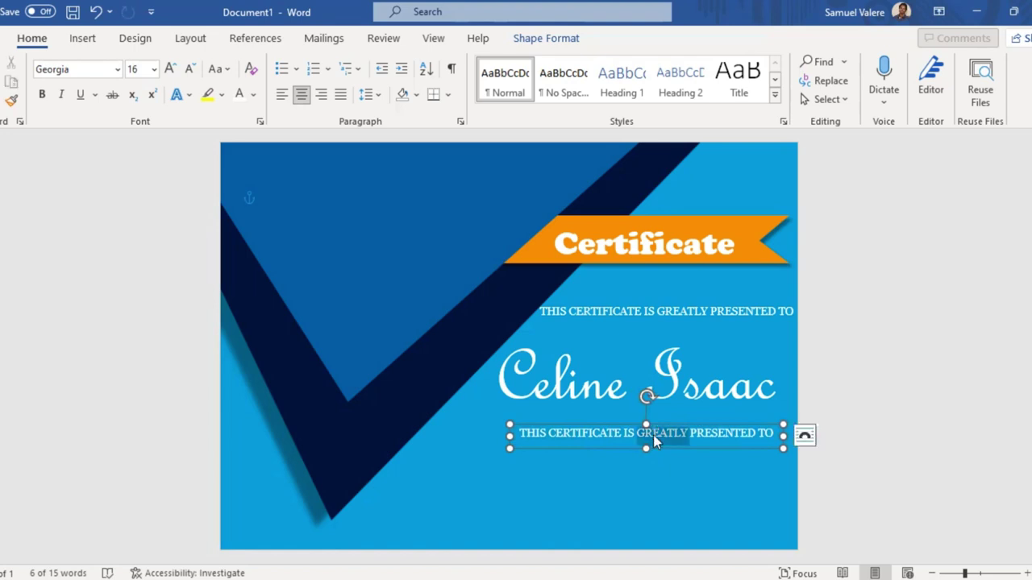
triple_click(653, 434)
left_click(730, 386)
left_click(729, 386)
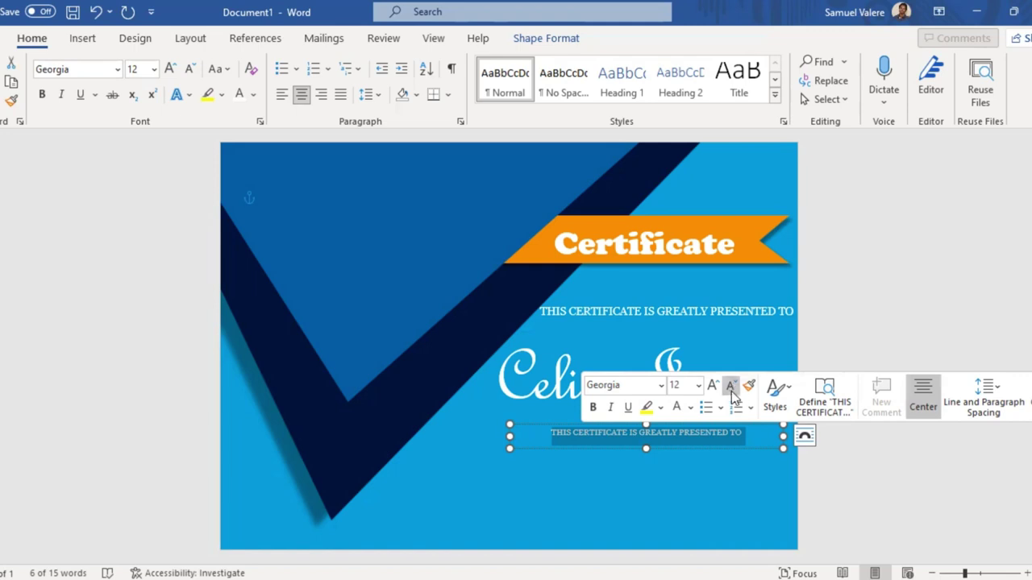
left_click(731, 388)
left_click(712, 390)
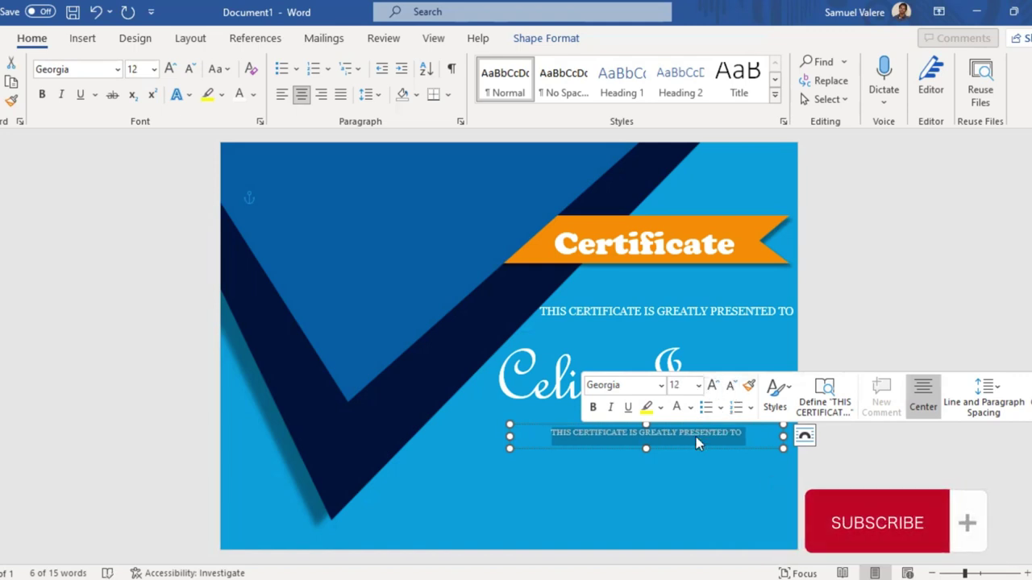
key("Delete")
key("BackSpace")
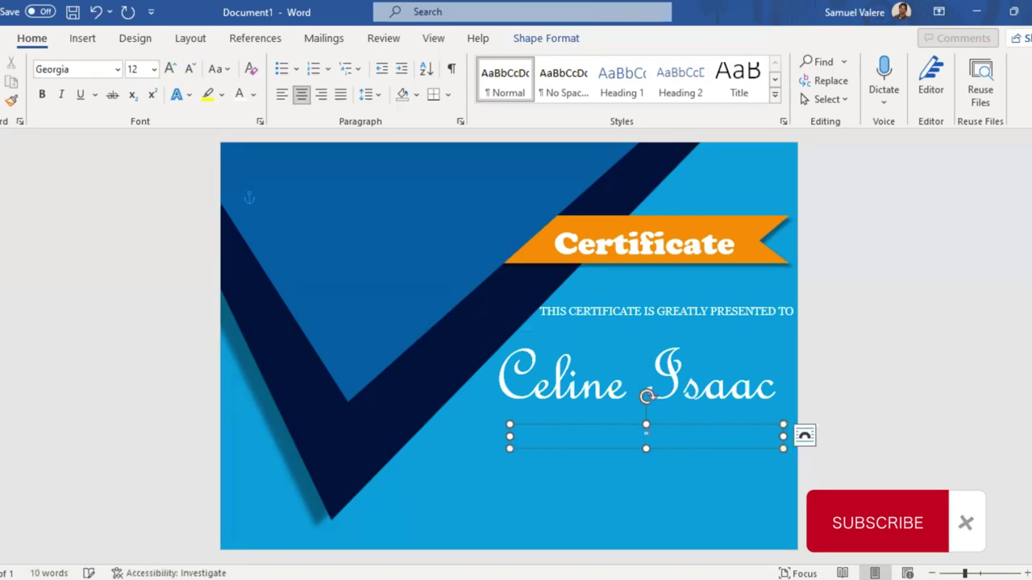
- Fill the box with placeholder text using =Lorem() and set it to 16 pt
type("=Lorem")
type("(")
key("Return")
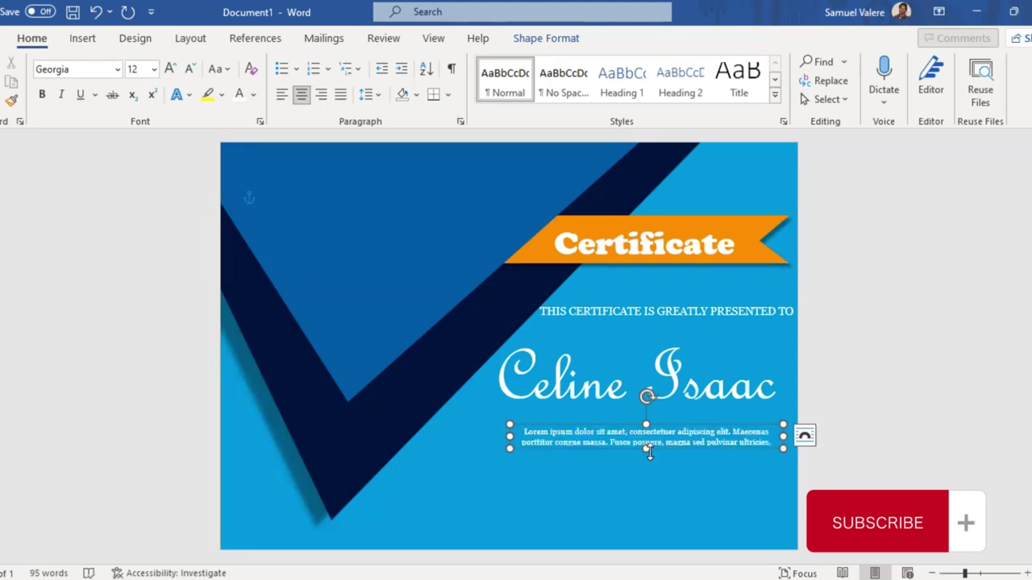
left_click_drag(645, 454, 645, 473)
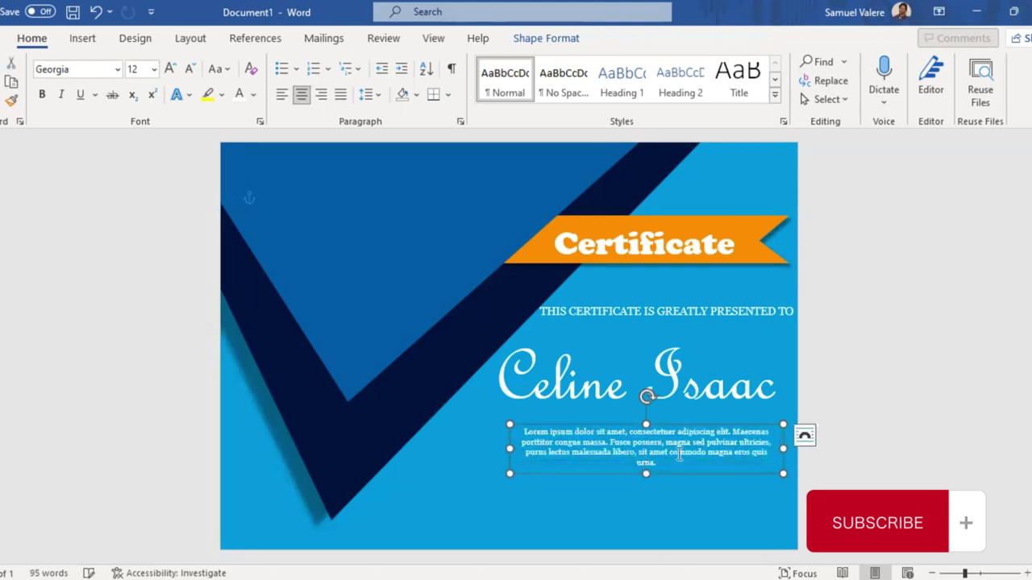
left_click(574, 442)
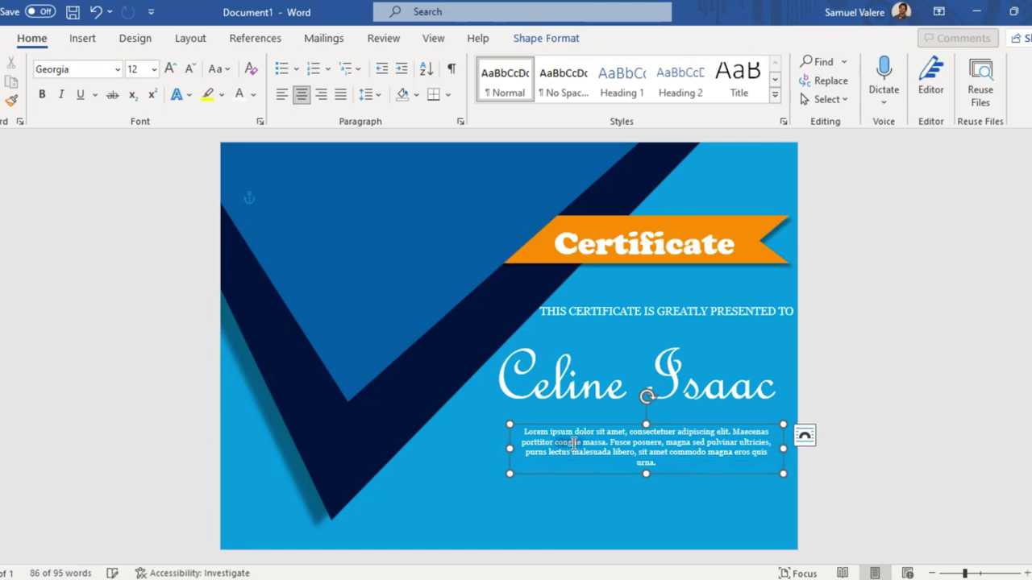
key("ctrl+a")
left_click(704, 395)
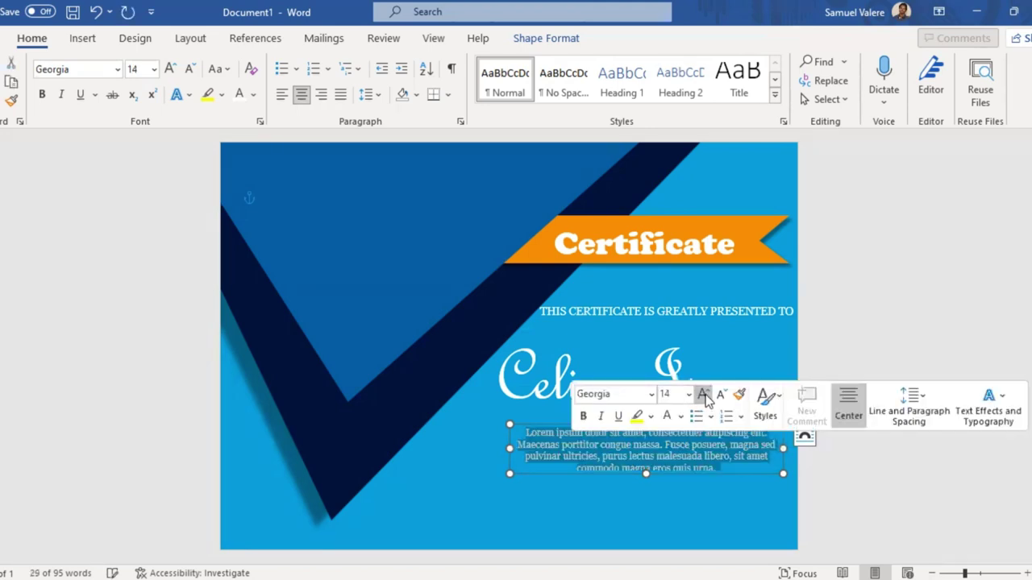
left_click(703, 395)
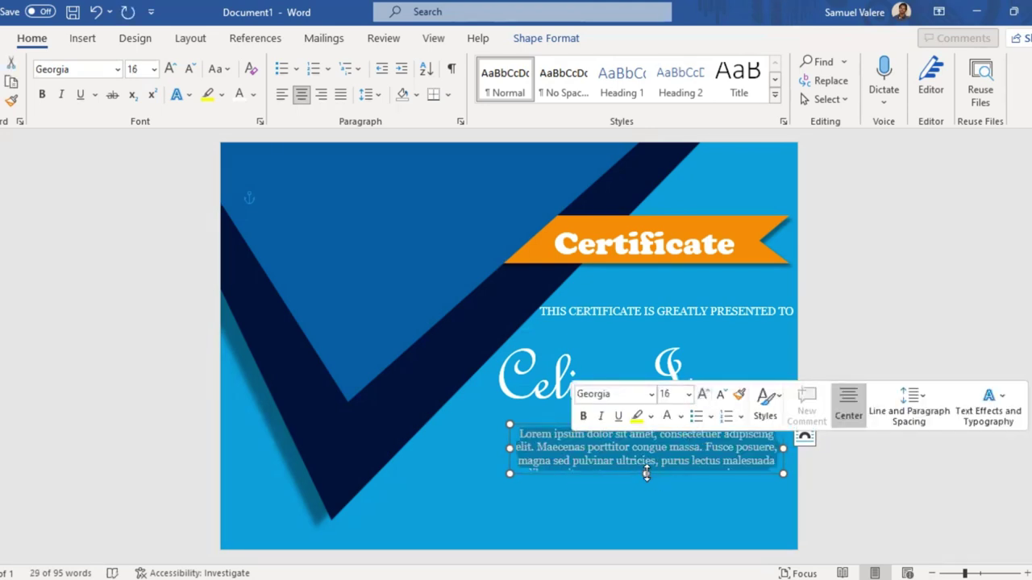
- Enlarge the lorem ipsum box and position it directly under the name
mouse_move(646, 474)
left_mouse_down()
mouse_move(643, 501)
mouse_move(645, 488)
left_mouse_up()
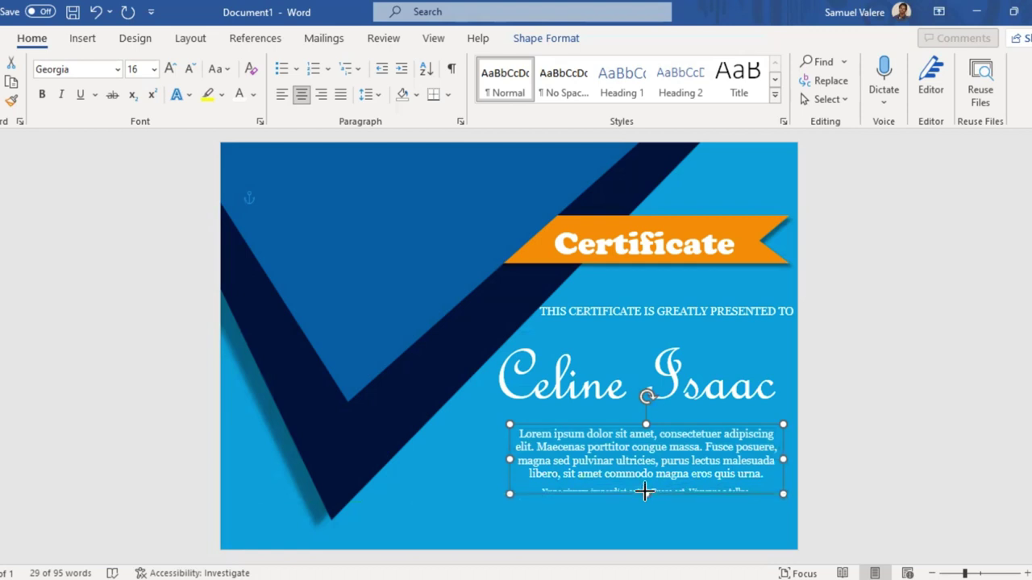
left_click_drag(507, 456, 460, 455)
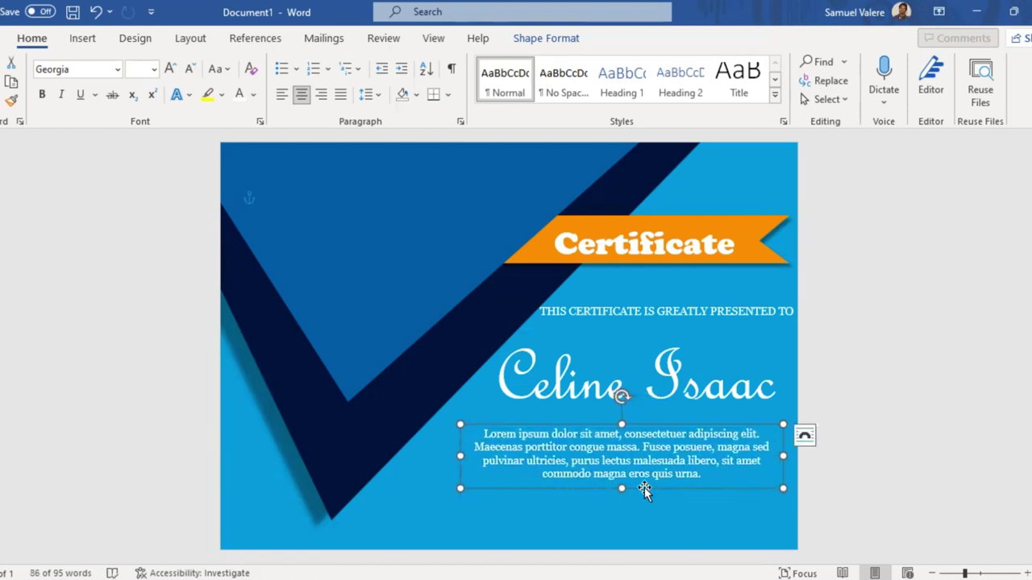
left_click_drag(644, 489, 667, 475)
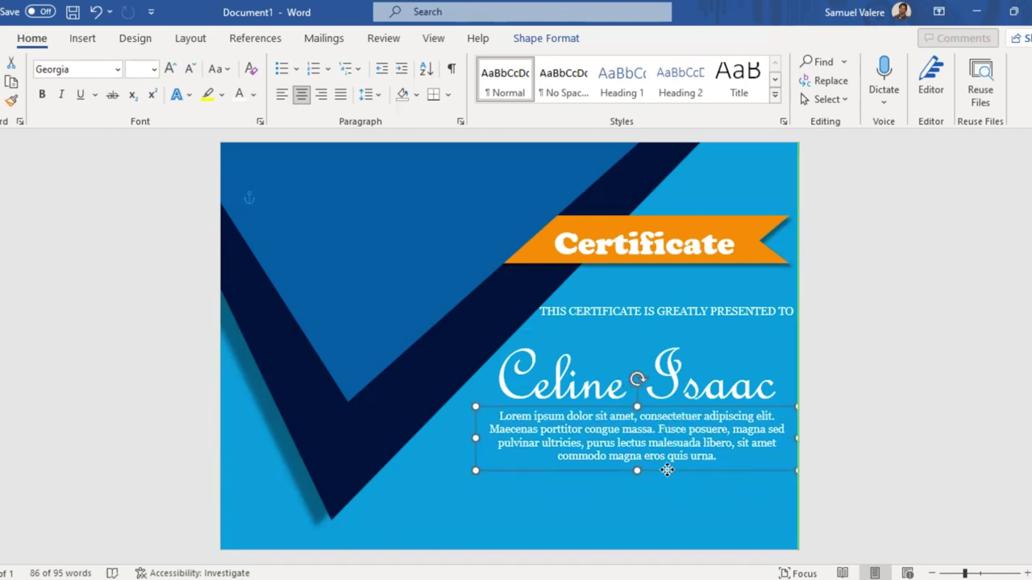
left_click_drag(667, 475, 668, 476)
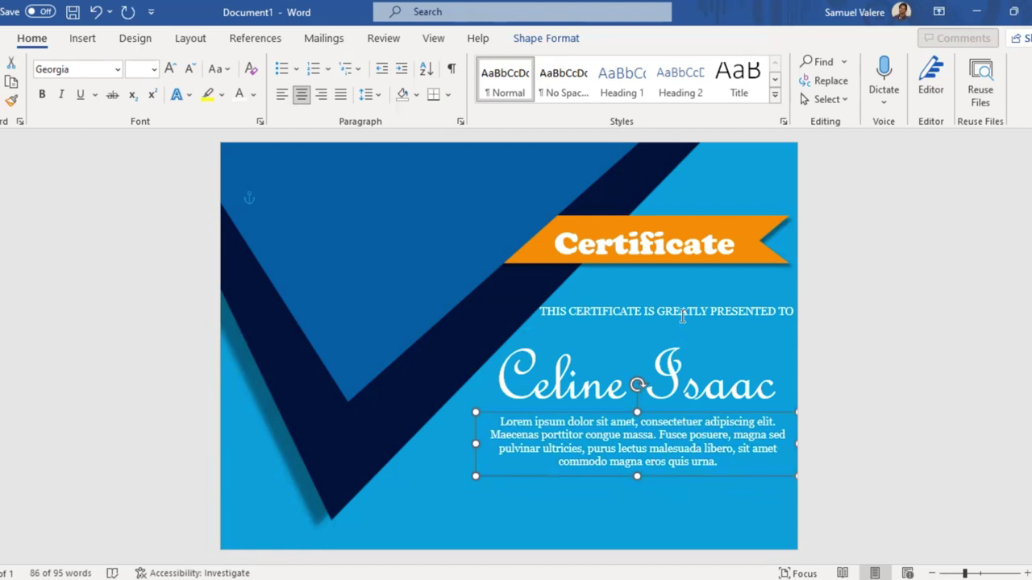
- Move the presentation line slightly down
left_click(683, 326)
left_click_drag(684, 328, 682, 340)
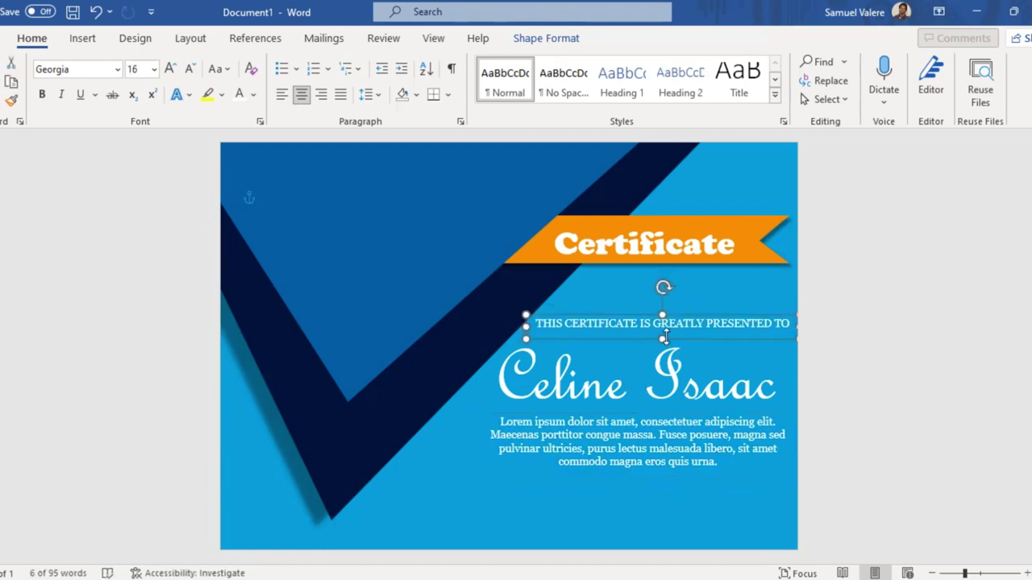
left_click(84, 38)
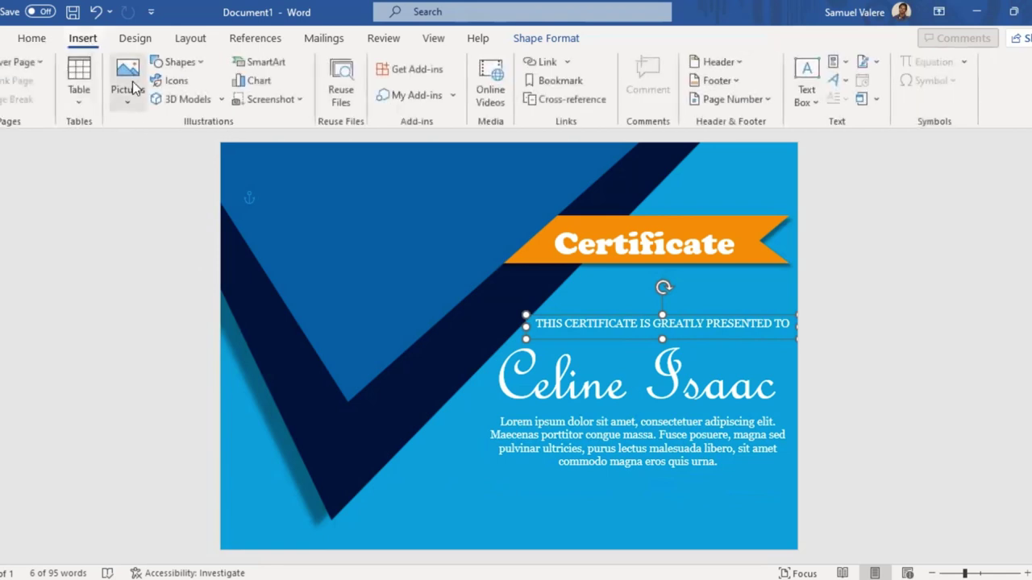
- Draw a small text box below the paragraph containing the word 'Signature'
left_click(176, 62)
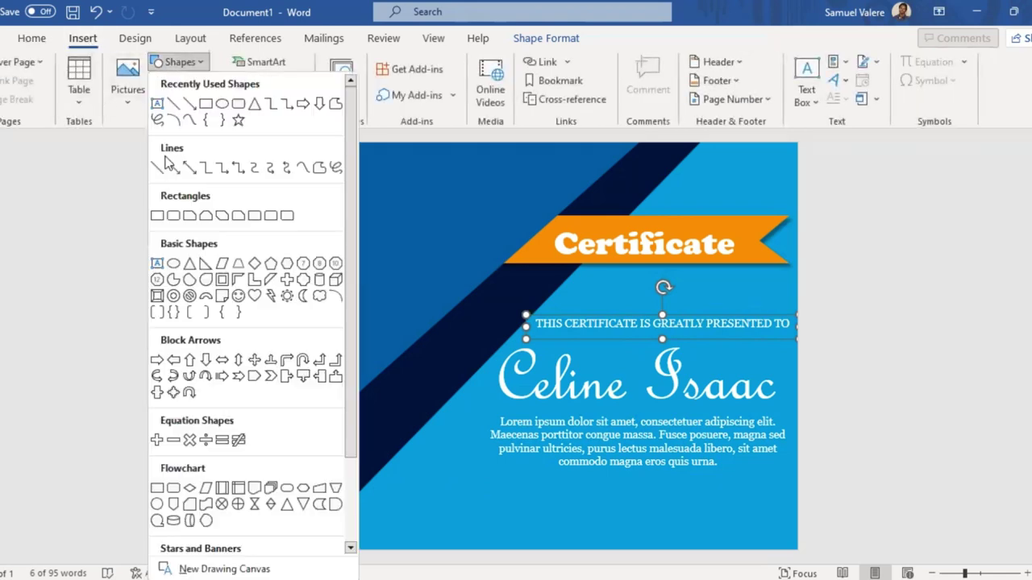
left_click(158, 104)
mouse_move(461, 499)
left_mouse_down()
mouse_move(514, 499)
mouse_move(542, 512)
left_mouse_up()
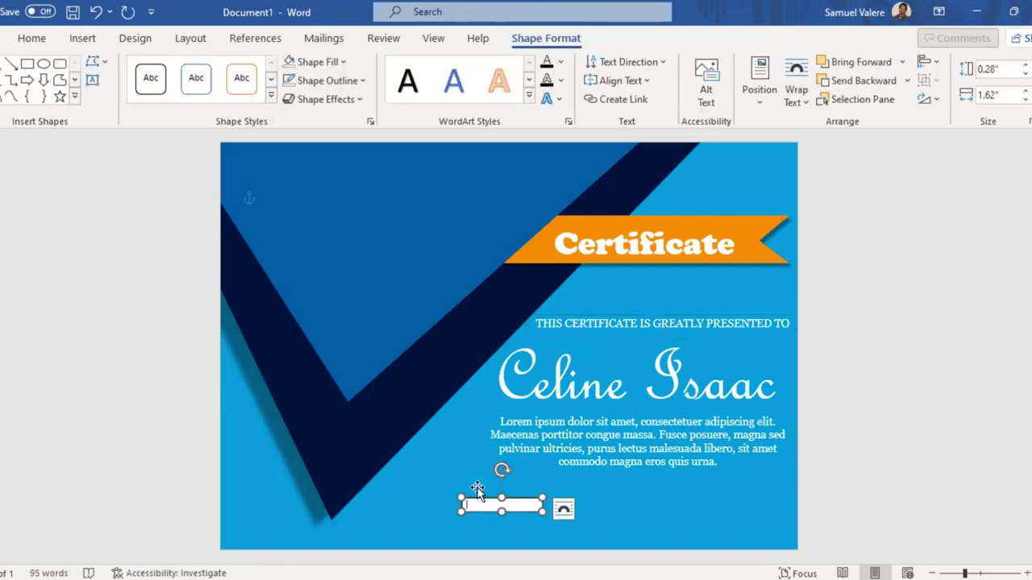
type("Signatu")
type("re")
double_click(479, 505)
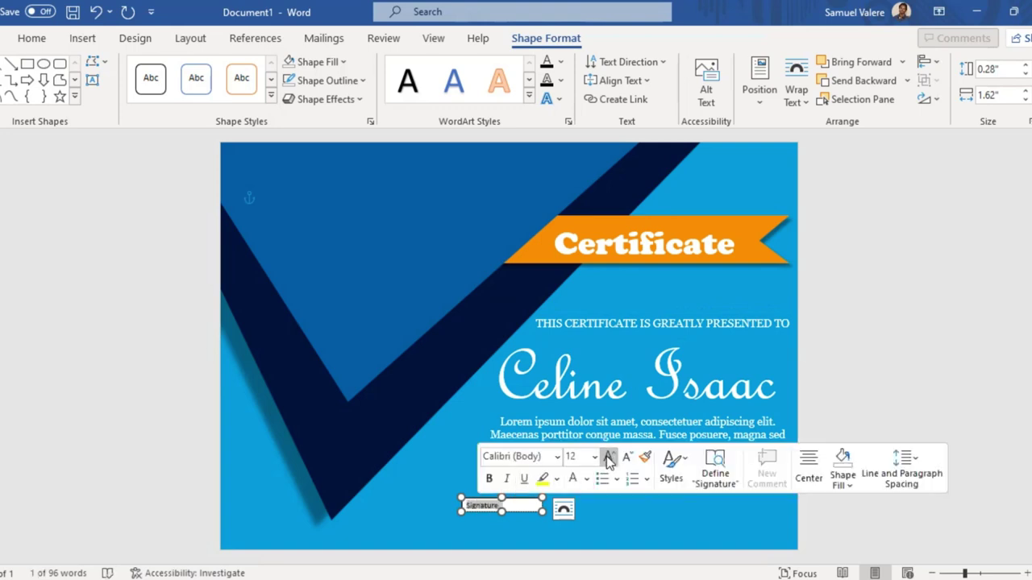
left_click(609, 457)
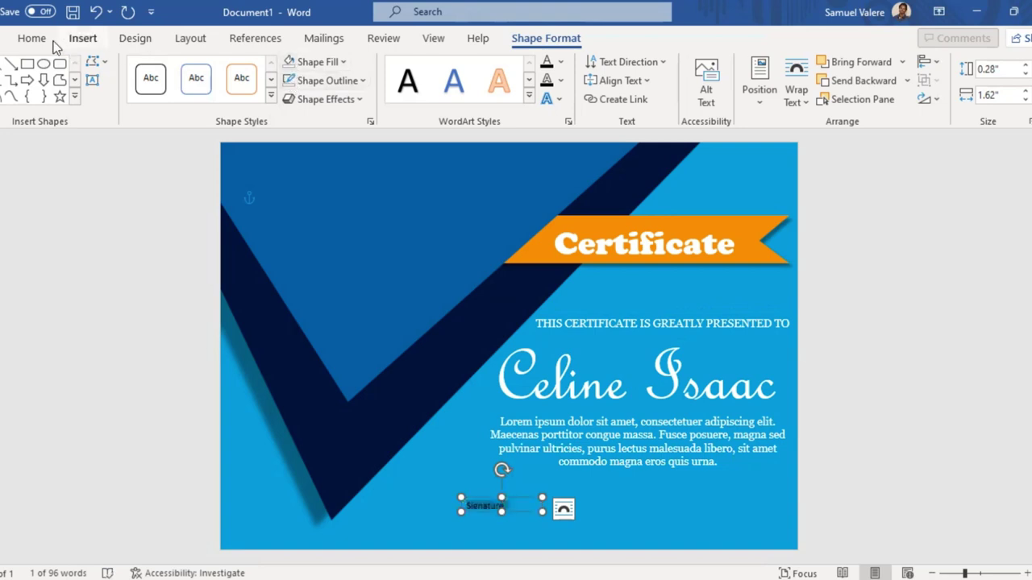
- Format the Signature label as centred, white, uppercase Georgia and move it lower
left_click(36, 38)
left_click(77, 69)
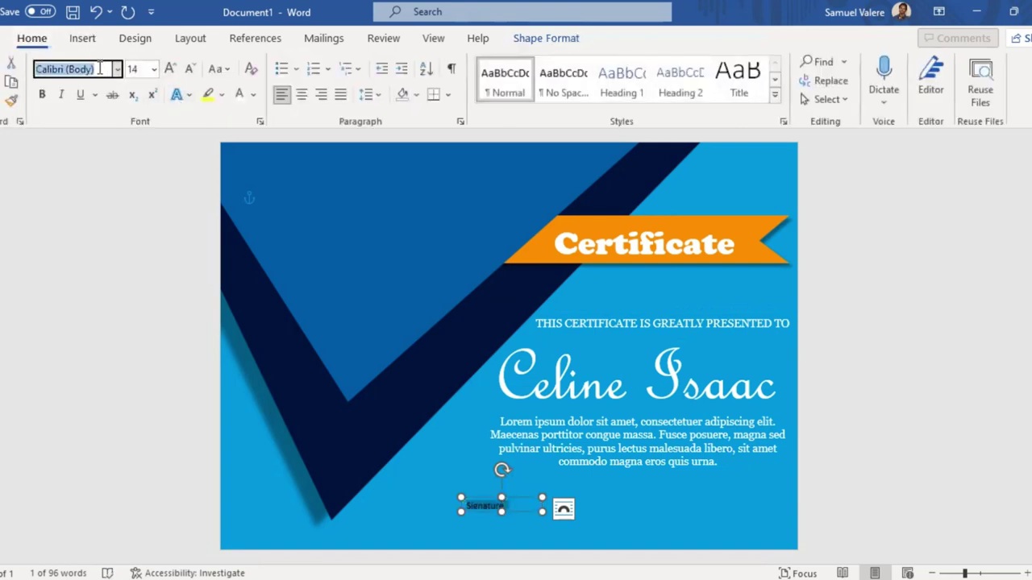
type("Georgia")
key("Return")
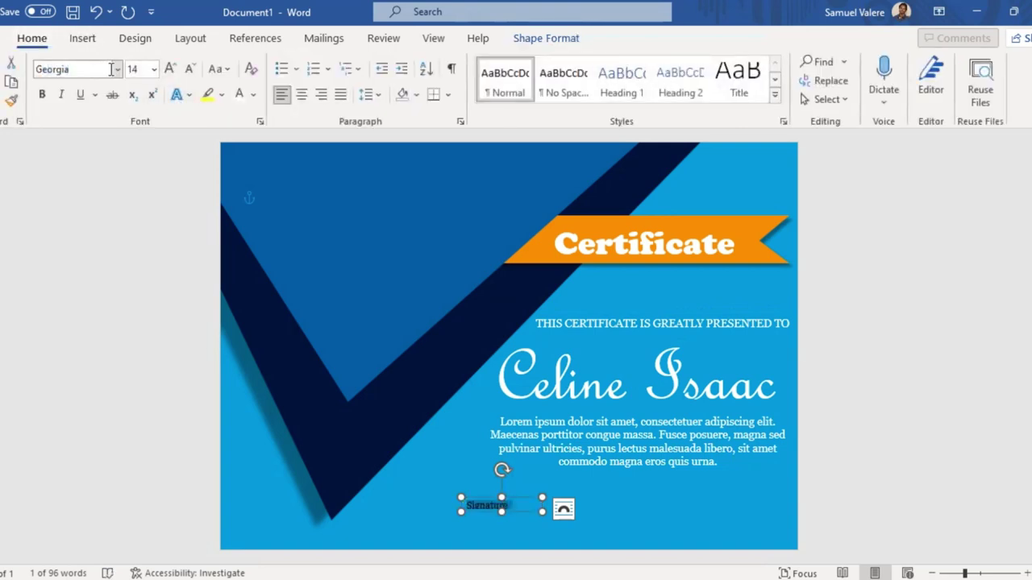
left_click(301, 95)
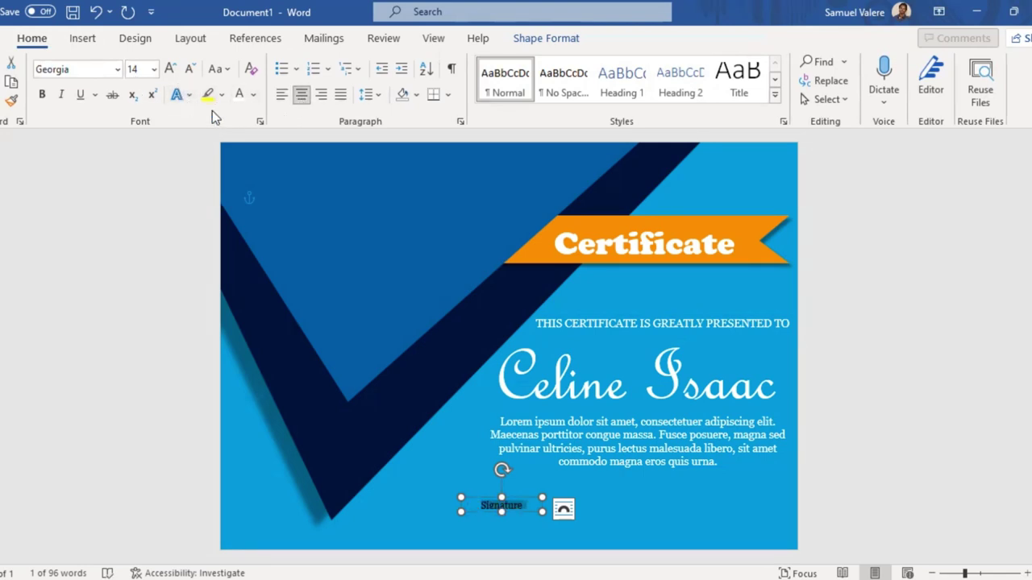
left_click(239, 96)
left_click(229, 73)
left_click(246, 135)
left_click_drag(516, 514, 510, 539)
- Duplicate the SIGNATURE label and shift the copy to the bottom right, level with the first
key("ctrl+d")
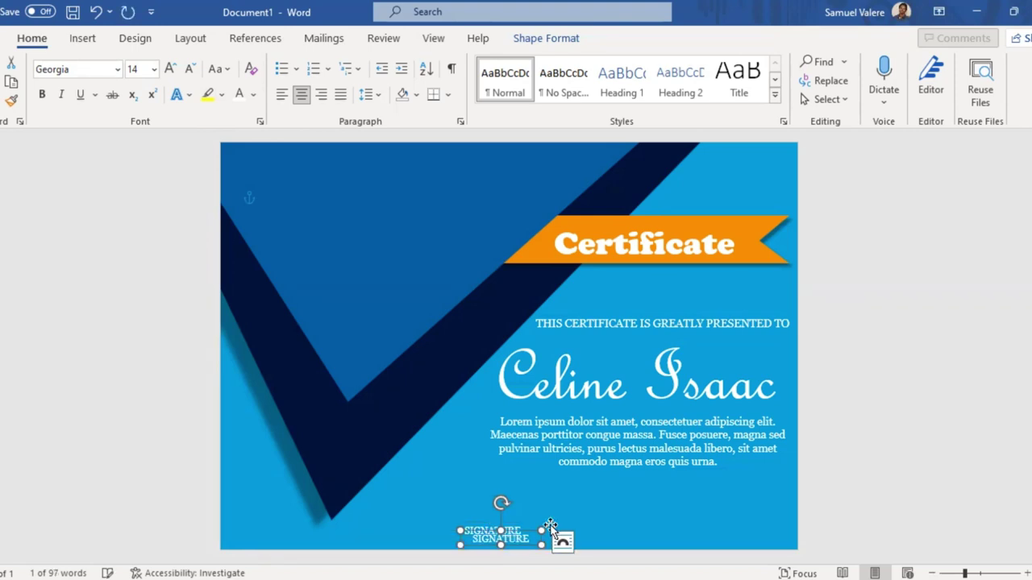
key("Up")
key("Up")
key("Up")
key("Up")
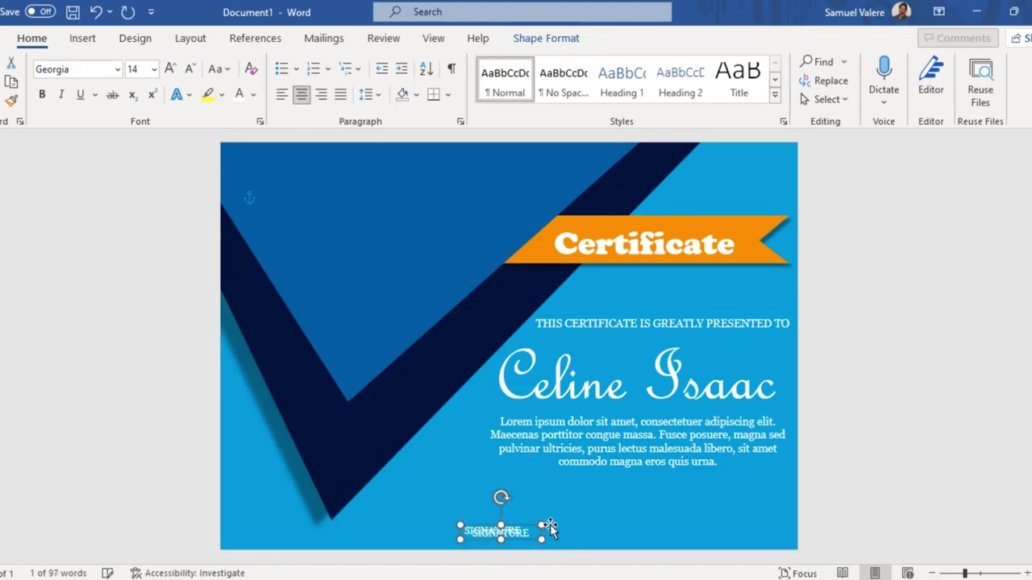
key("Up")
key("Left")
key("Left")
key("Left")
key("Left")
key("Left")
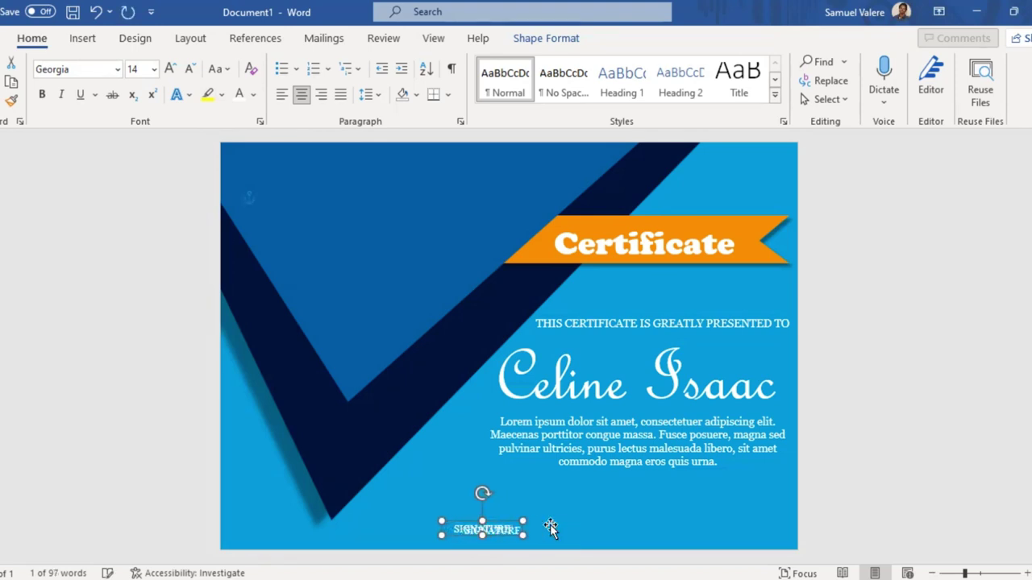
key("Left")
key("Left")
key("Left")
key("Right")
key("Right")
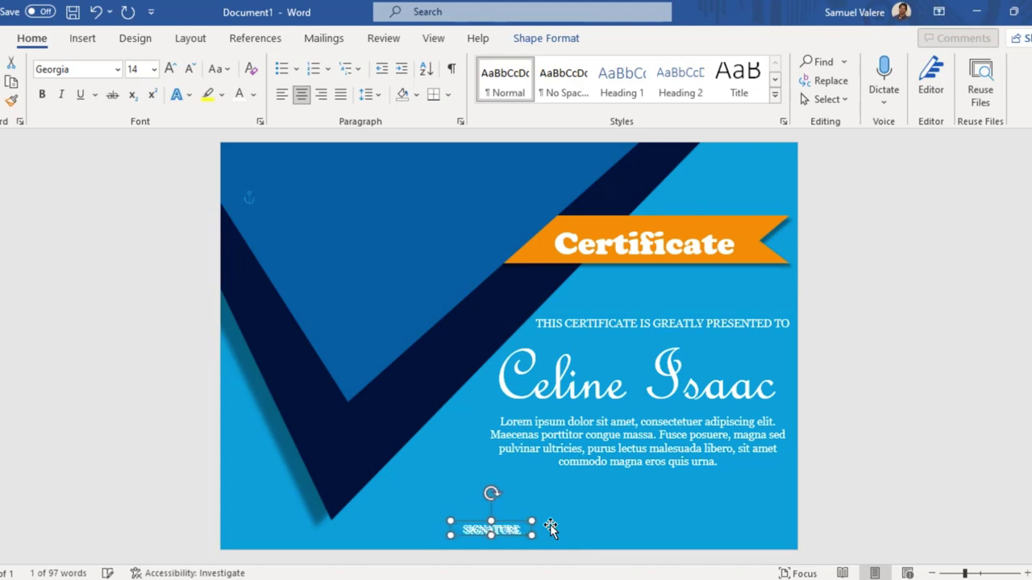
key("Right")
key("Down")
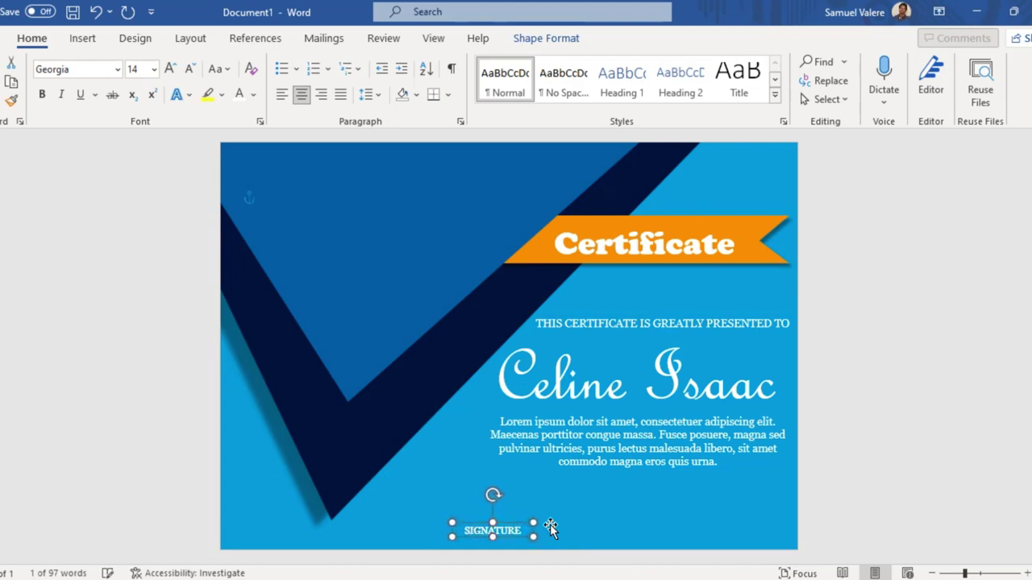
key("ctrl+c")
key("ctrl+v")
key("Right")
key("Right")
key("Right")
key("Right")
key("Right")
key("Right")
key("Right")
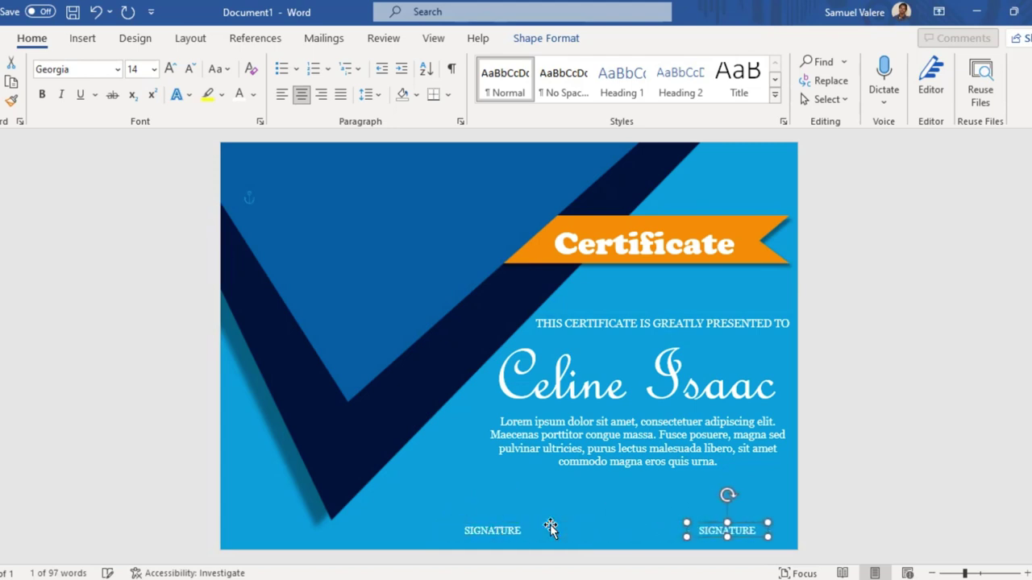
key("Right")
key("Right")
key("Right")
key("Right")
key("Right")
key("Right")
key("Right")
key("Right")
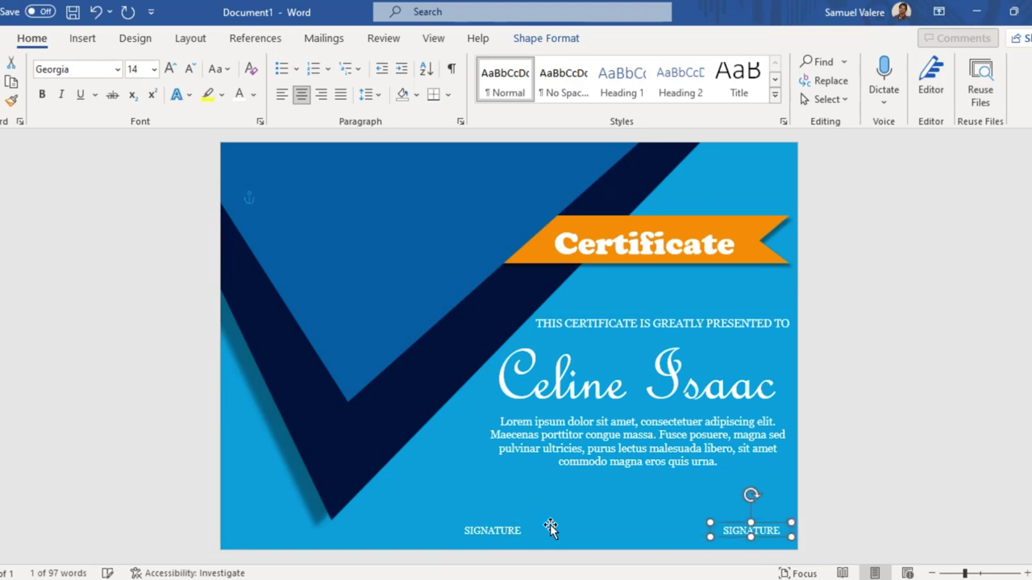
key("Left")
key("Left")
key("Left")
key("Left")
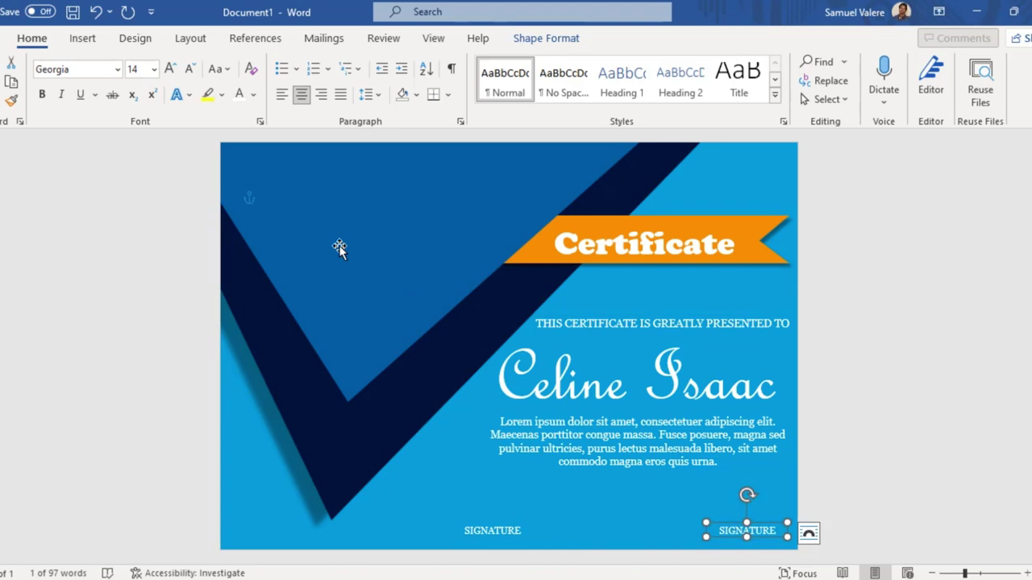
- Draw a white horizontal line just above the left SIGNATURE label
left_click(83, 39)
left_click(179, 63)
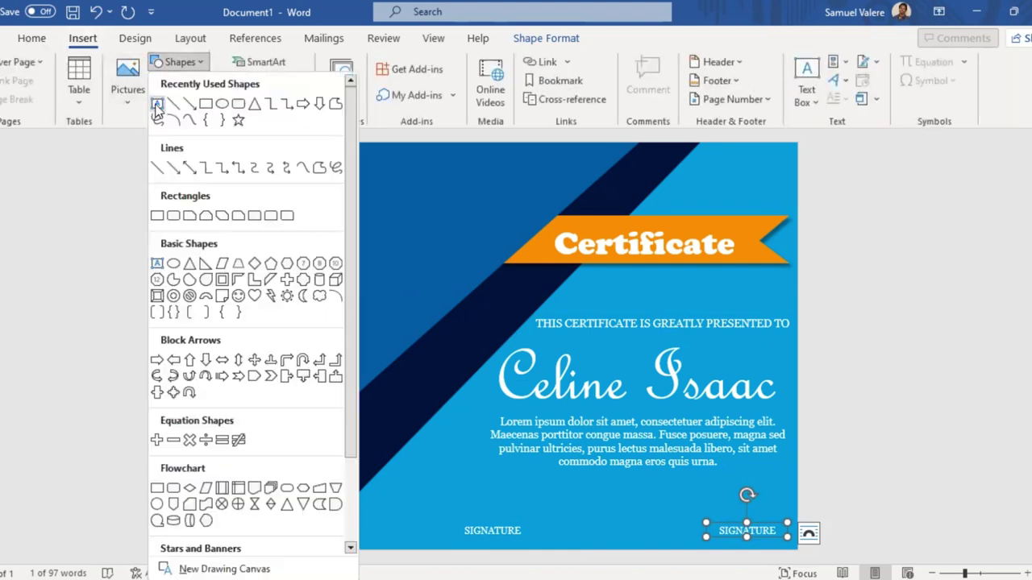
left_click(157, 169)
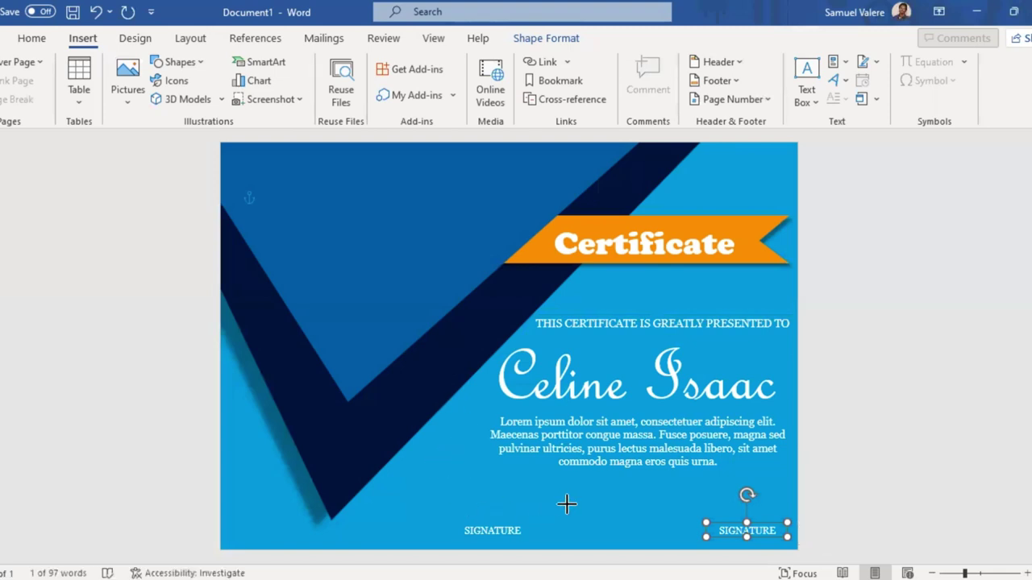
left_click_drag(569, 505, 467, 505)
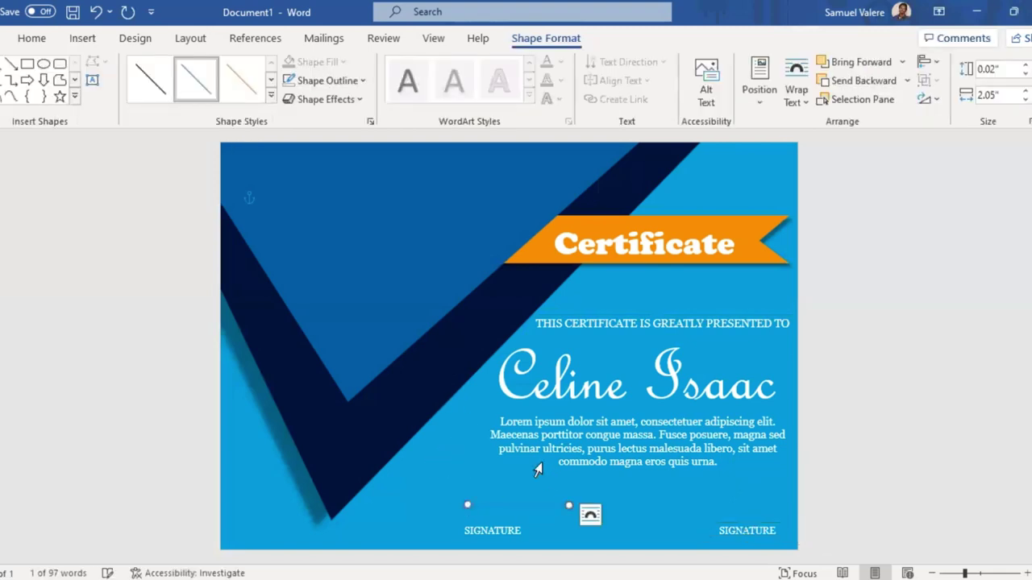
left_click(359, 83)
left_click(290, 124)
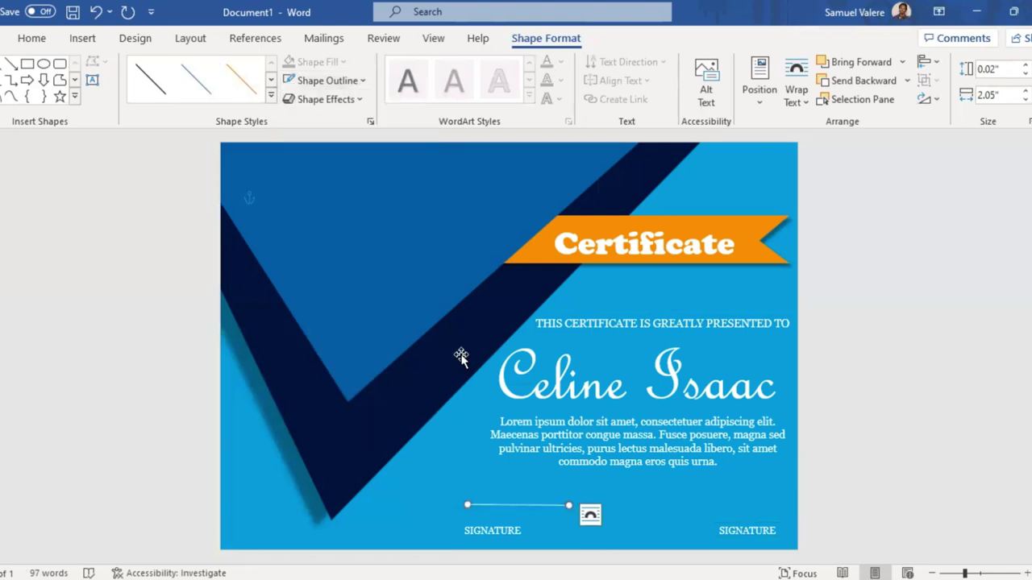
key("Down")
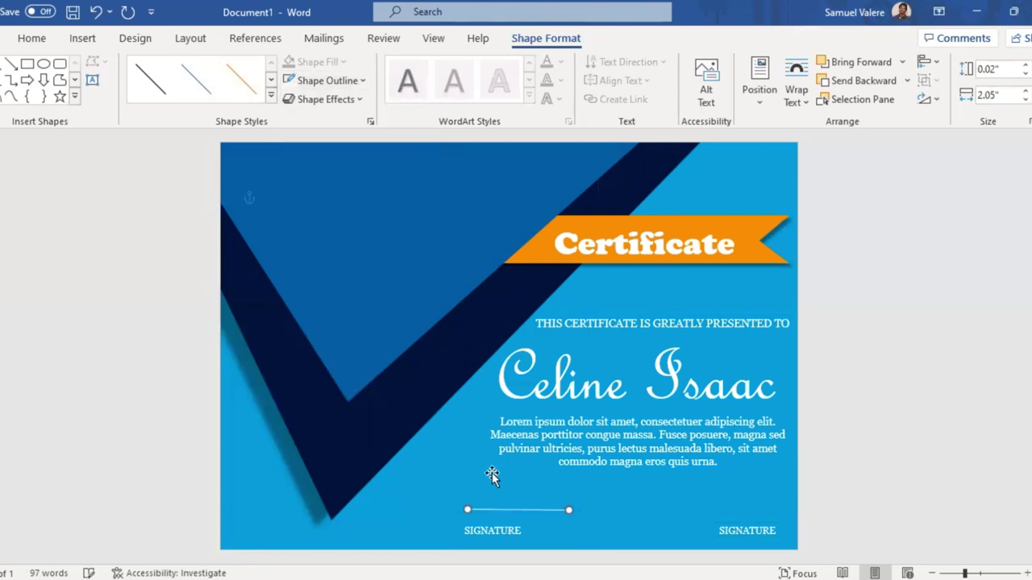
key("Down")
key("Down")
key("Down")
key("Left")
key("Left")
key("Left")
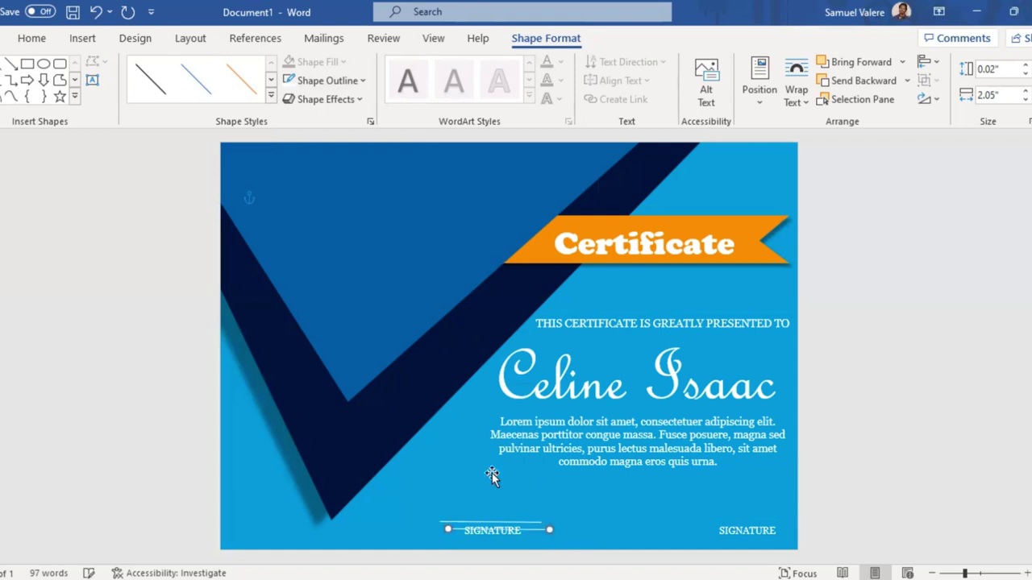
key("Right")
key("Right")
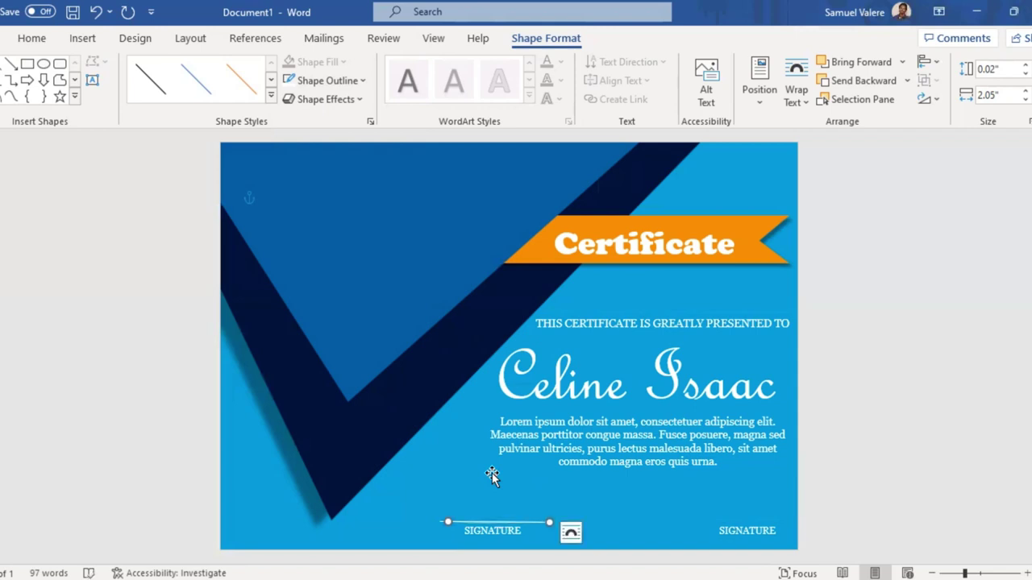
- Copy the line above the right SIGNATURE label and nudge both labels into alignment beneath the lines
key("ctrl+z")
key("ctrl+v")
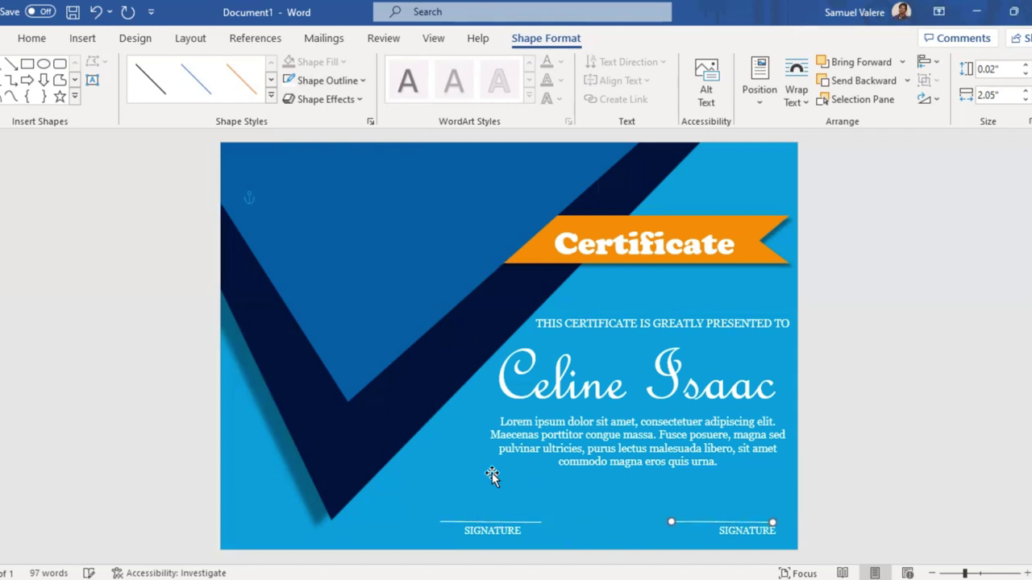
key("Right")
key("Right")
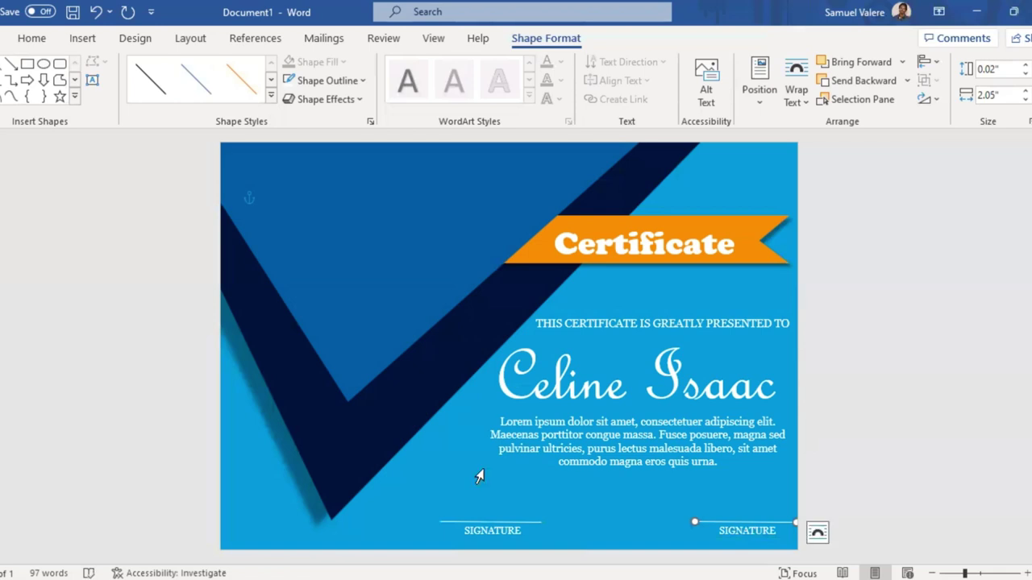
left_click(739, 537)
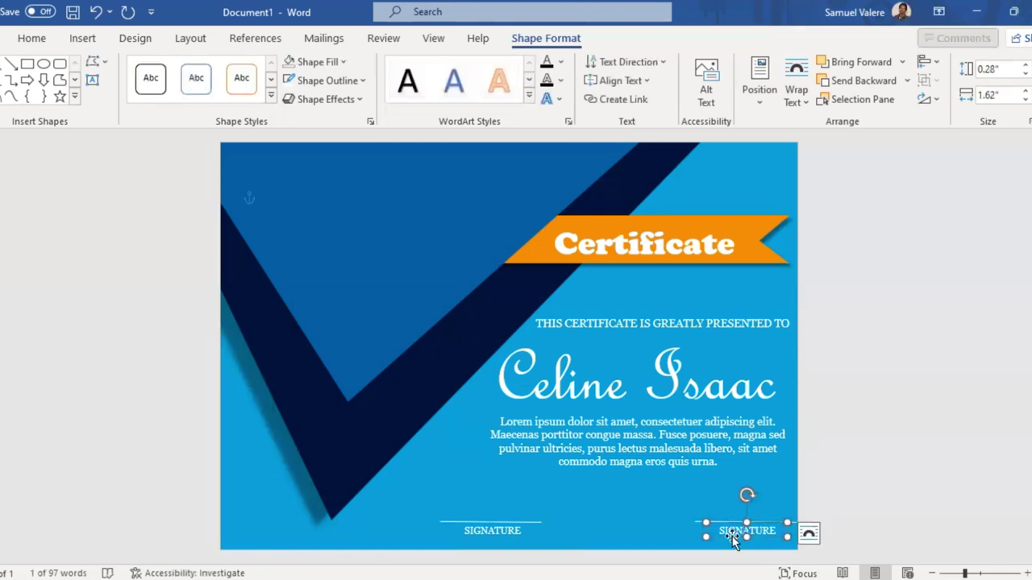
key("ctrl+Left")
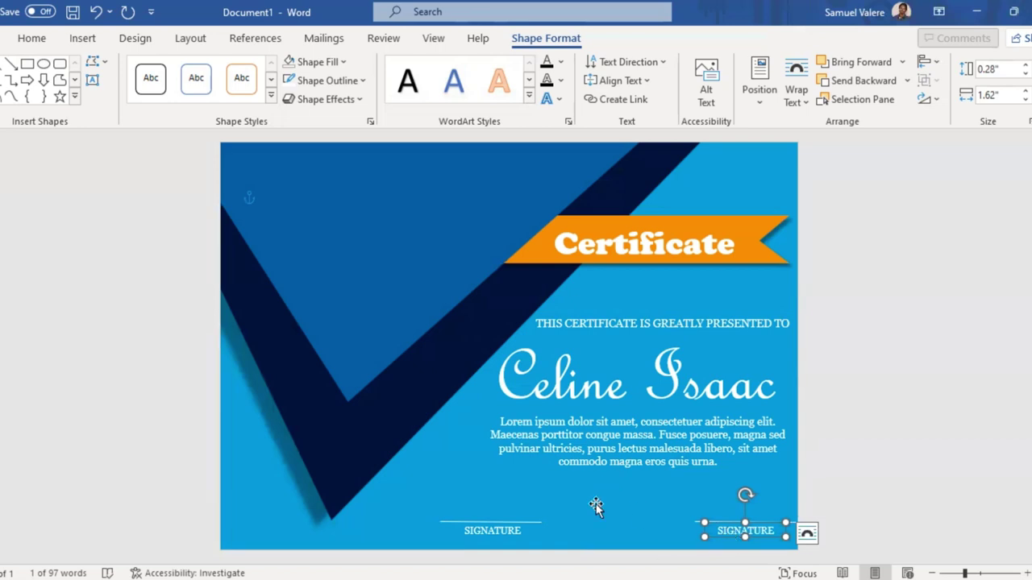
left_click(497, 534)
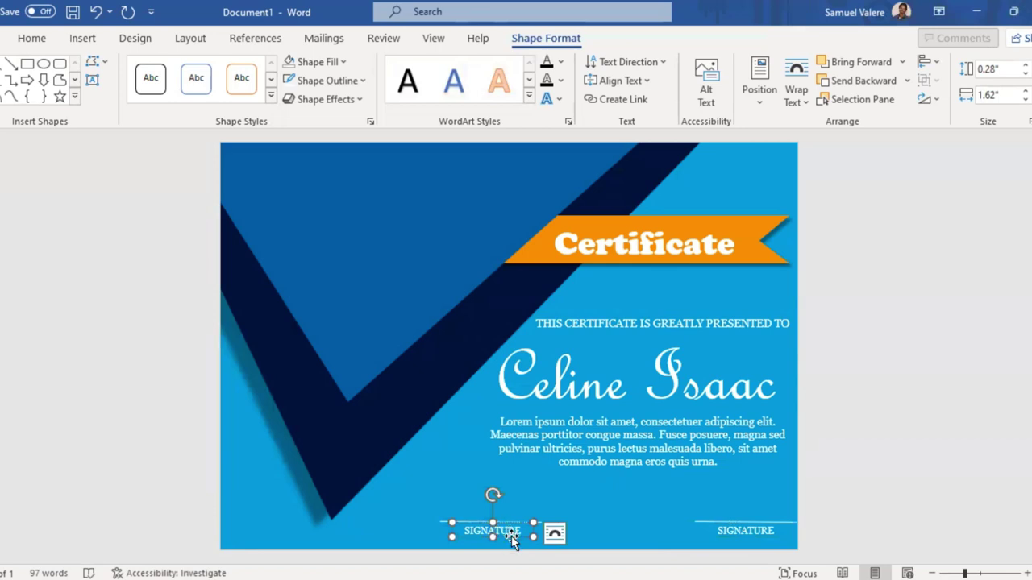
left_click_drag(513, 541, 511, 541)
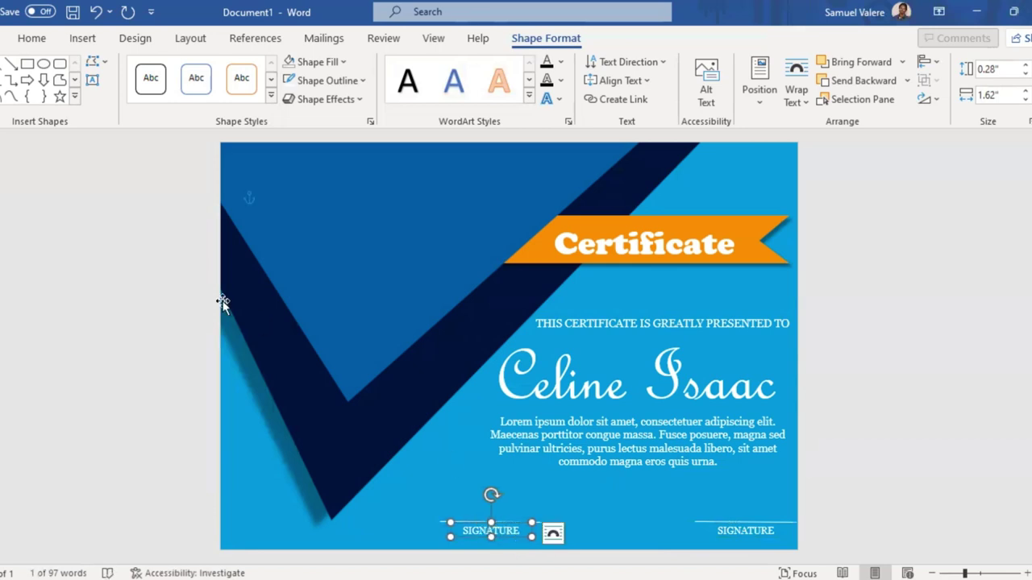
- Draw a starburst shape and move it to the certificate's upper left
left_click(75, 96)
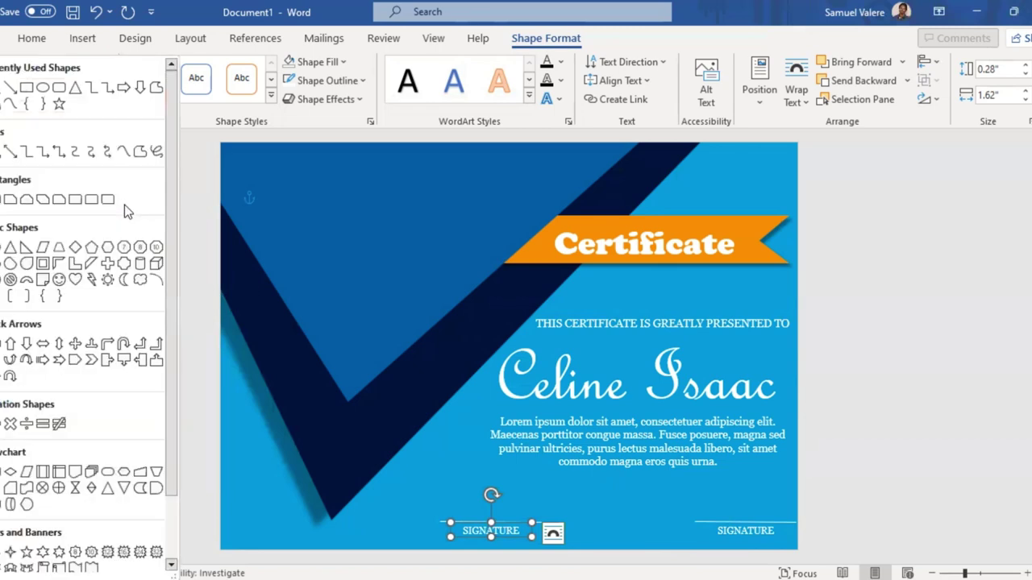
scroll(71, 305, "down", 1)
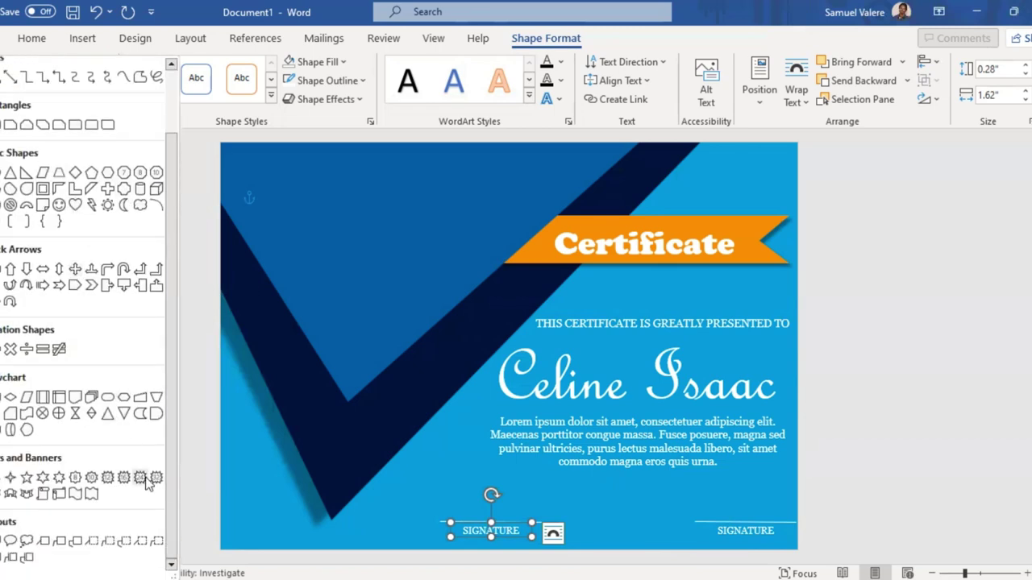
left_click(140, 480)
left_click_drag(313, 289, 449, 415)
left_click_drag(371, 308, 361, 240)
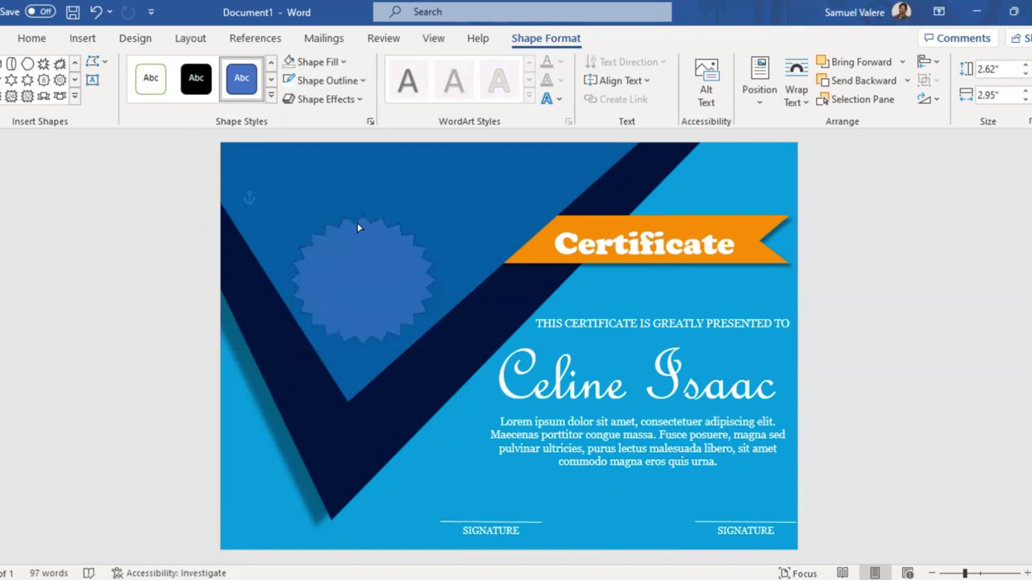
- Give the starburst a white outline and the Preset 3 bevel effect
left_click(359, 228)
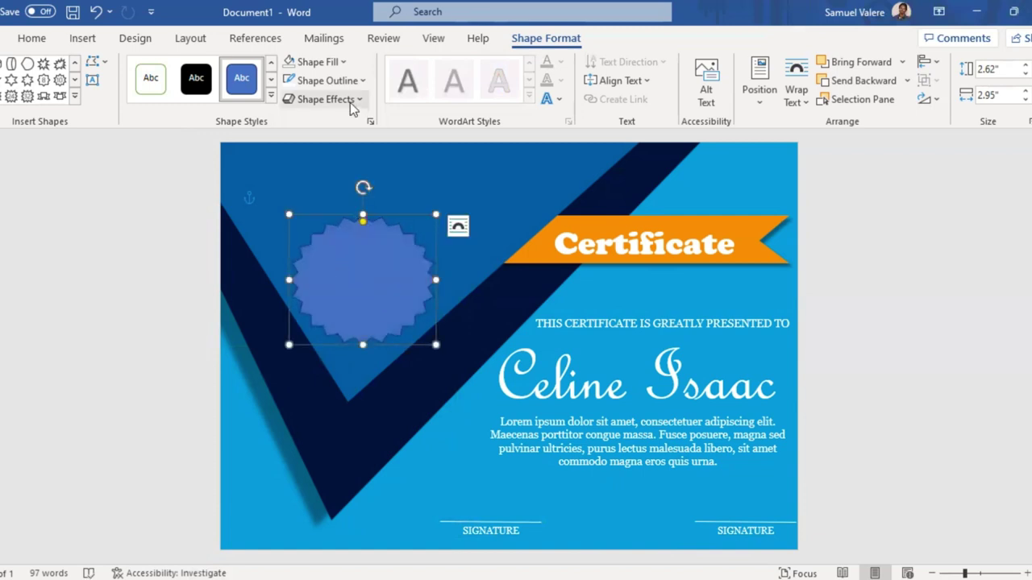
left_click(290, 83)
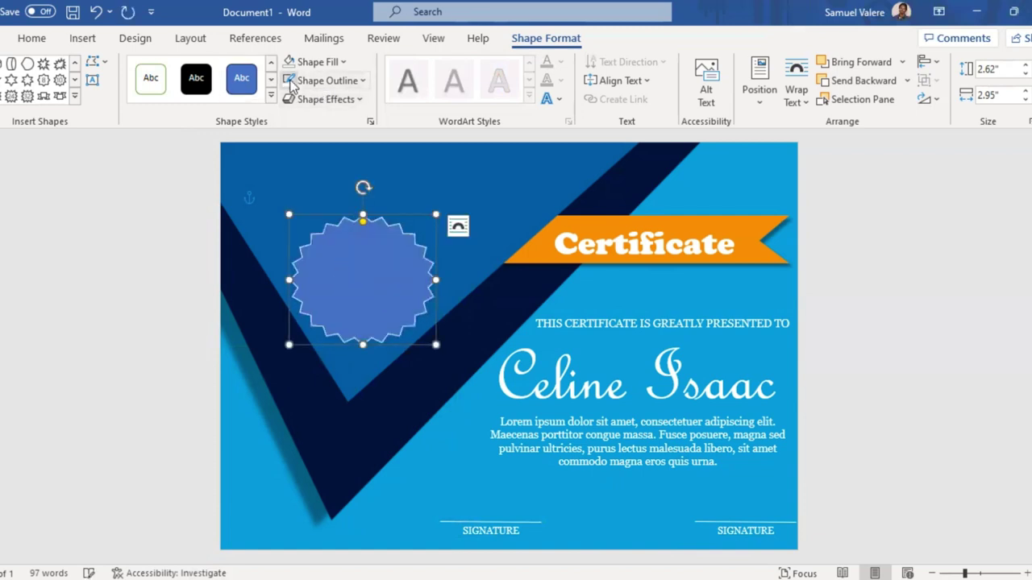
left_click(358, 99)
mouse_move(339, 131)
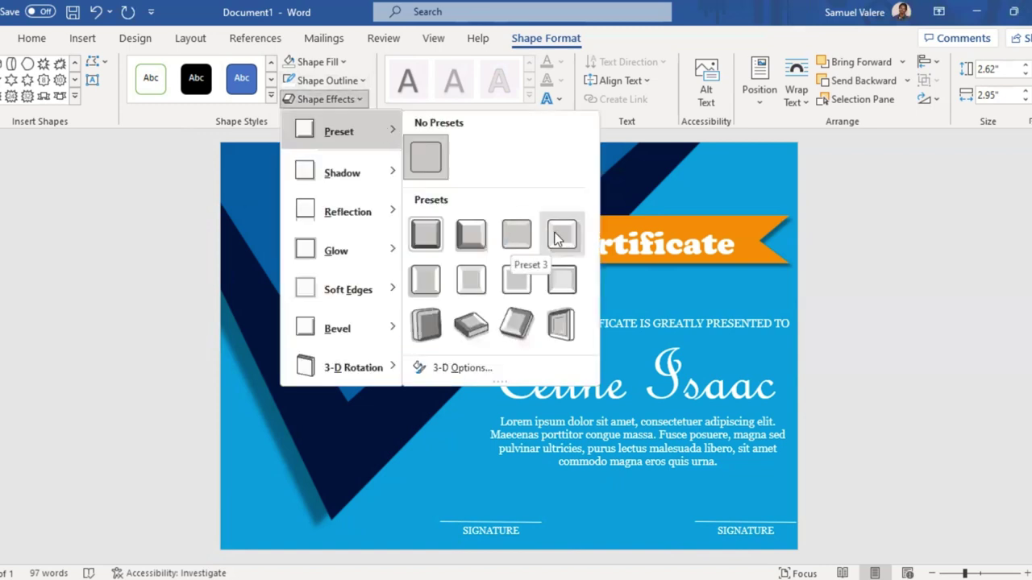
left_click(519, 235)
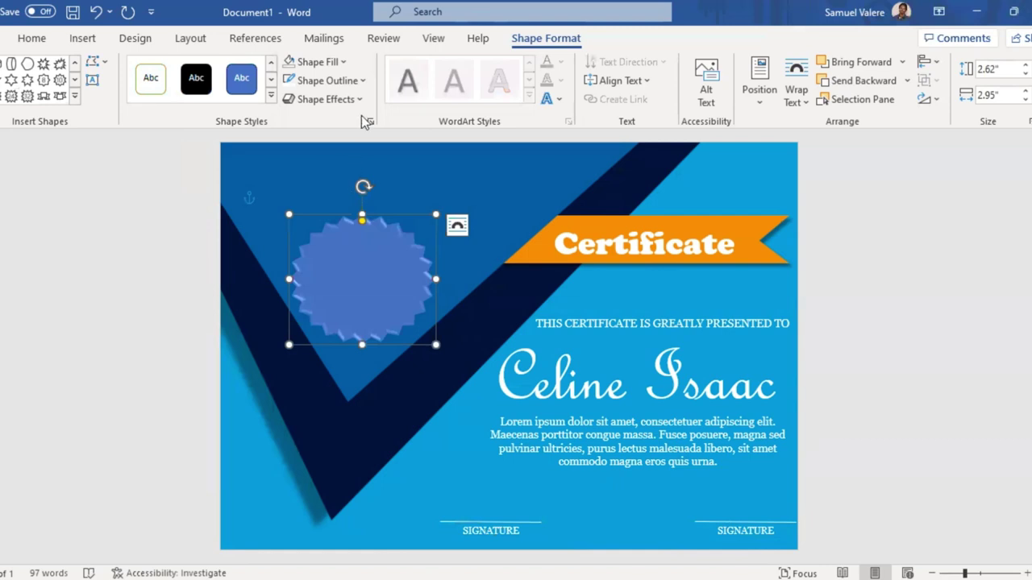
- Fill the starburst seal orange and size it to 2.13" by 2.4" in the upper left
left_click(314, 62)
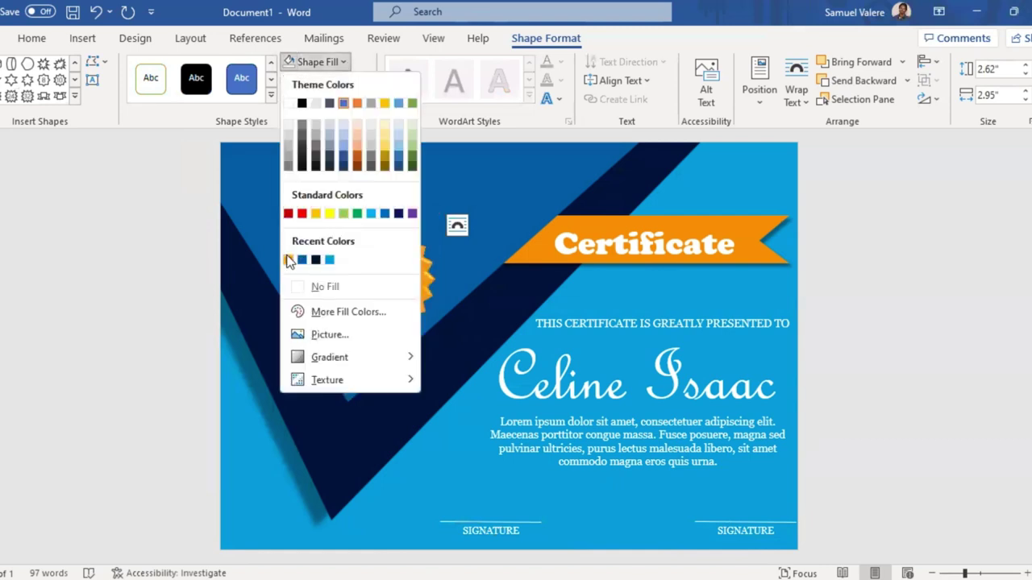
left_click(288, 259)
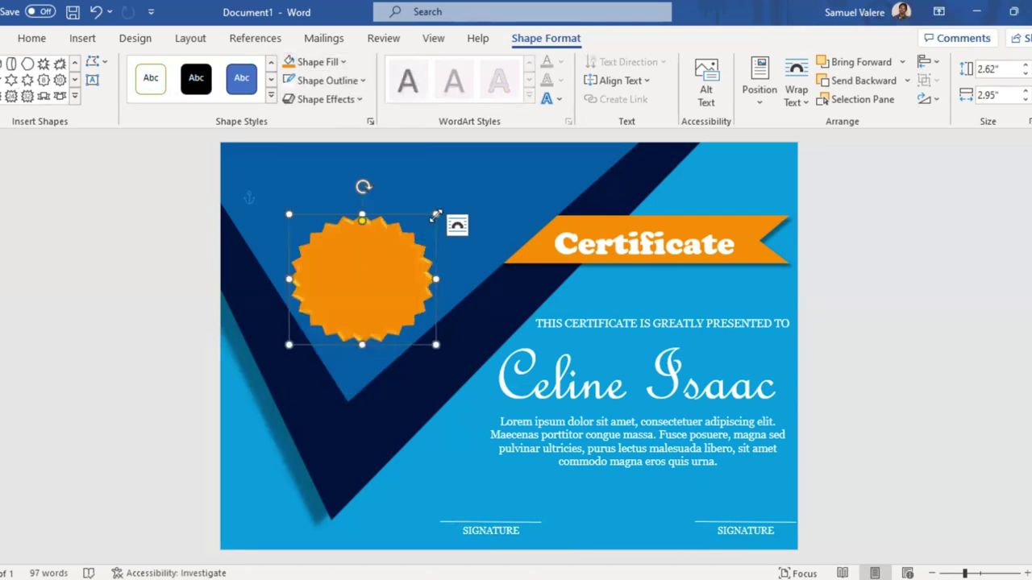
left_click_drag(436, 214, 401, 245)
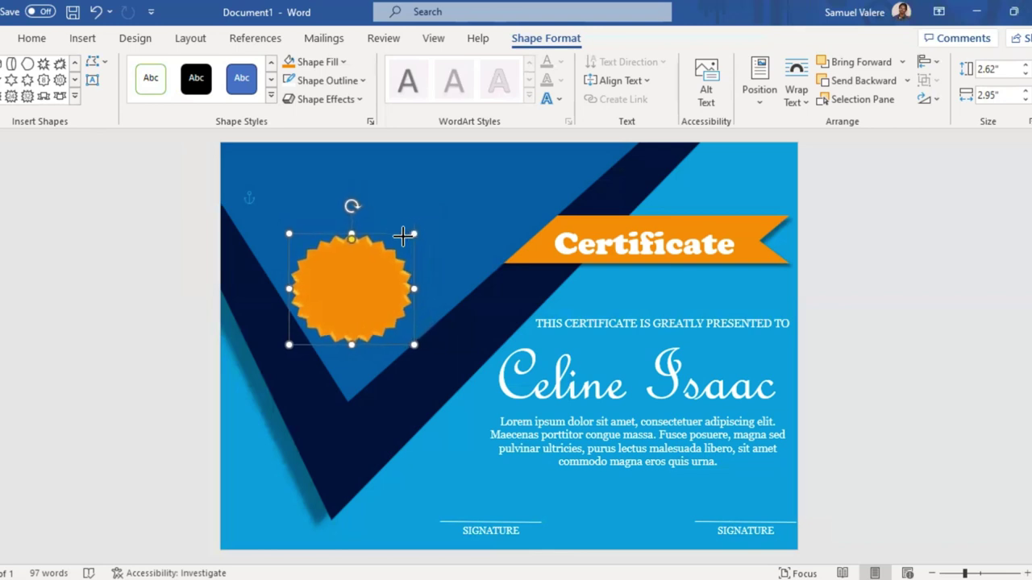
left_click_drag(358, 294, 370, 290)
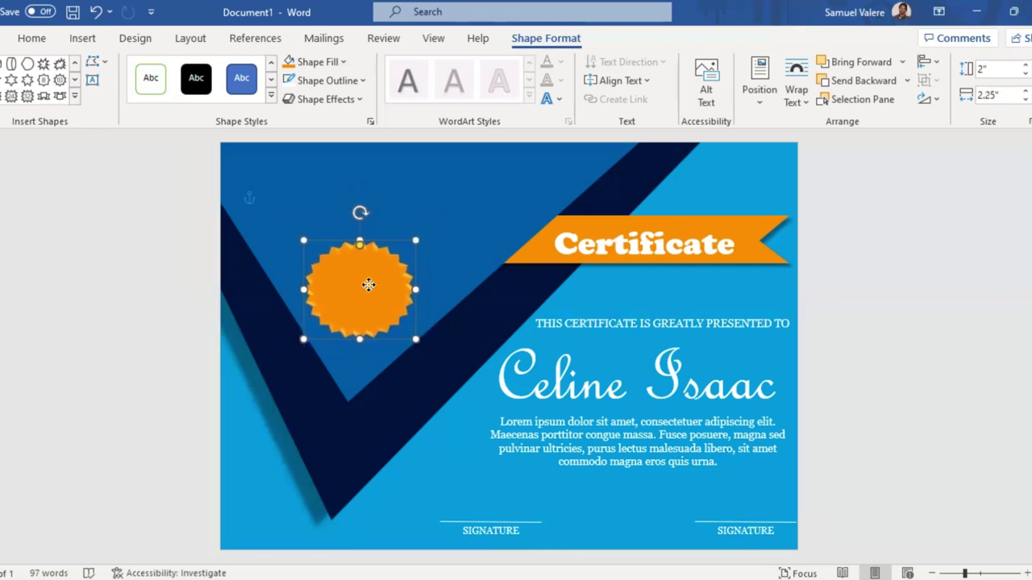
left_click_drag(413, 240, 419, 235)
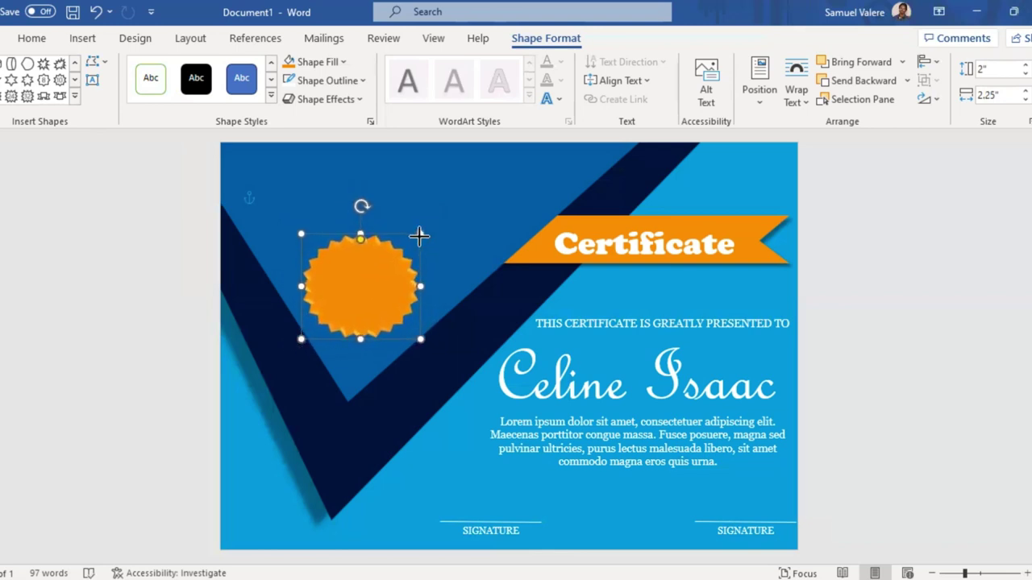
left_click_drag(381, 289, 377, 275)
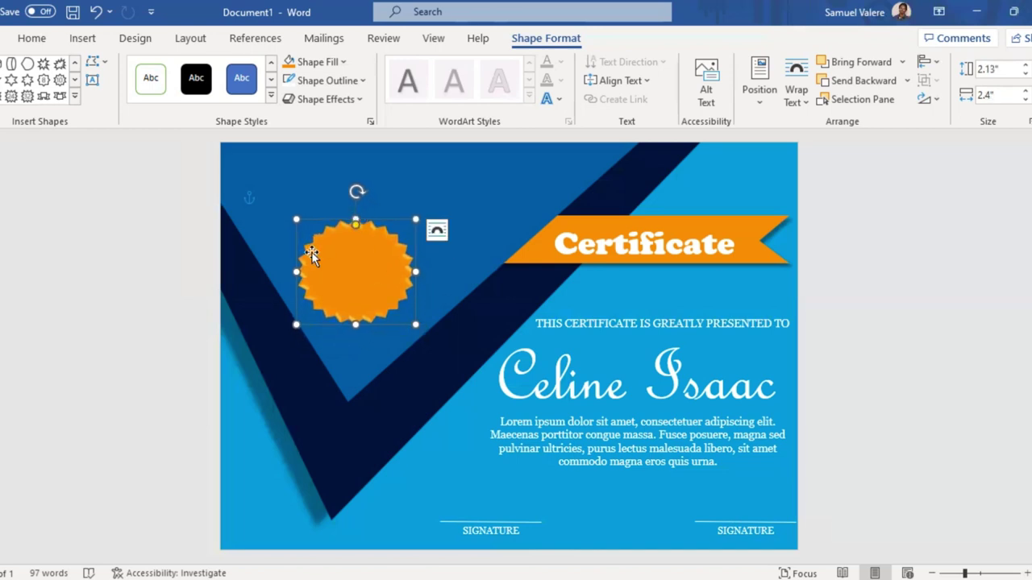
- Make a copy of the orange Certificate ribbon shape
right_click(522, 256)
left_click(773, 258)
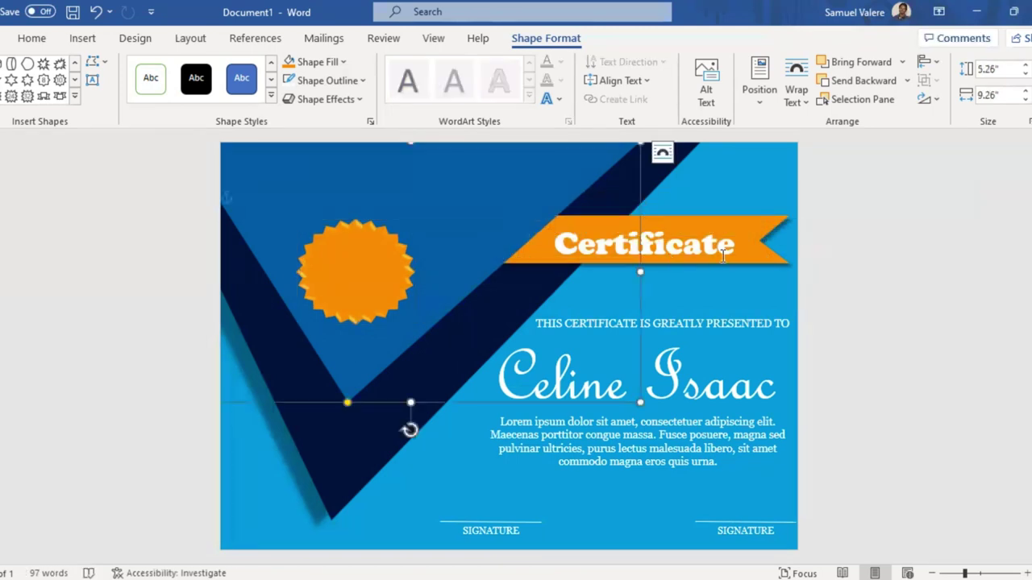
left_click(771, 258)
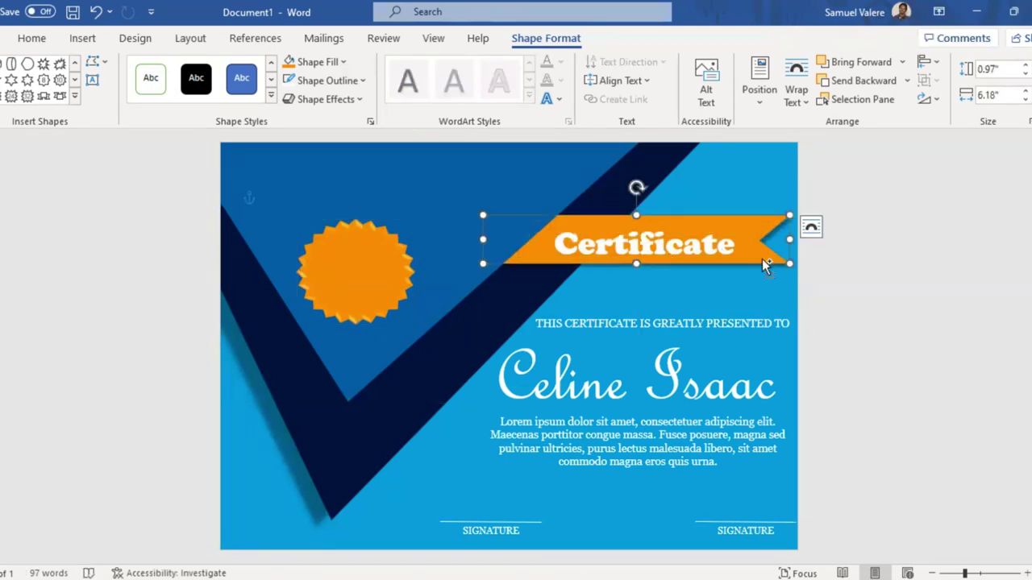
mouse_move(664, 277)
left_mouse_down()
mouse_move(358, 230)
mouse_move(501, 253)
left_mouse_up()
- Trim the copy to a 0.7" by 1.6" strip, tilt it, and place it under the seal
mouse_move(580, 228)
left_mouse_down()
mouse_move(577, 249)
mouse_move(530, 258)
left_mouse_up()
left_click_drag(455, 260, 497, 257)
mouse_move(503, 214)
left_mouse_down()
mouse_move(521, 253)
mouse_move(433, 265)
mouse_move(428, 292)
left_mouse_up()
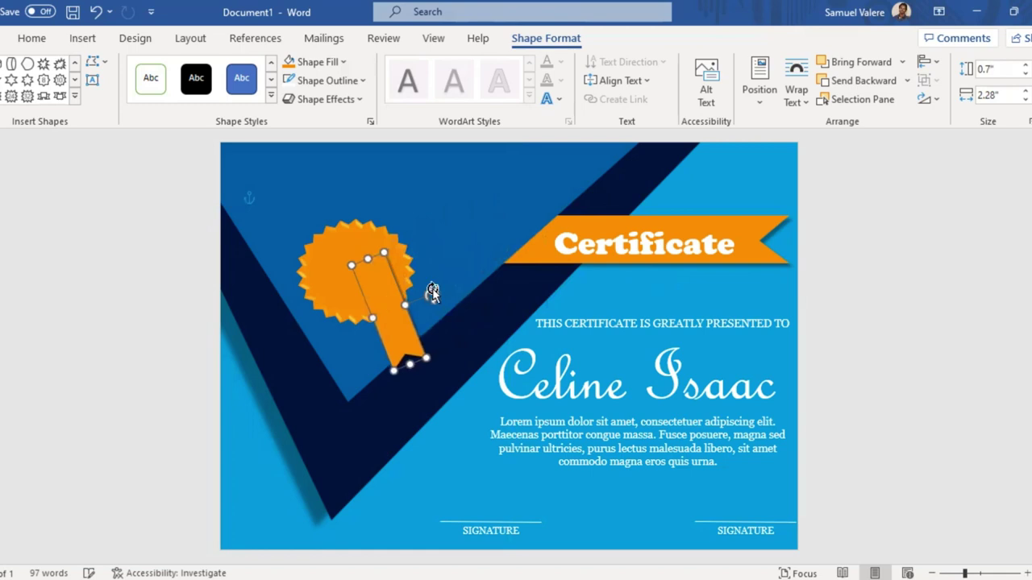
left_click_drag(365, 260, 377, 292)
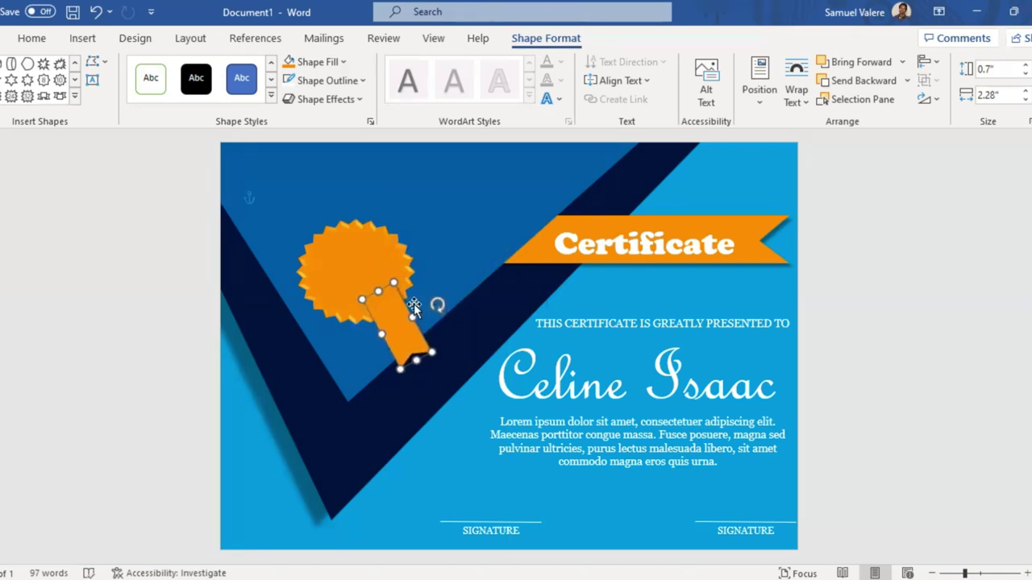
mouse_move(395, 326)
left_mouse_down()
mouse_move(374, 318)
mouse_move(417, 304)
mouse_move(346, 321)
left_mouse_up()
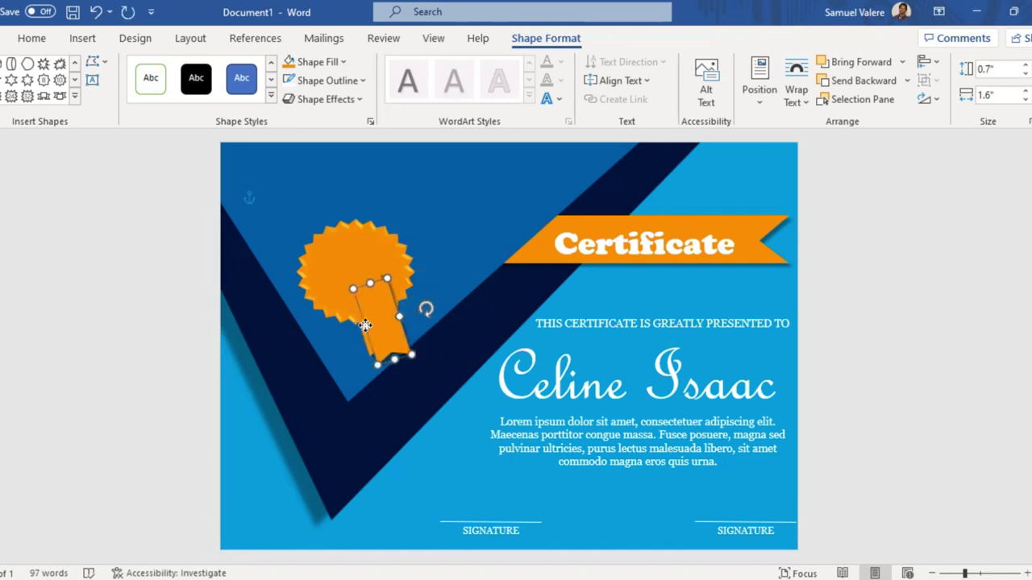
- Flip a ribbon tail horizontally and group the two mirrored tails
left_click(932, 99)
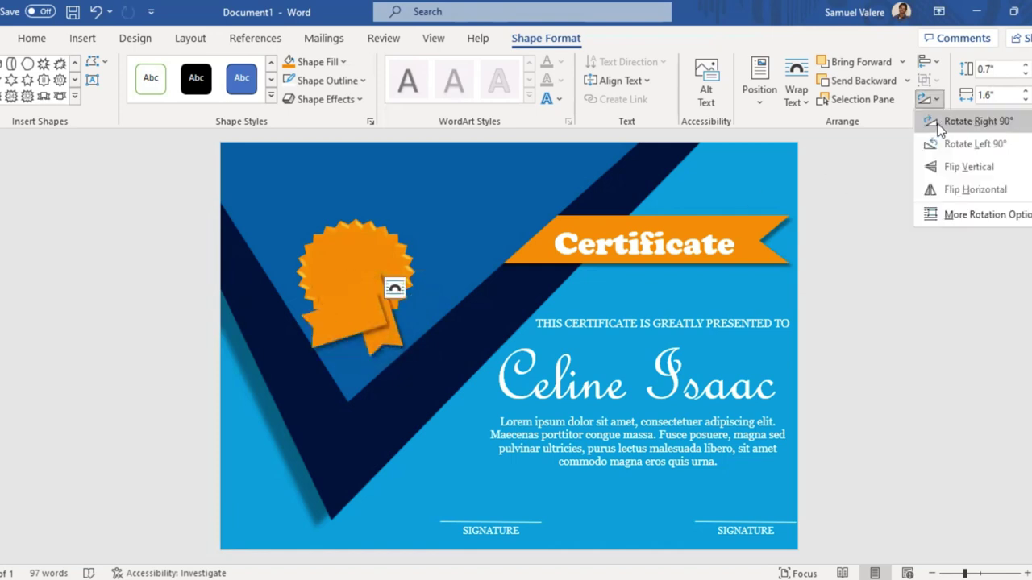
left_click(944, 181)
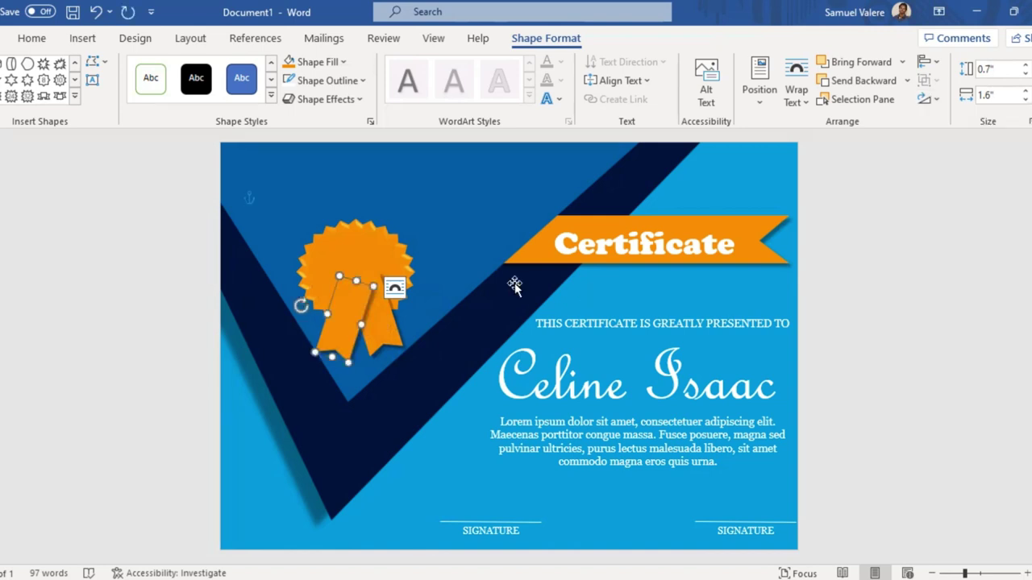
left_click(441, 282)
left_click(345, 311)
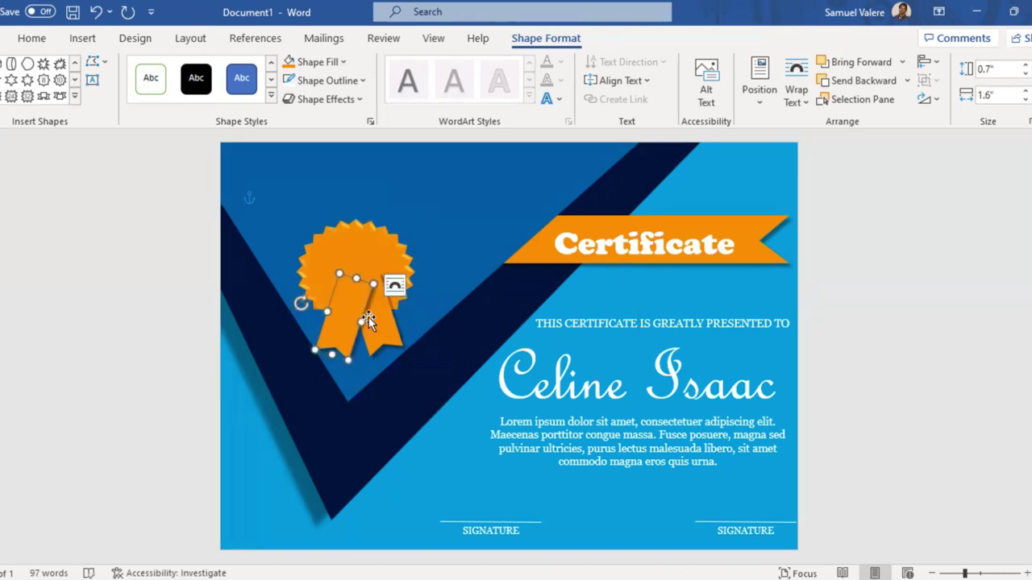
left_click(379, 320, "shift")
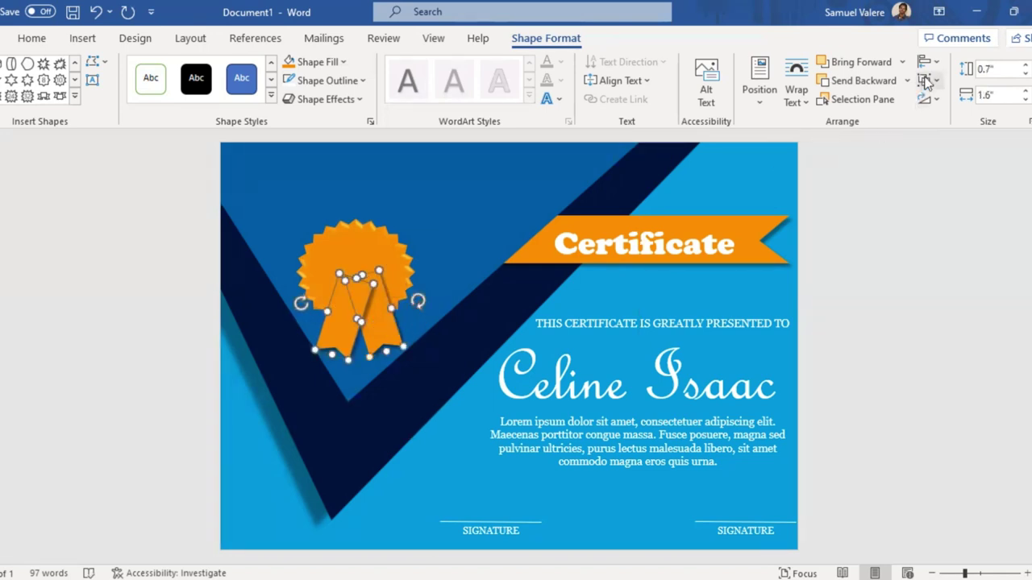
left_click(948, 101)
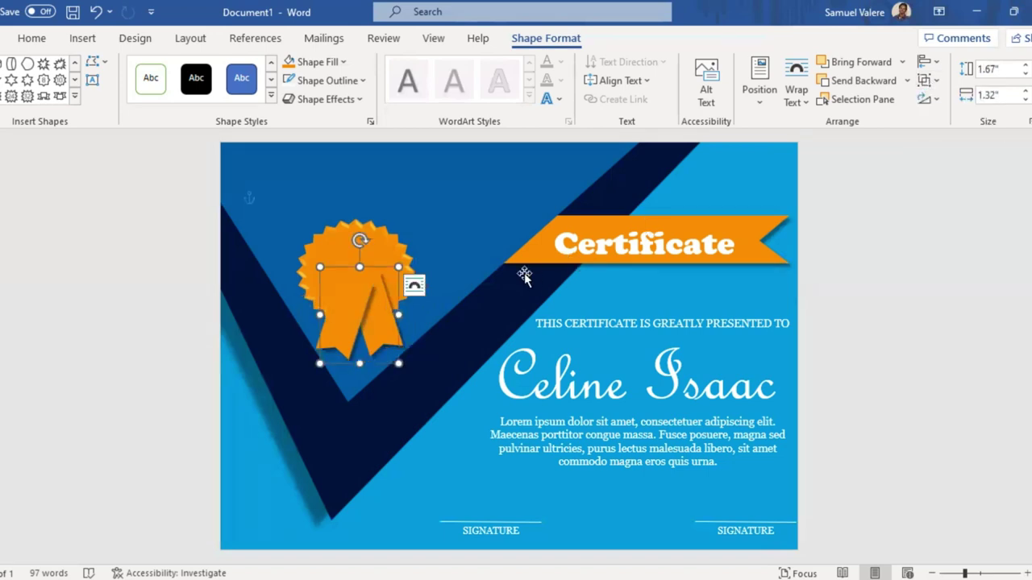
- Send the tail group behind the starburst and rotate it slightly counter-clockwise
left_click(839, 81)
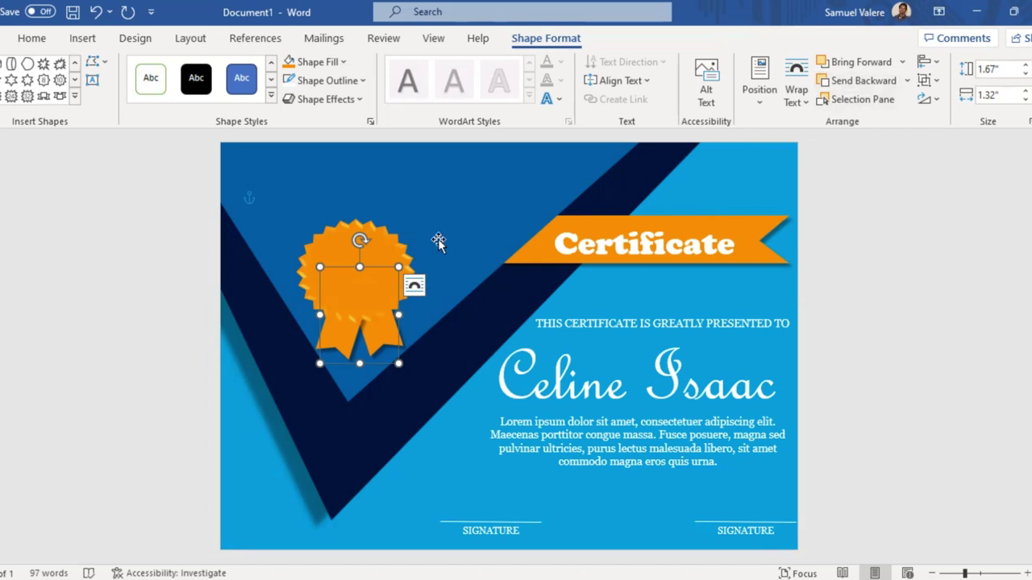
left_click_drag(360, 241, 356, 240)
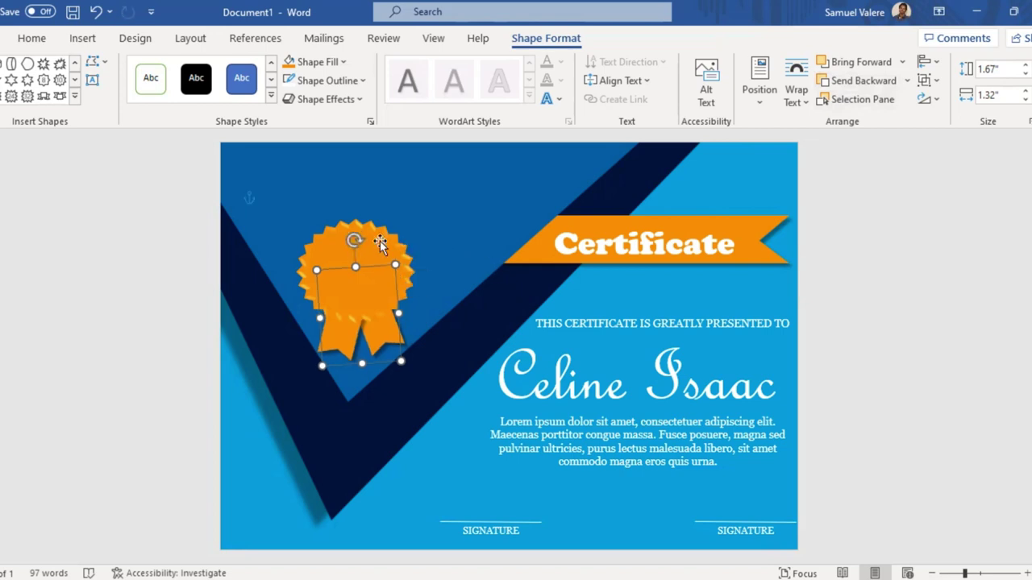
left_click(334, 337)
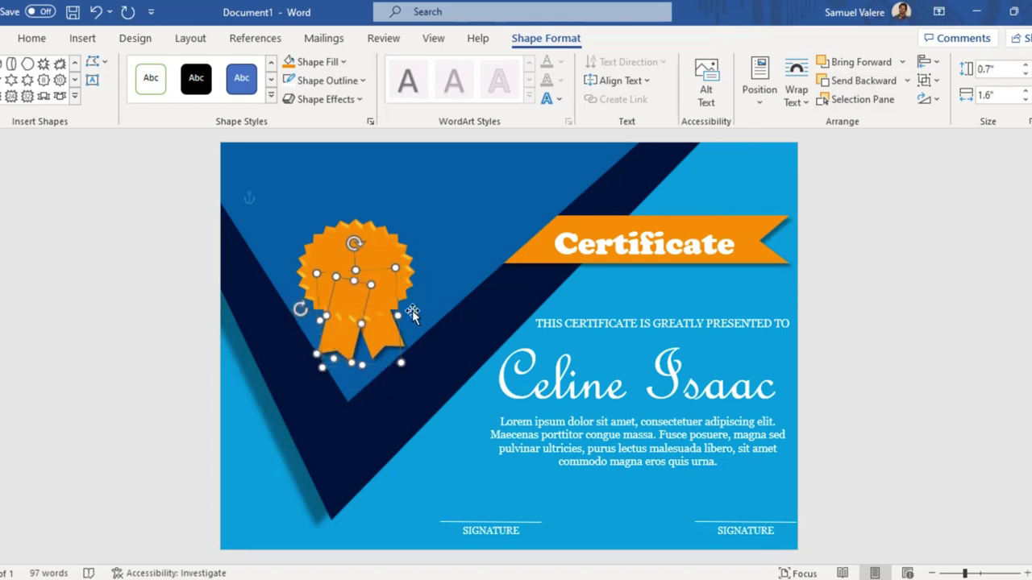
left_click(385, 242)
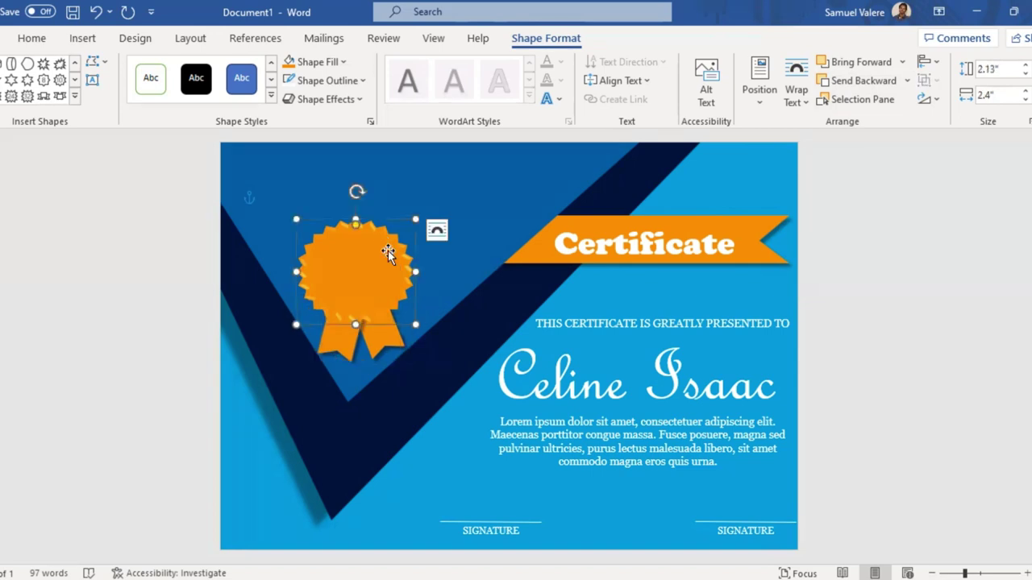
left_click(388, 339)
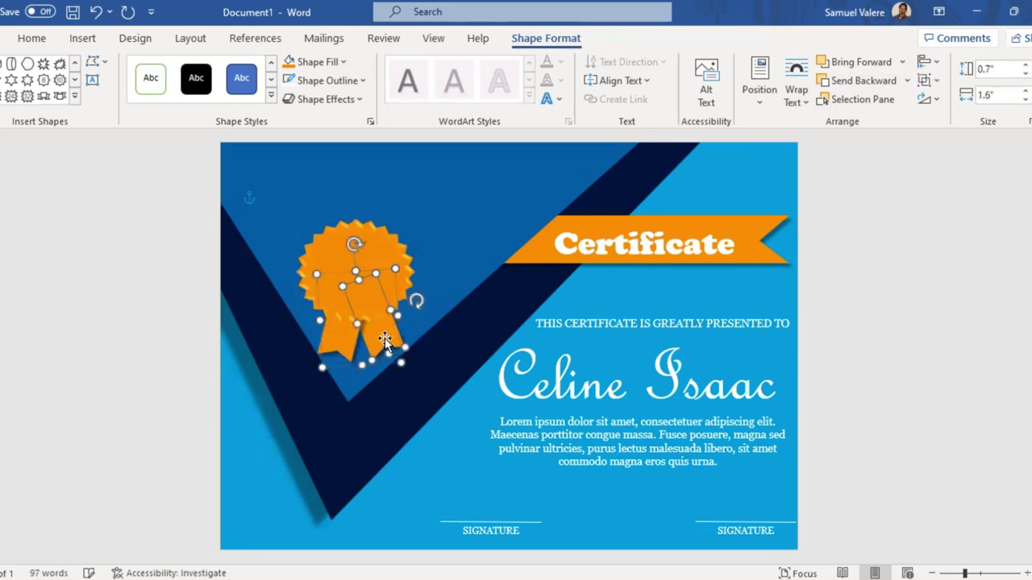
left_click(343, 246)
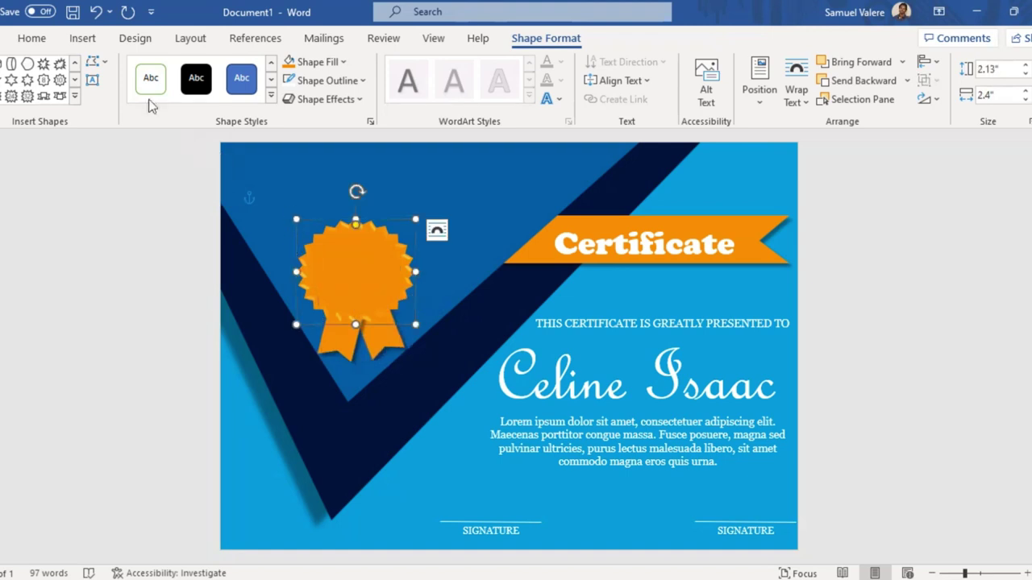
- Draw a 1.71" oval circle centred on the orange starburst seal
left_click(75, 96)
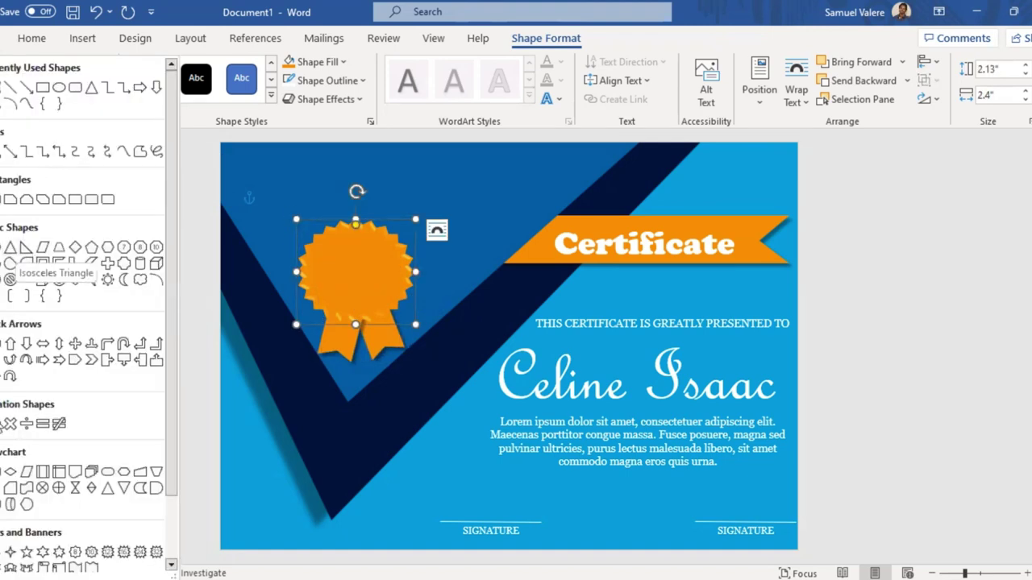
left_click(155, 360)
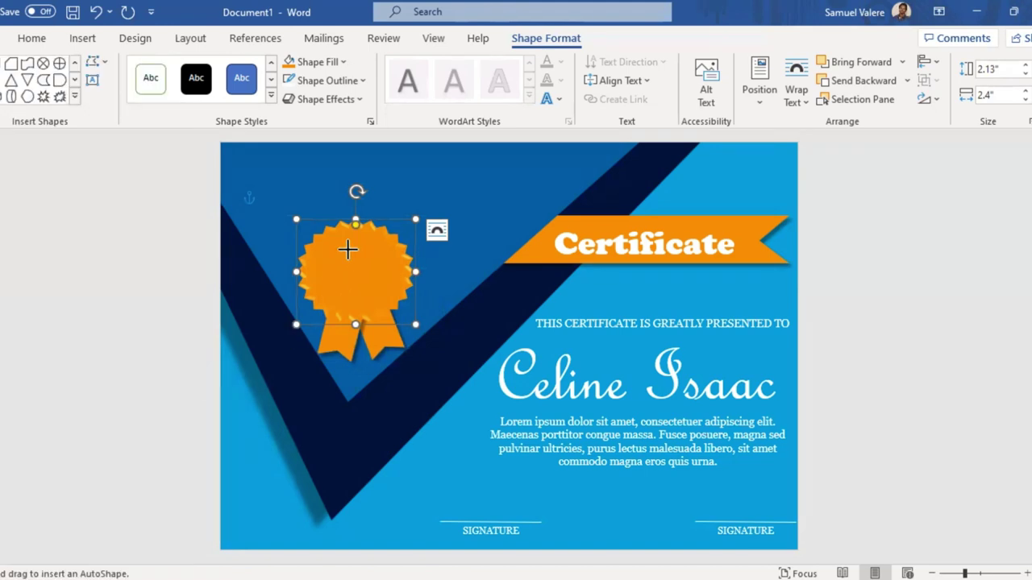
mouse_move(347, 250)
left_mouse_down()
mouse_move(424, 334)
mouse_move(413, 325)
left_mouse_up()
left_click_drag(359, 287, 369, 289)
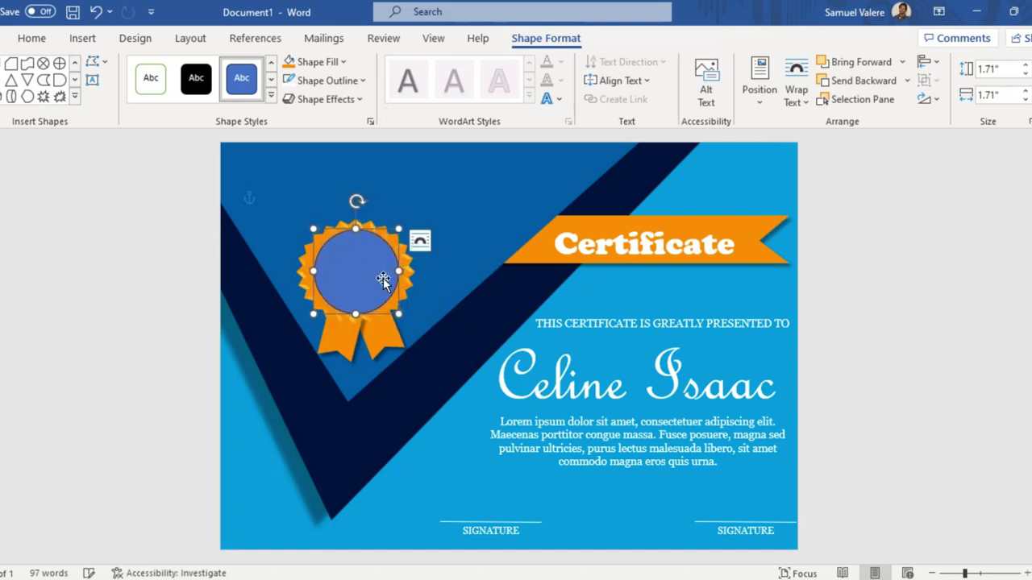
key("ctrl+z")
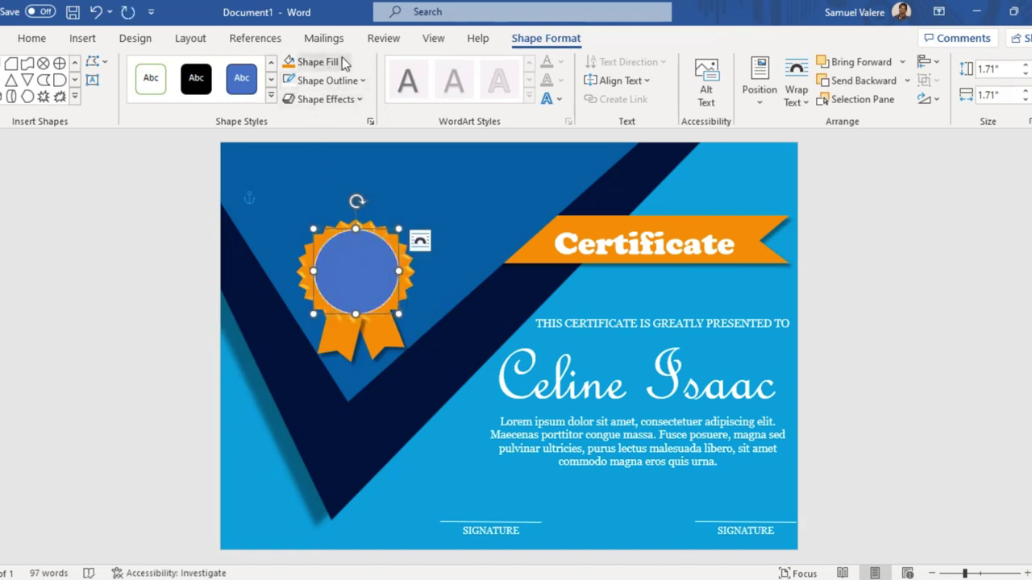
- Fill the circle black and remove its outline
left_click(321, 62)
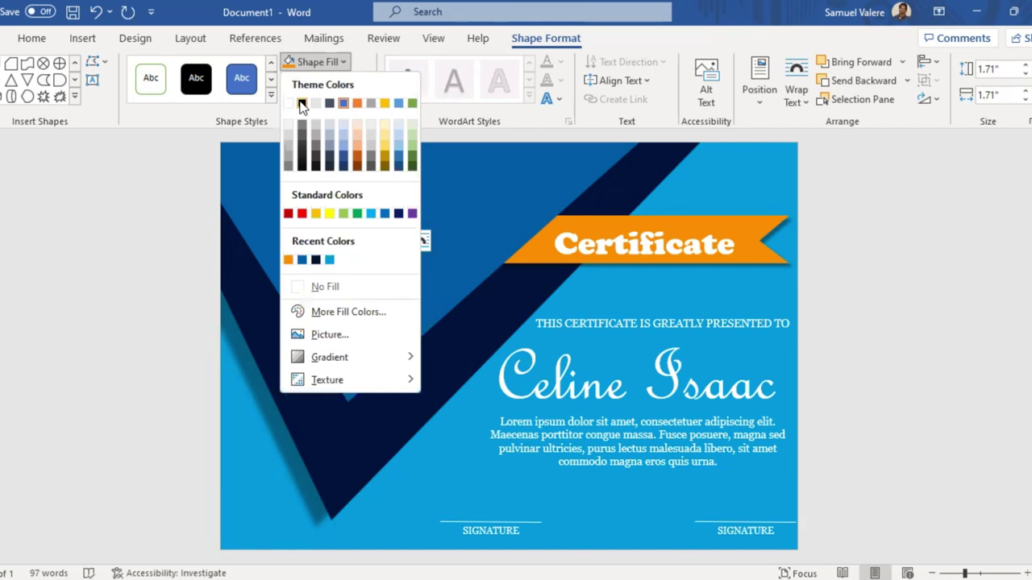
left_click(302, 105)
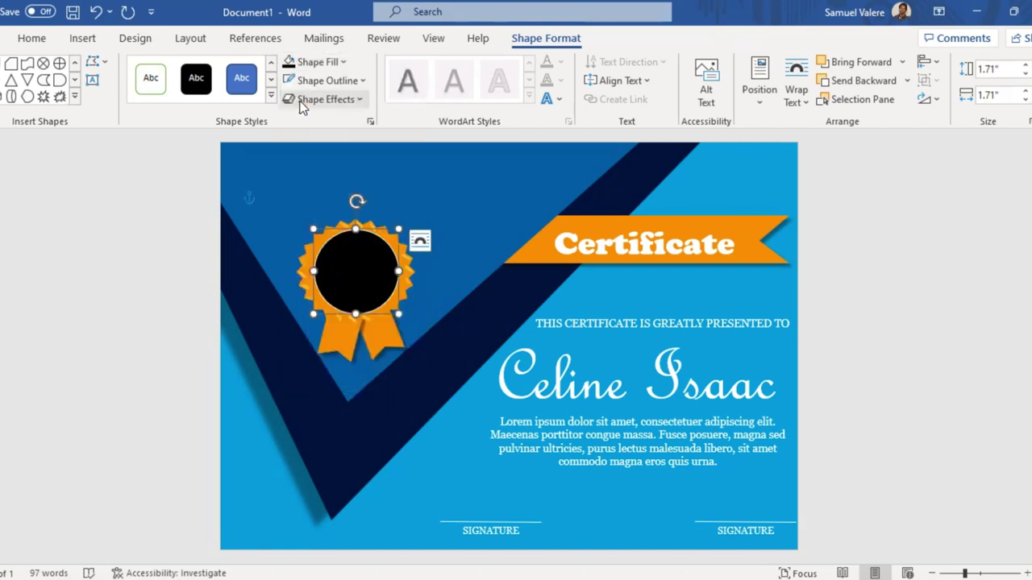
left_click(363, 81)
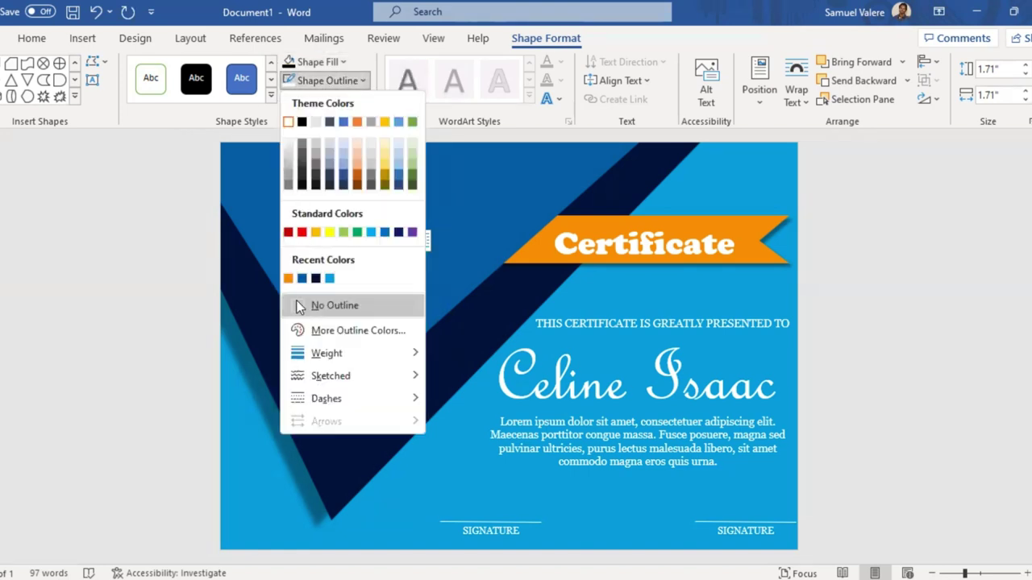
left_click(298, 307)
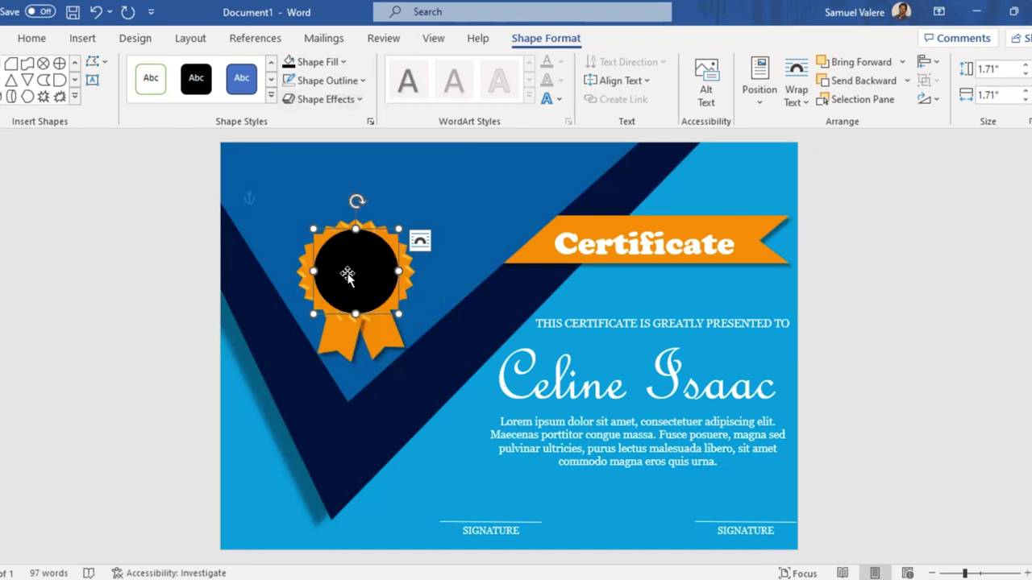
- Resize the black circle to 1.62" by 1.84" and centre it on the starburst
left_click_drag(314, 272, 306, 271)
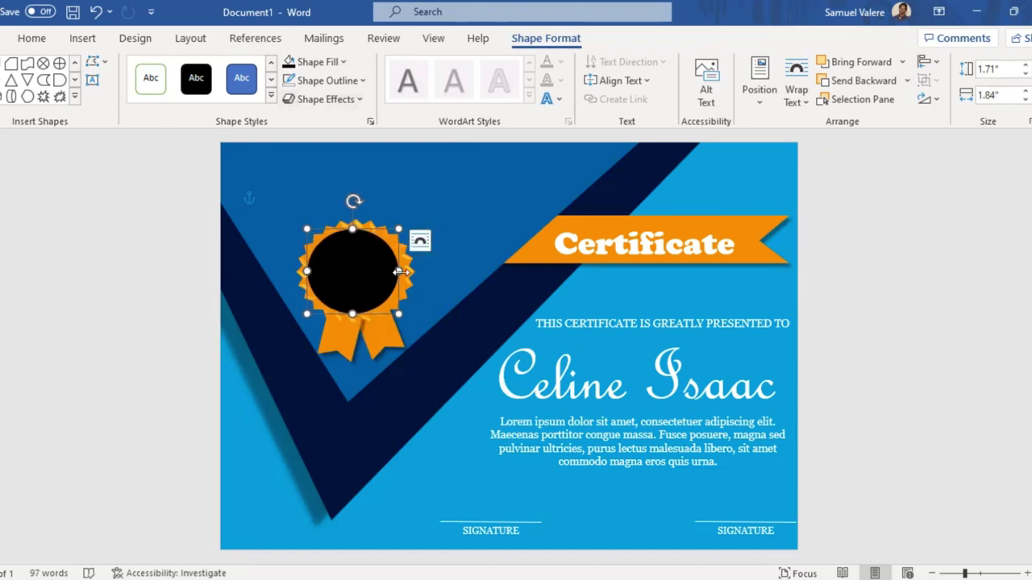
left_click_drag(398, 272, 404, 273)
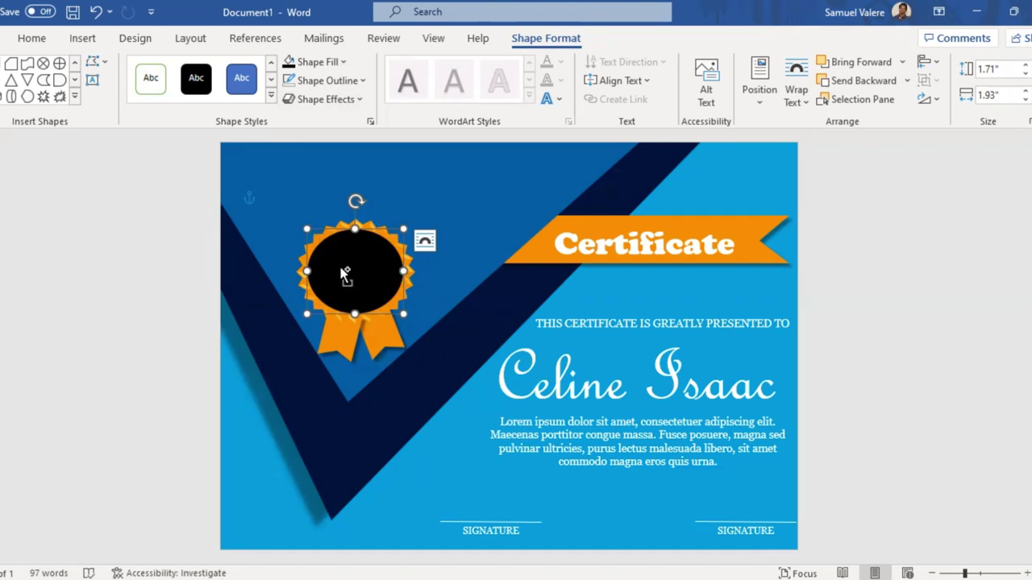
left_click_drag(344, 274, 351, 283)
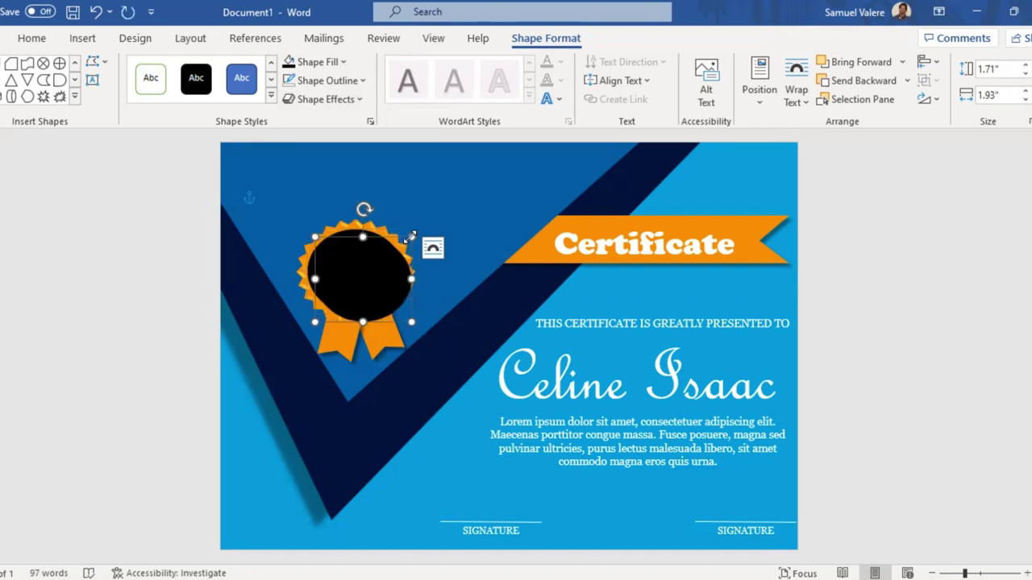
left_click_drag(401, 238, 393, 232)
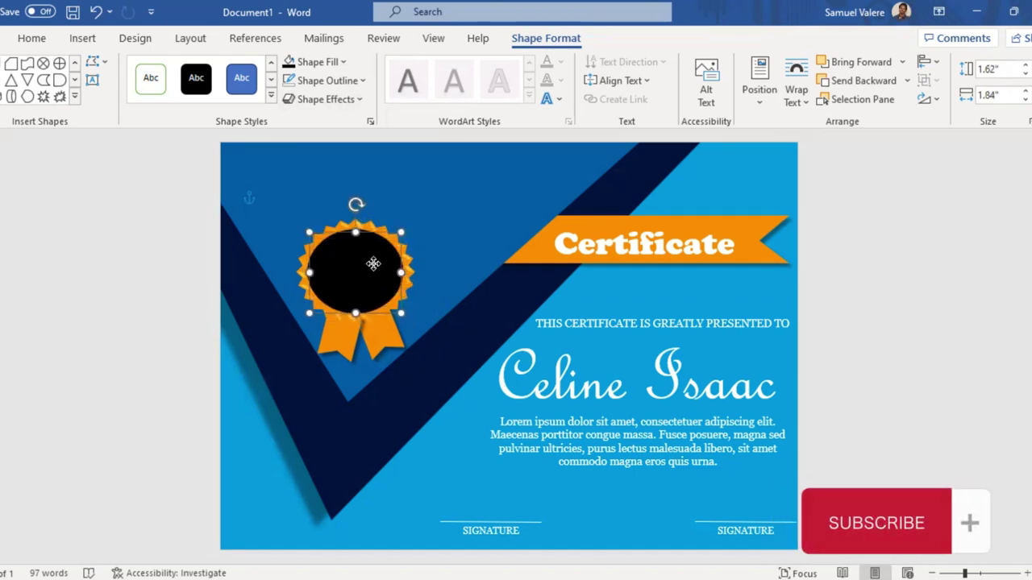
- Give the circle no fill and a 2¼ pt orange outline, sized about 1.57" by 1.78"
left_click(315, 62)
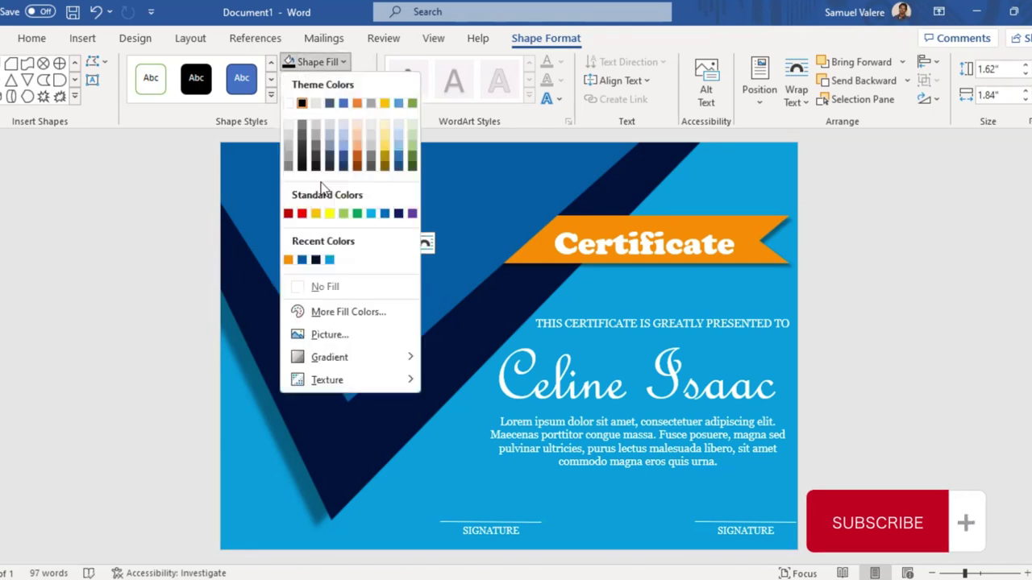
left_click(289, 260)
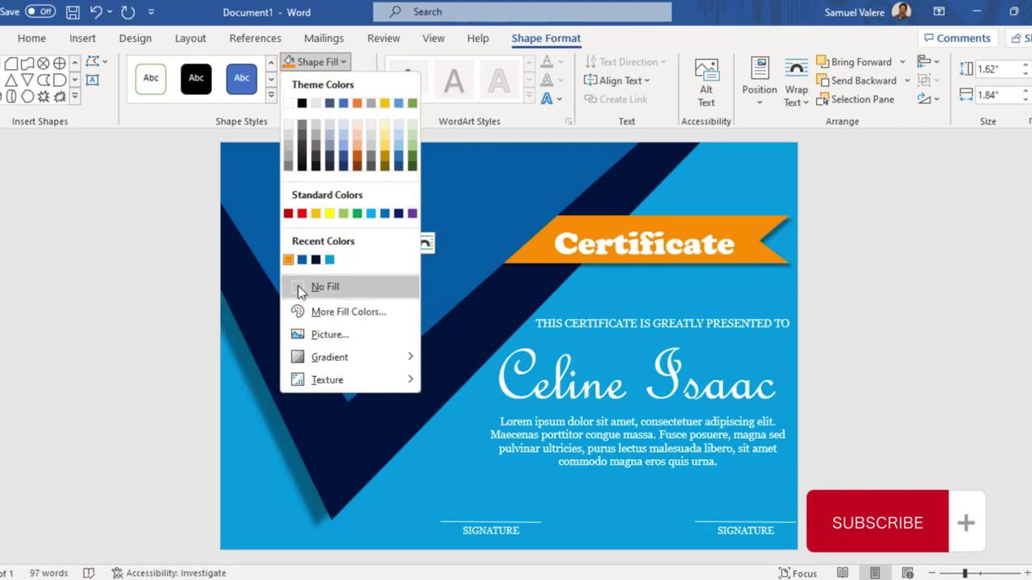
left_click(297, 286)
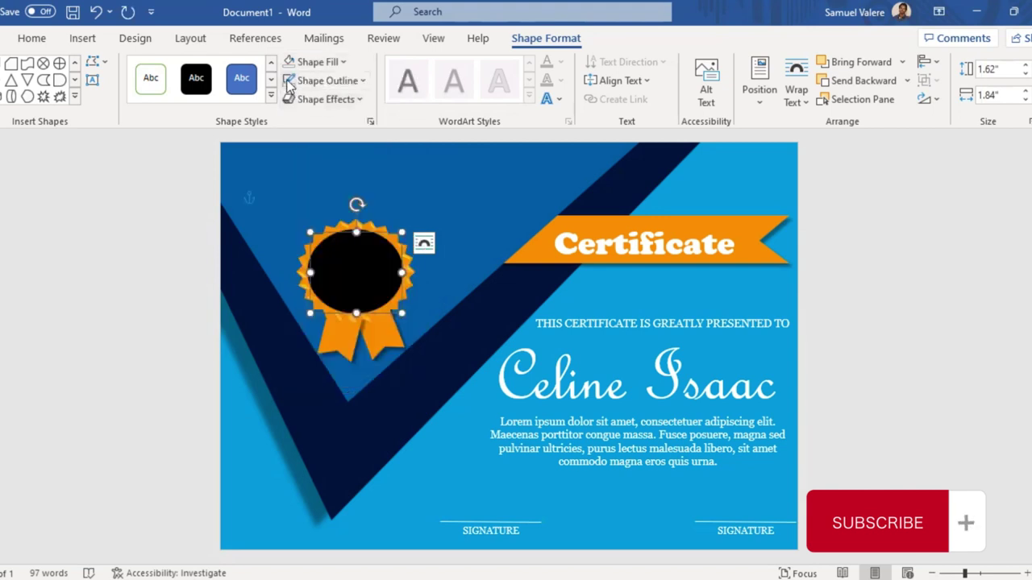
left_click(359, 81)
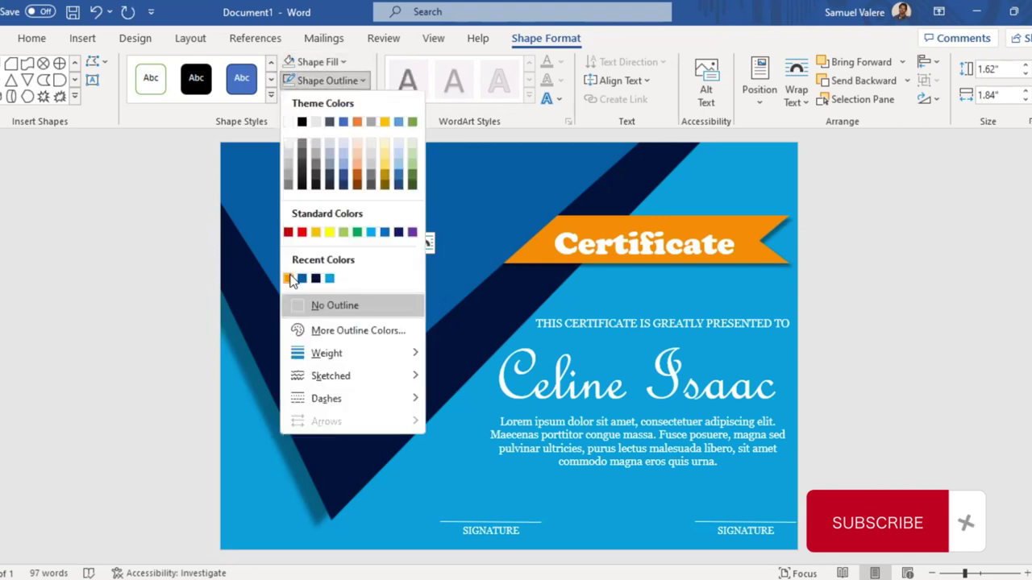
left_click(289, 279)
left_click(357, 83)
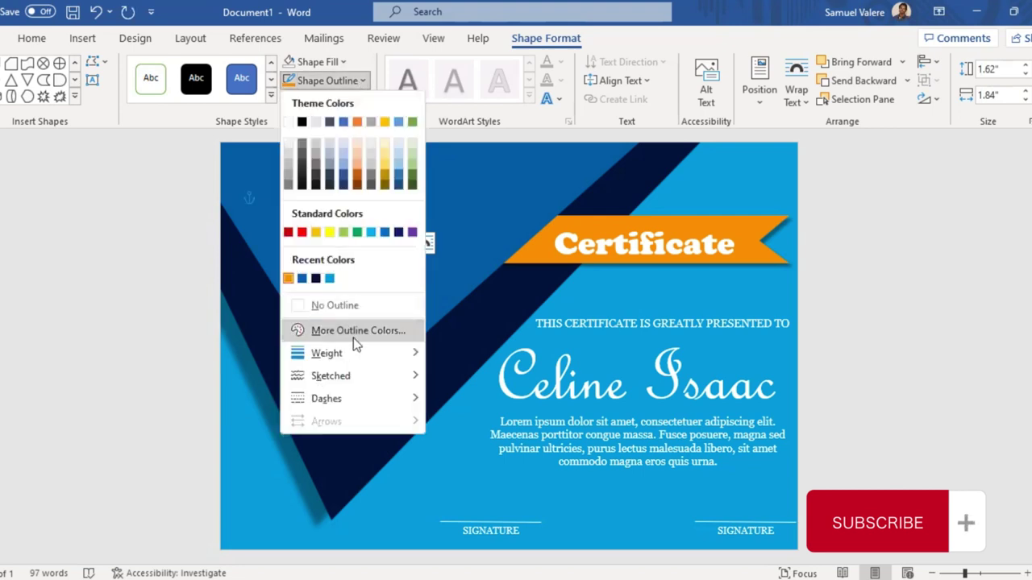
mouse_move(326, 353)
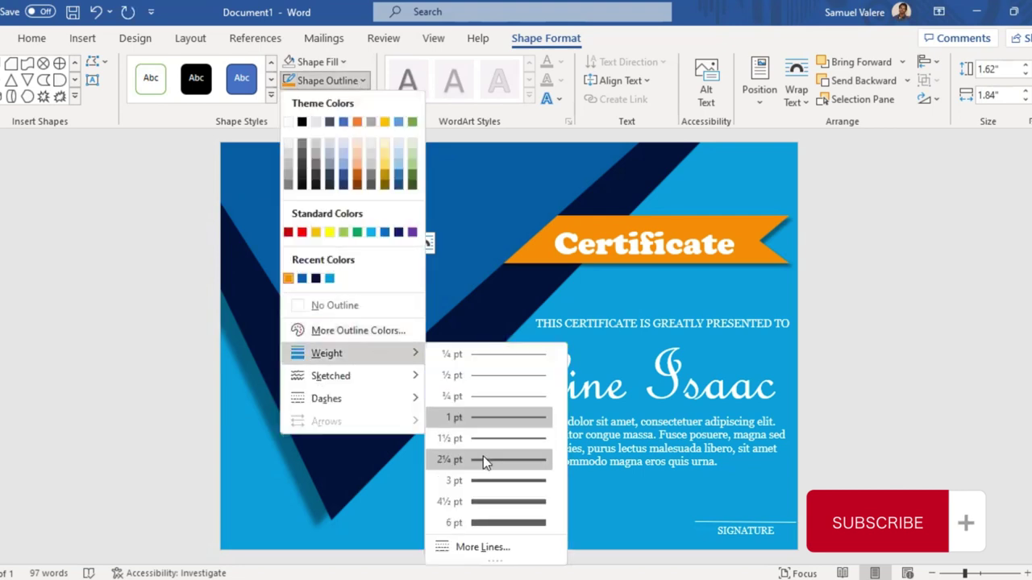
left_click(476, 459)
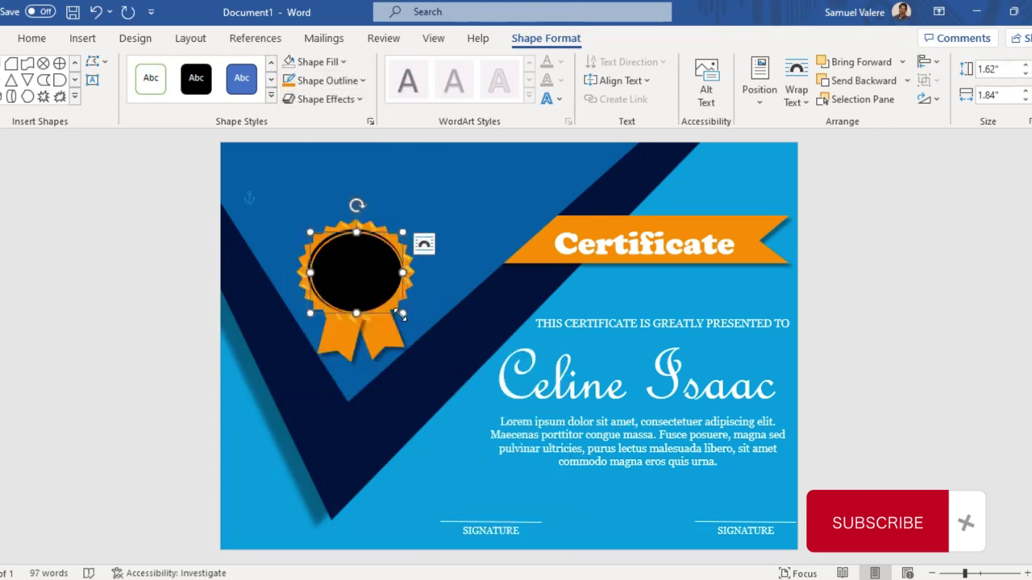
left_click_drag(400, 313, 399, 309)
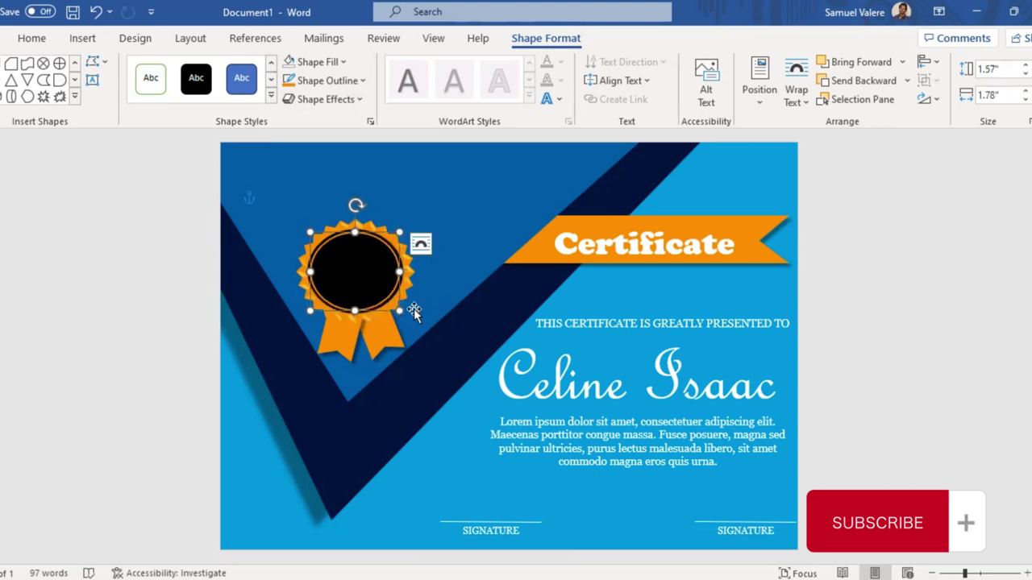
key("ctrl+z")
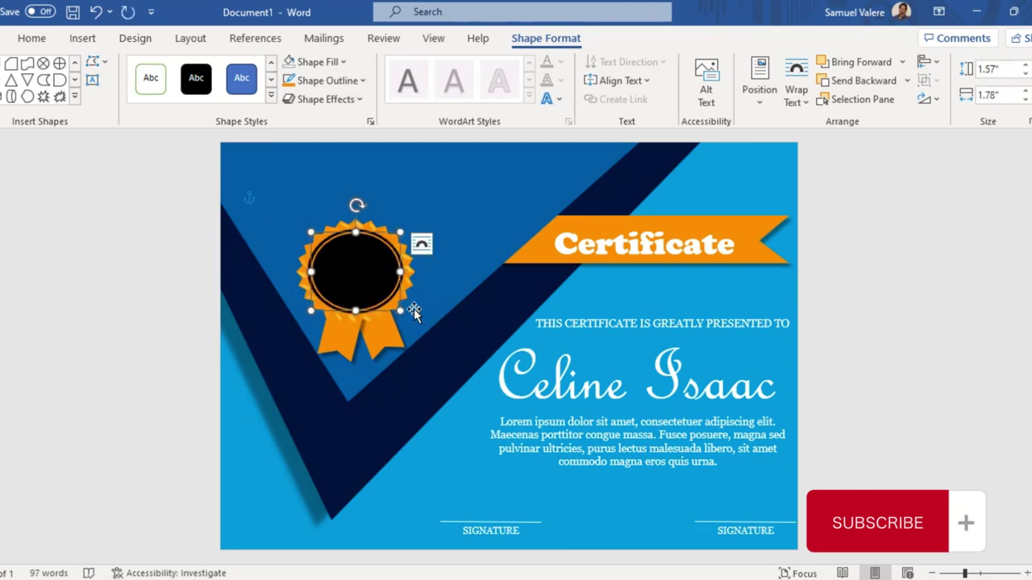
- Draw a small text box on the black circle holding the word 'Best', slightly enlarged
left_click(449, 219)
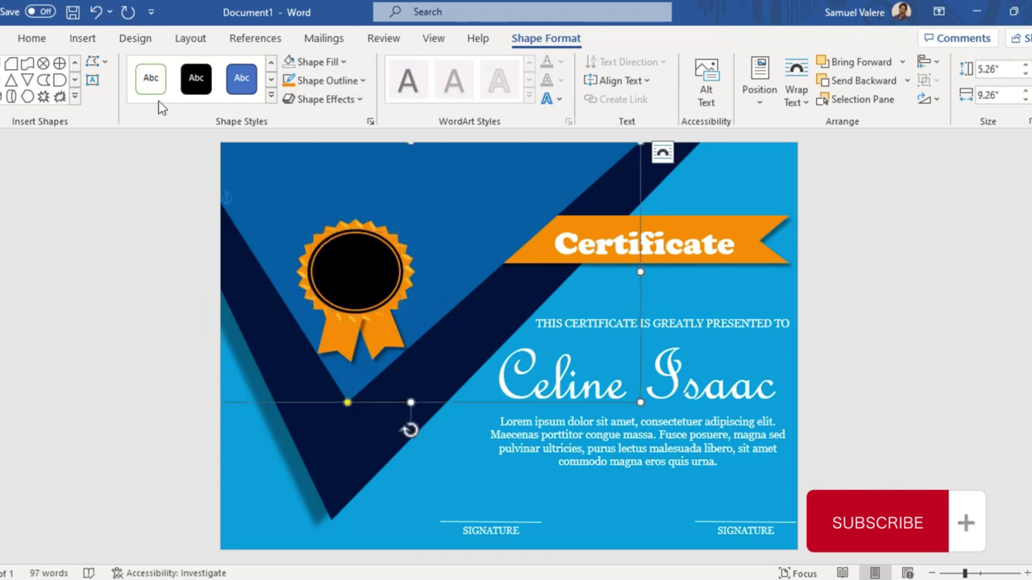
left_click(94, 84)
left_click_drag(323, 255, 385, 267)
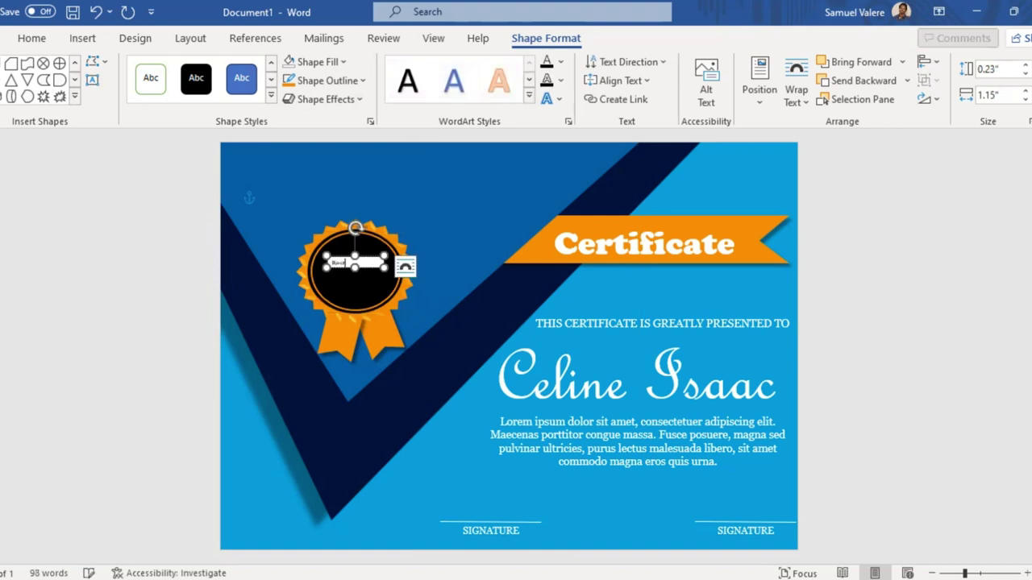
double_click(343, 266)
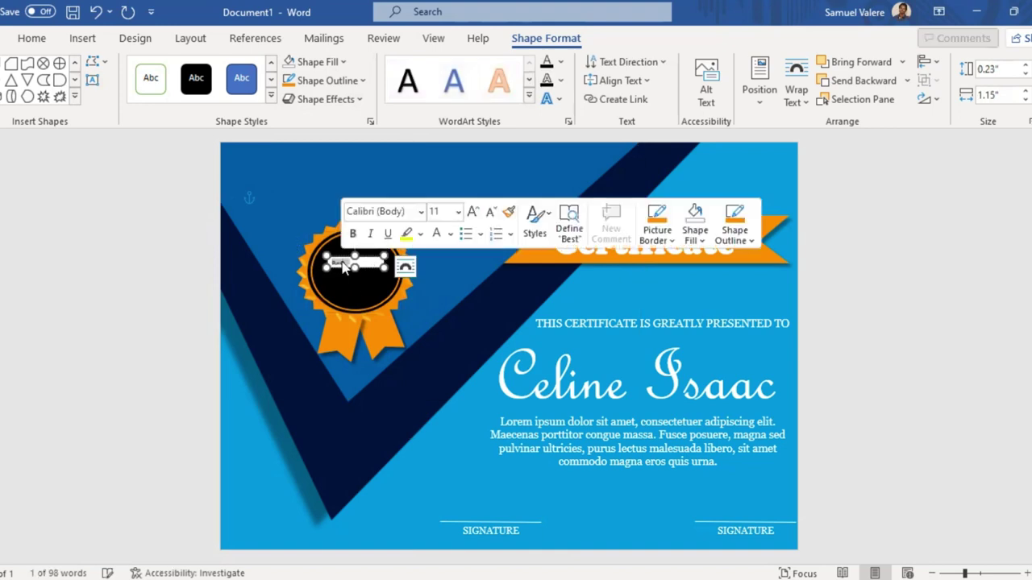
left_click(472, 212)
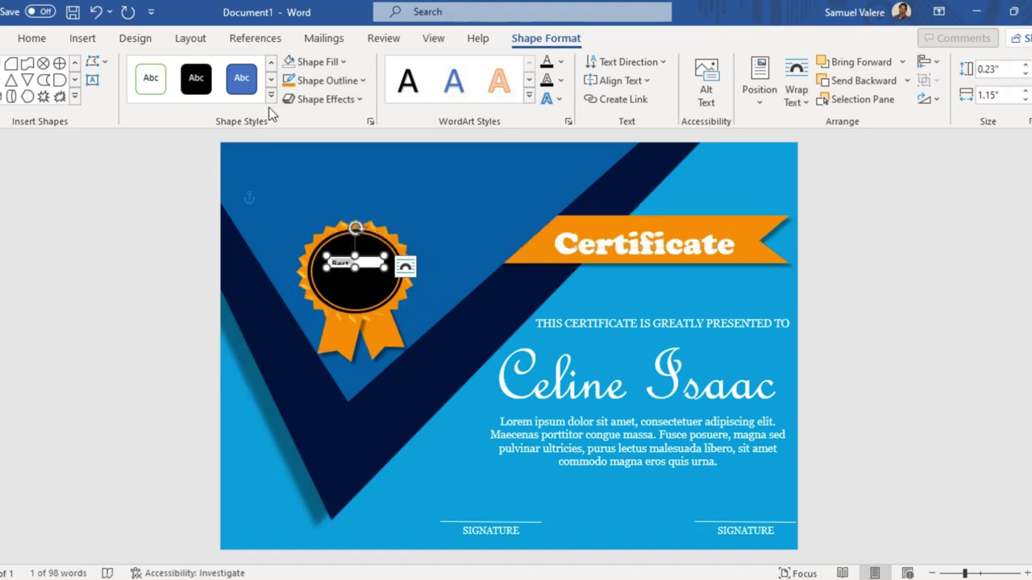
- Remove the text box's outline and fill so it is transparent
left_click(362, 79)
left_click(301, 306)
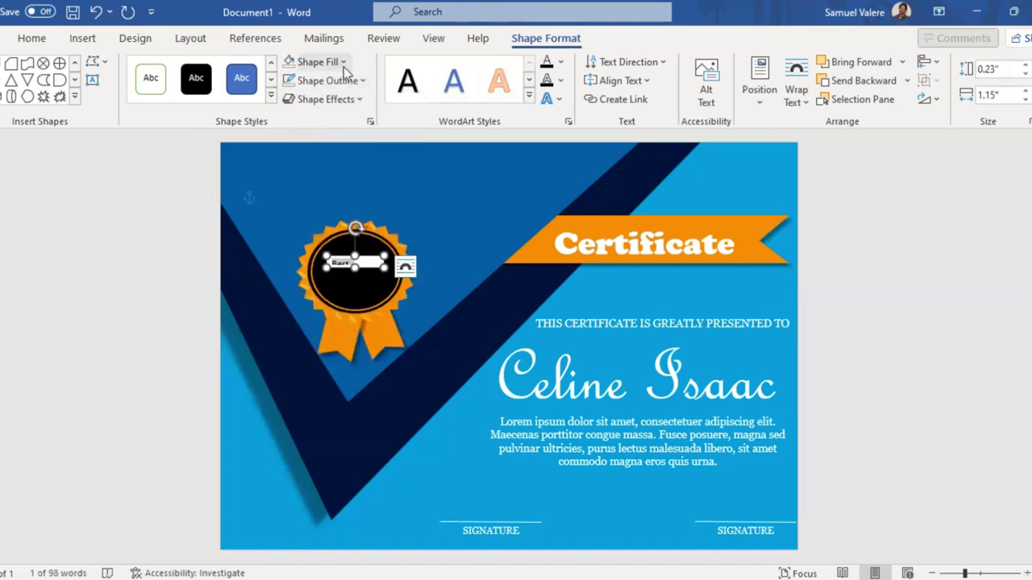
left_click(342, 61)
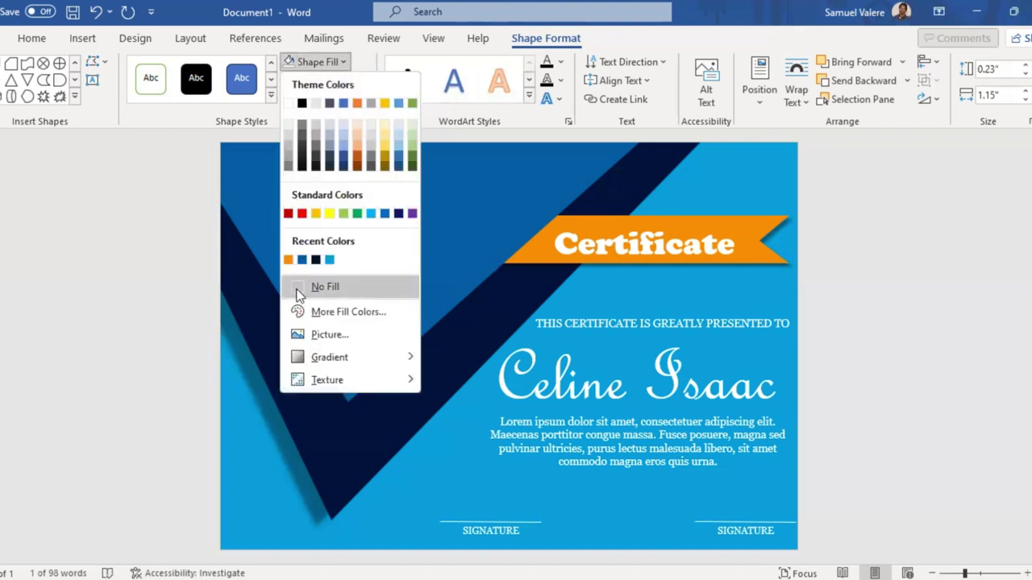
left_click(300, 287)
left_click(32, 38)
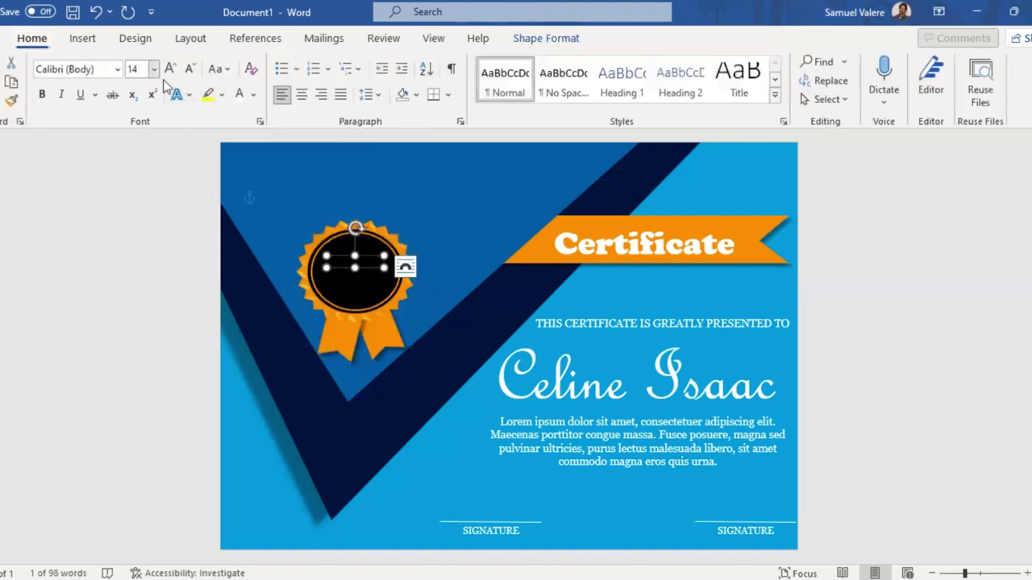
- Centre 'Best' and set it in French Script MT, enlarging its text box
left_click(301, 97)
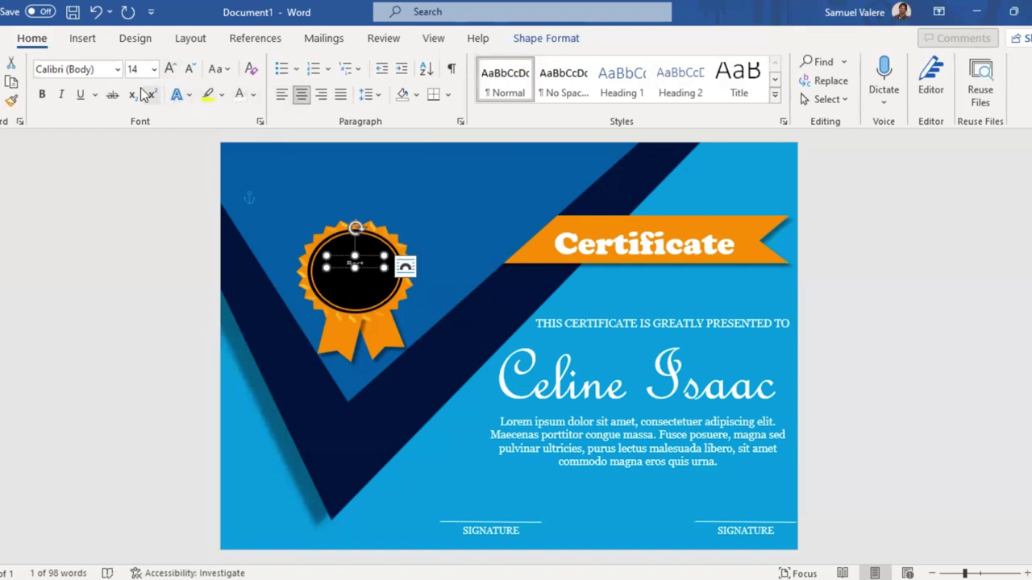
left_click(100, 68)
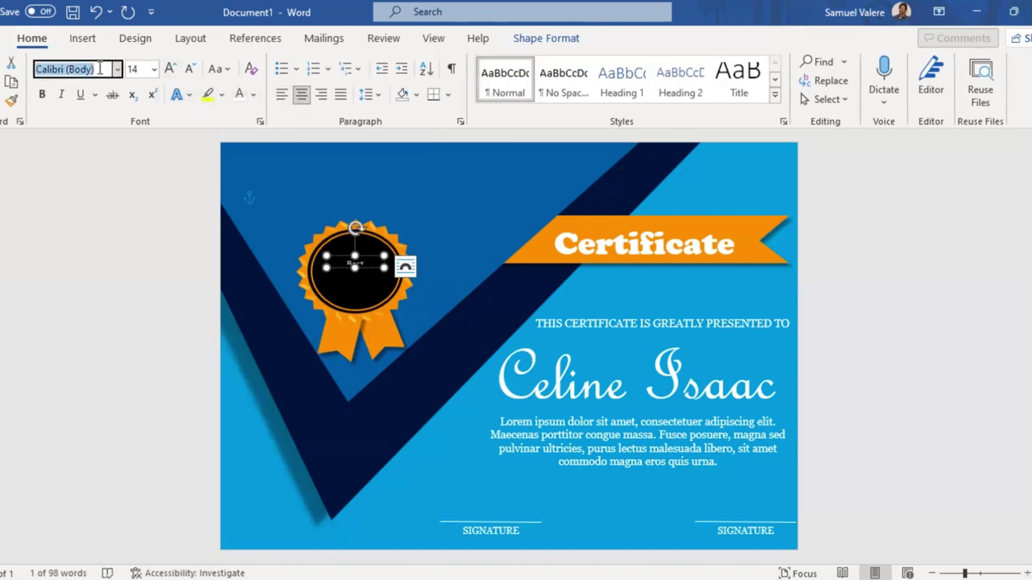
type("French Script MT")
key("Return")
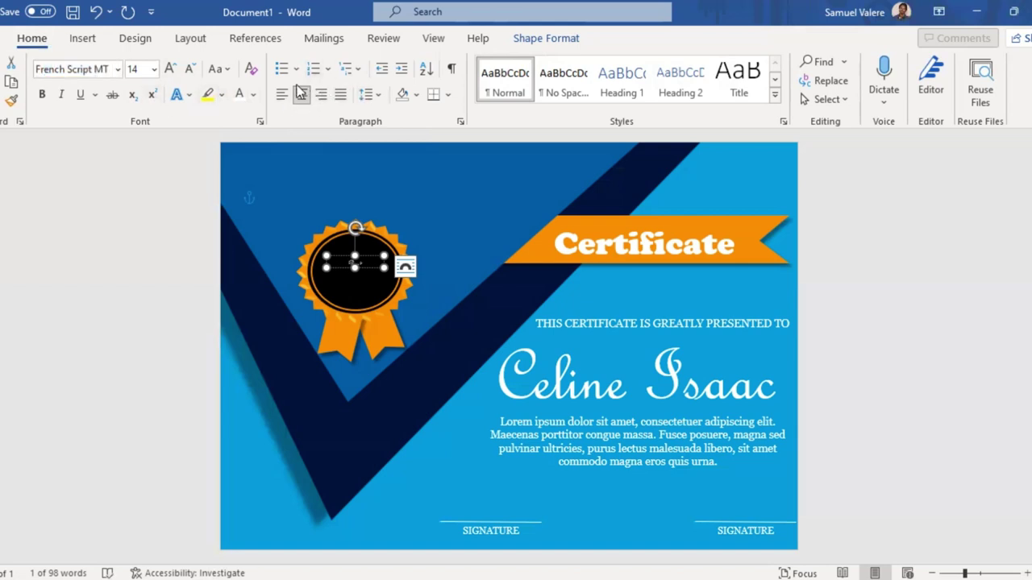
left_click(170, 69)
left_click_drag(384, 267, 394, 277)
type("Best")
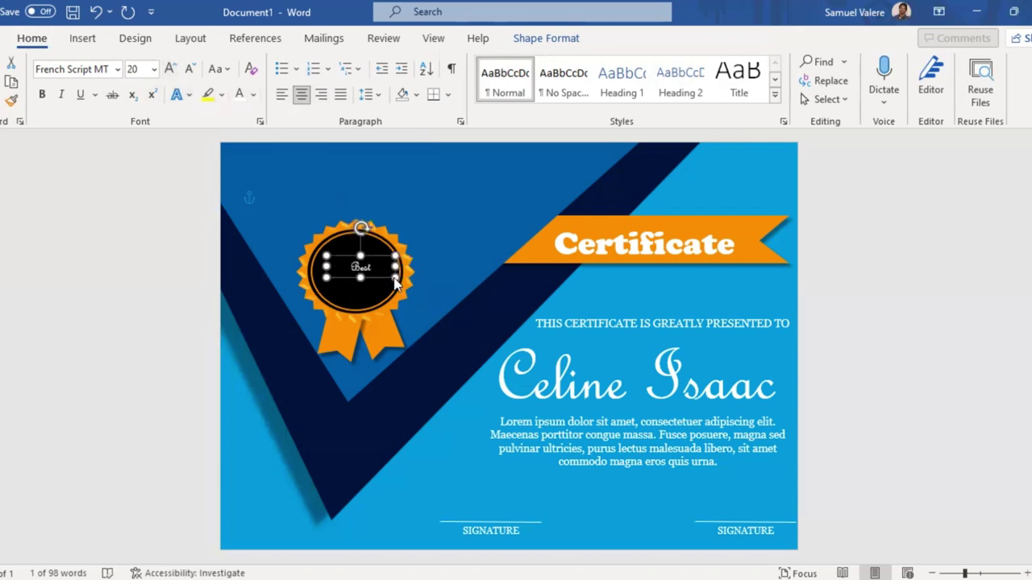
- Enlarge 'Best' to 36 pt and move its box higher in the badge
double_click(358, 269)
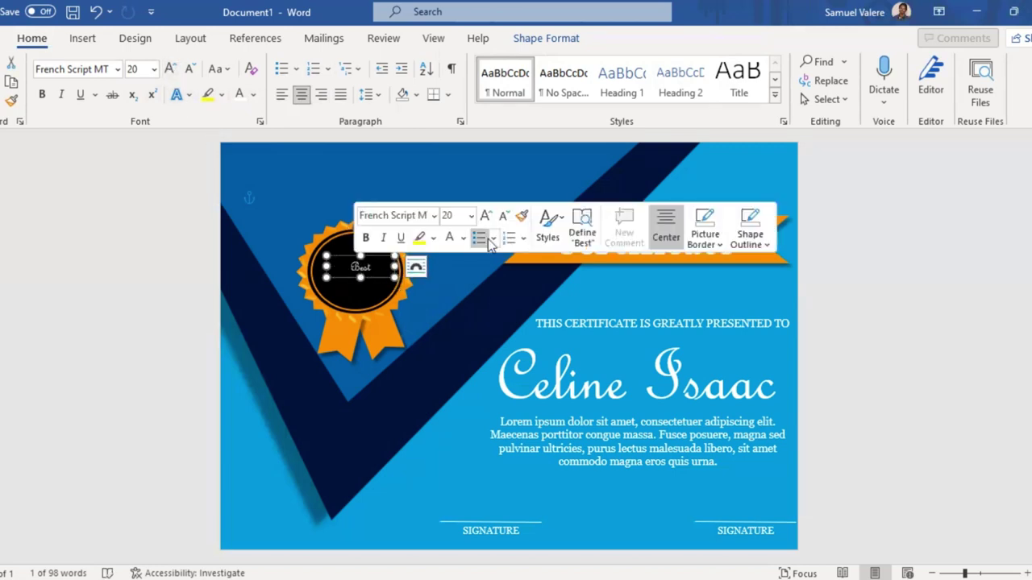
left_click(485, 216)
left_click(486, 216)
left_click(485, 216)
left_click(485, 216)
left_click(485, 216)
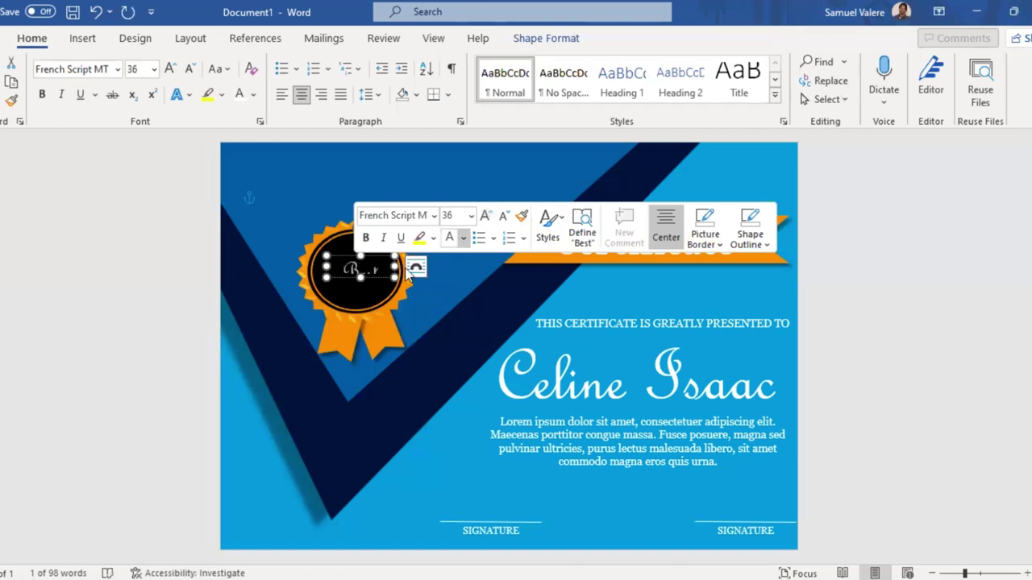
left_click(374, 284)
left_click_drag(373, 284, 367, 275)
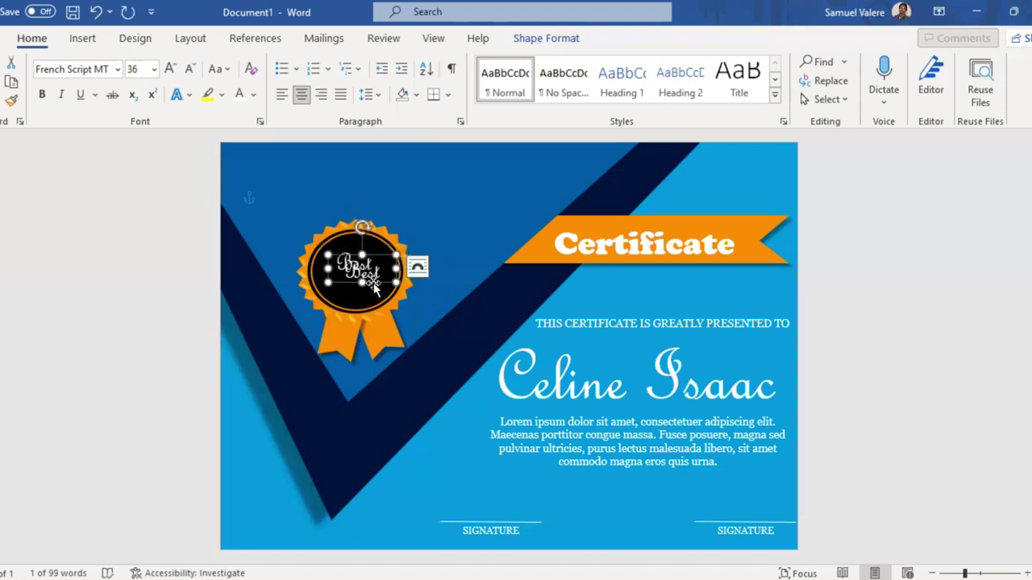
- Duplicate the 'Best' box just below it and begin retyping the copy as AWARD
left_click_drag(366, 270, 365, 296, "ctrl")
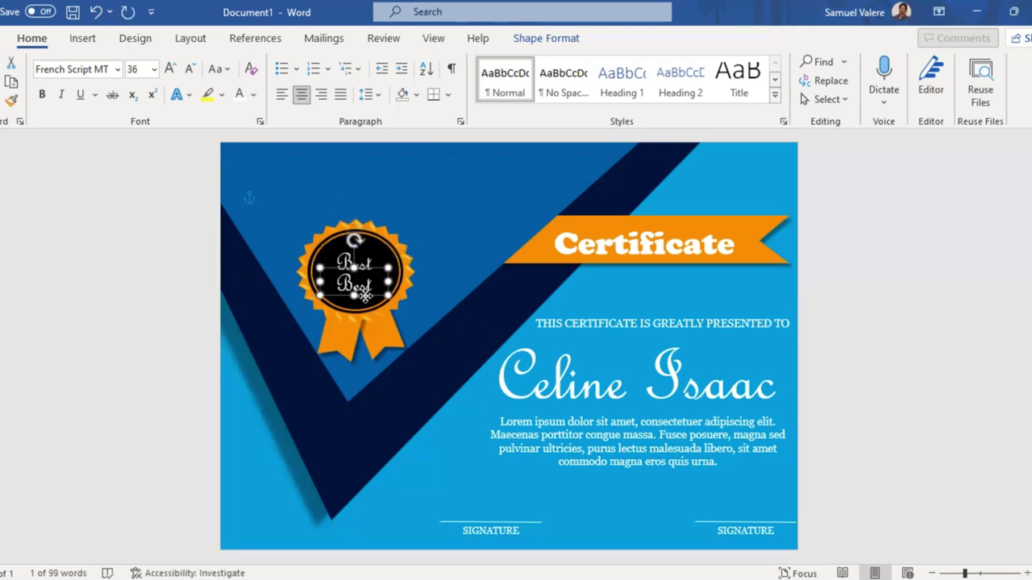
double_click(366, 284)
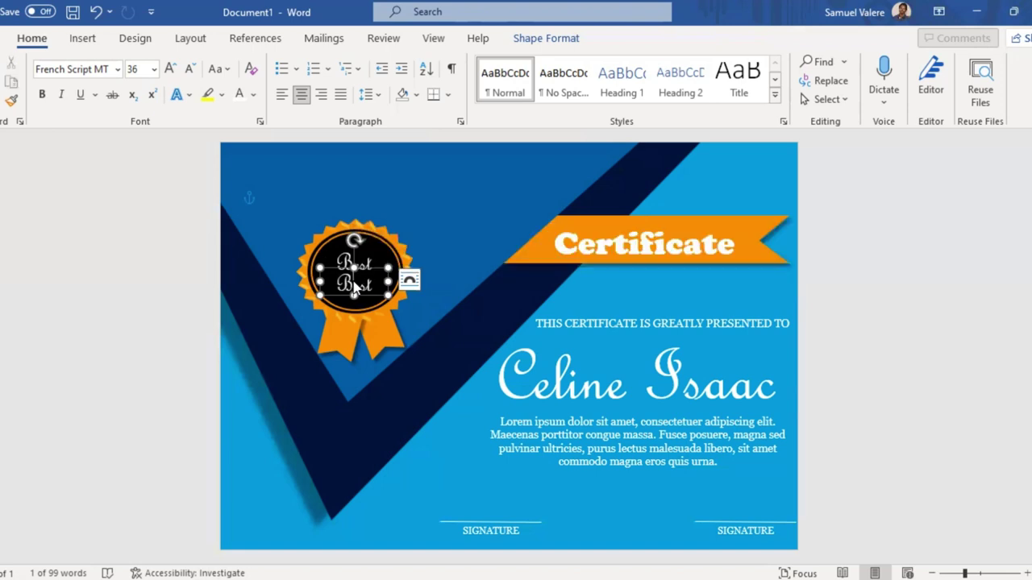
double_click(355, 286)
type("AWA")
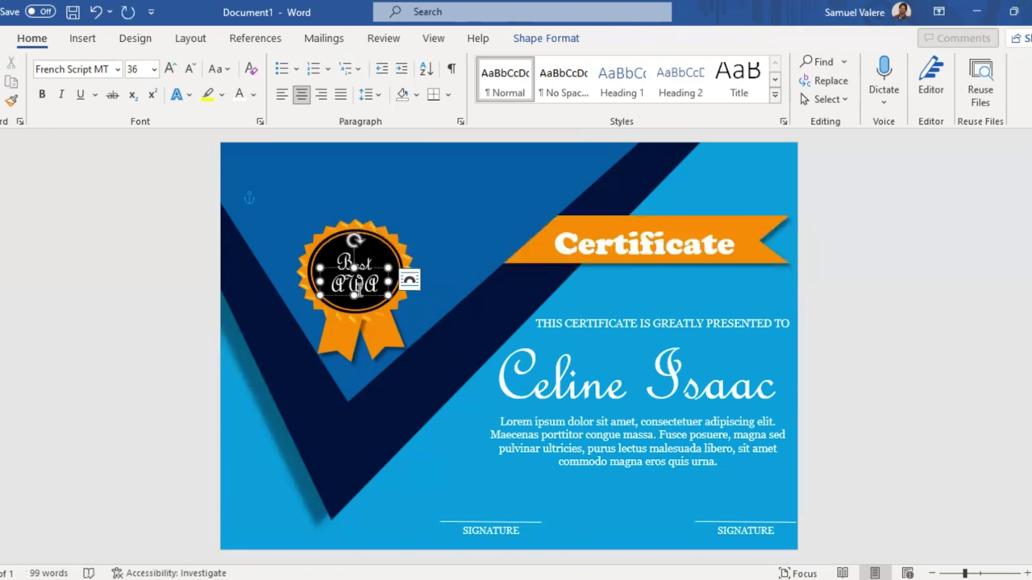
- Format AWARD as bold 22 pt Georgia and widen its box to fit one line
double_click(366, 282)
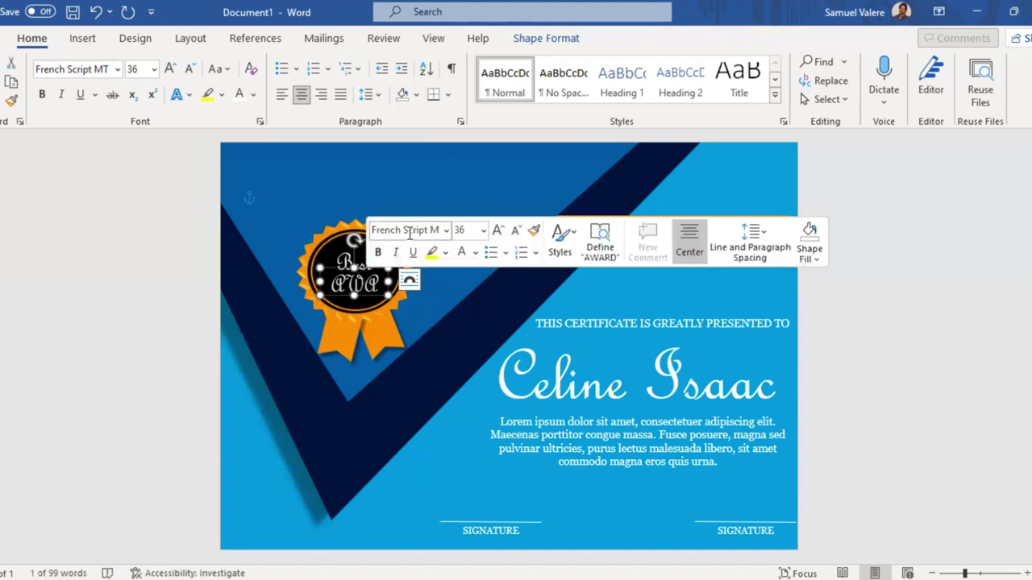
left_click(410, 233)
type("Georgia")
key("Return")
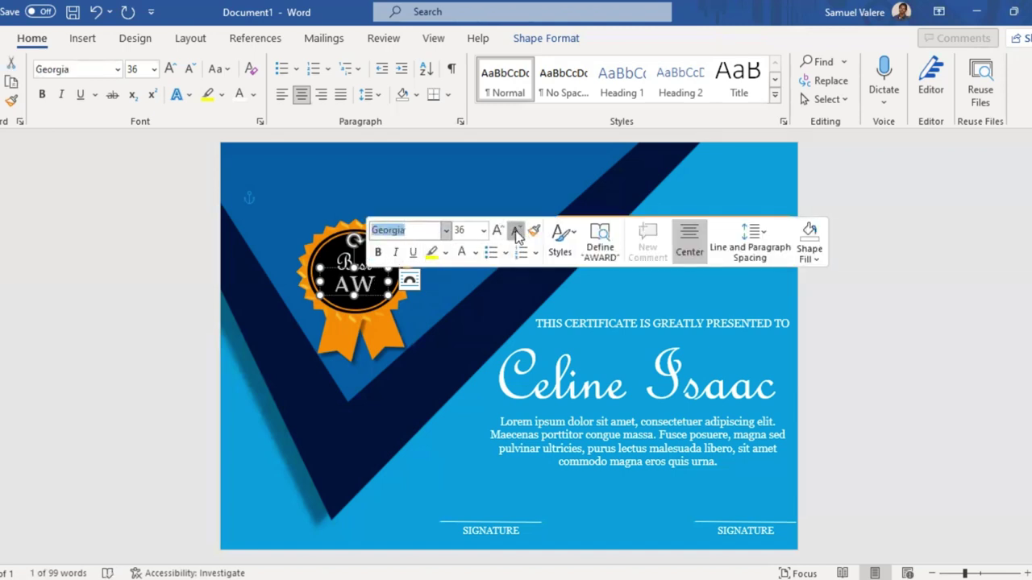
left_click(514, 232)
left_click(515, 232)
left_click(514, 232)
left_click(514, 232)
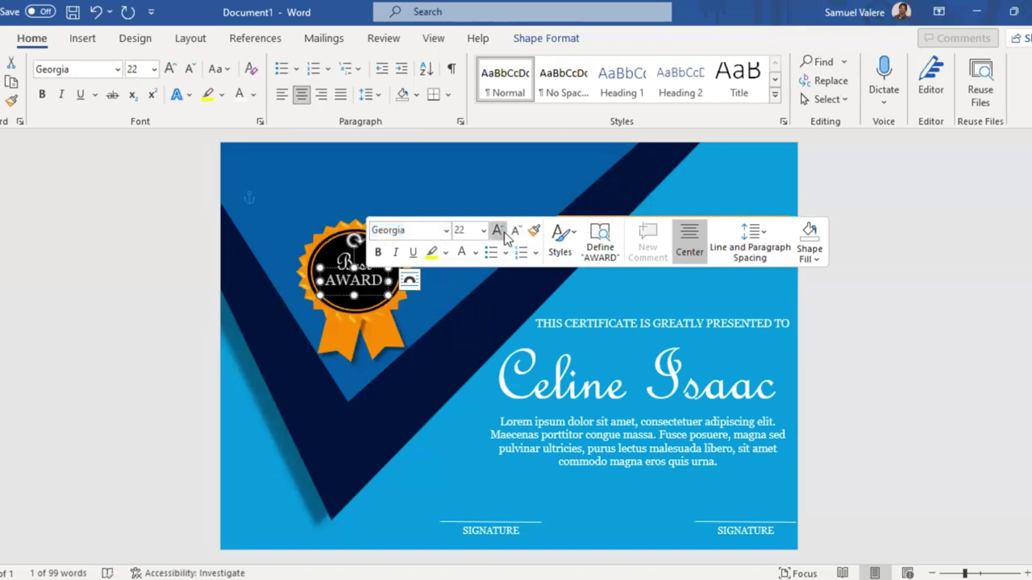
left_click(377, 252)
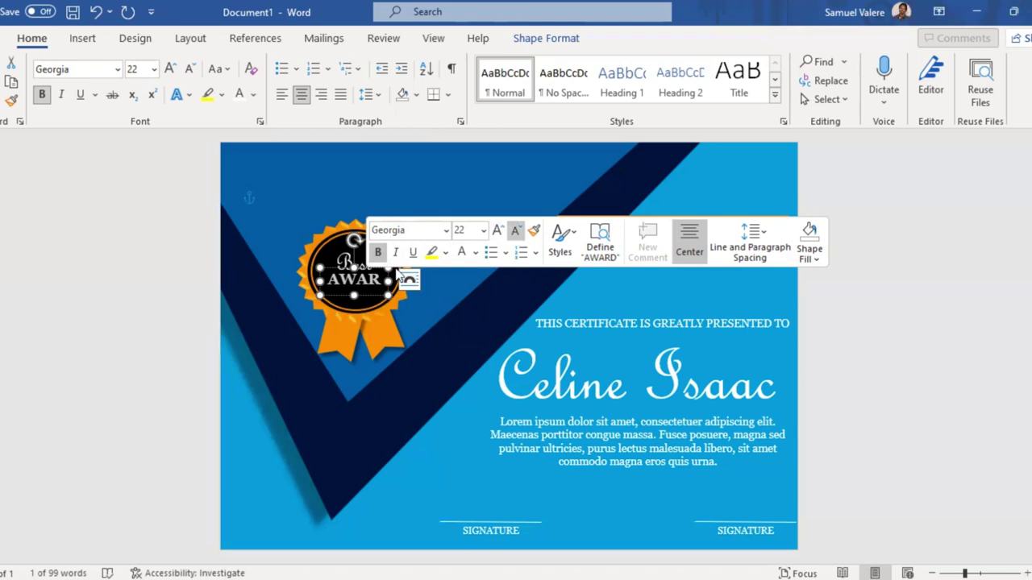
left_click_drag(390, 280, 360, 292)
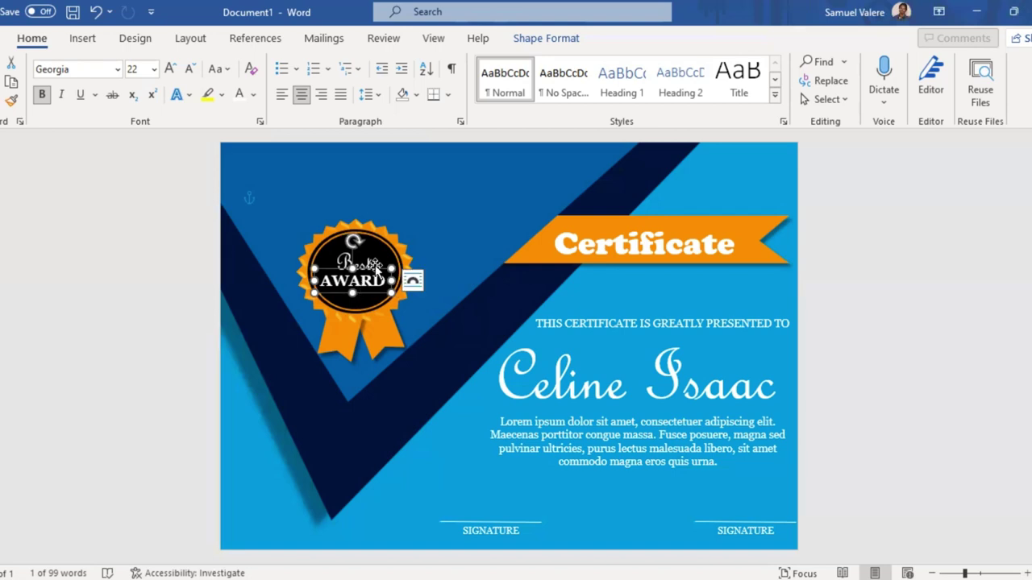